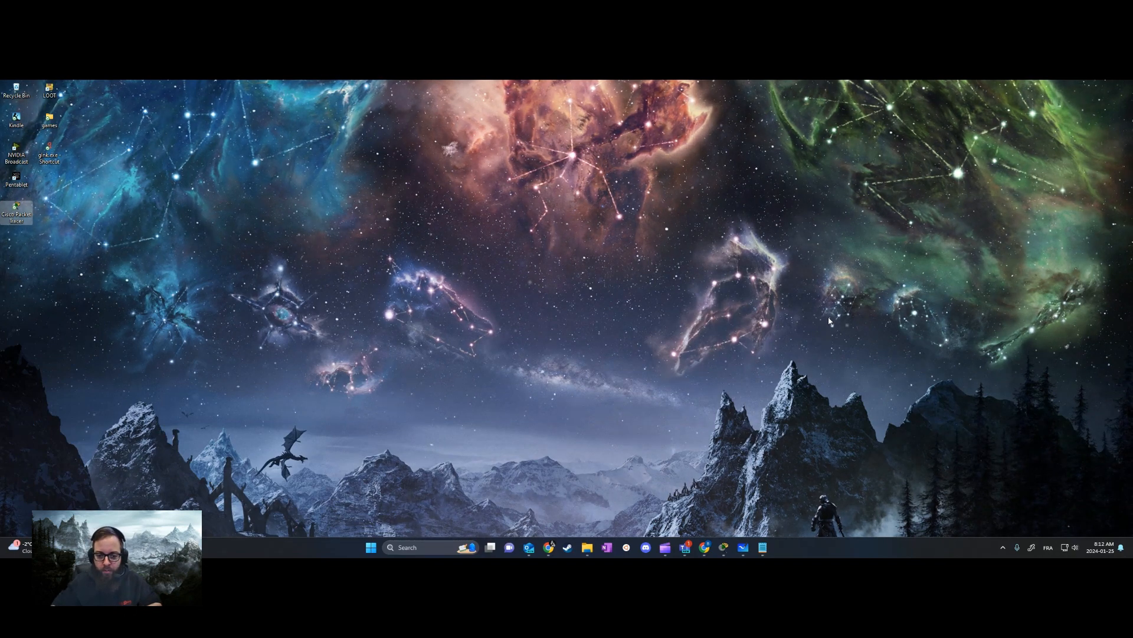
{"action": "left_click", "coordinate": [743, 547]}
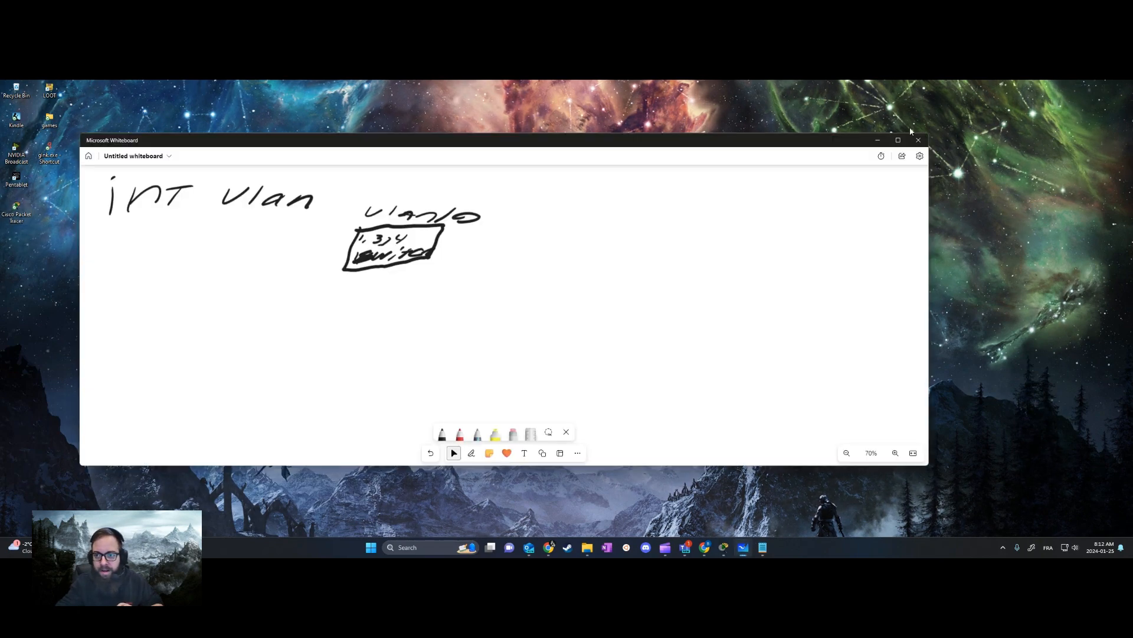
{"action": "left_click", "coordinate": [878, 144]}
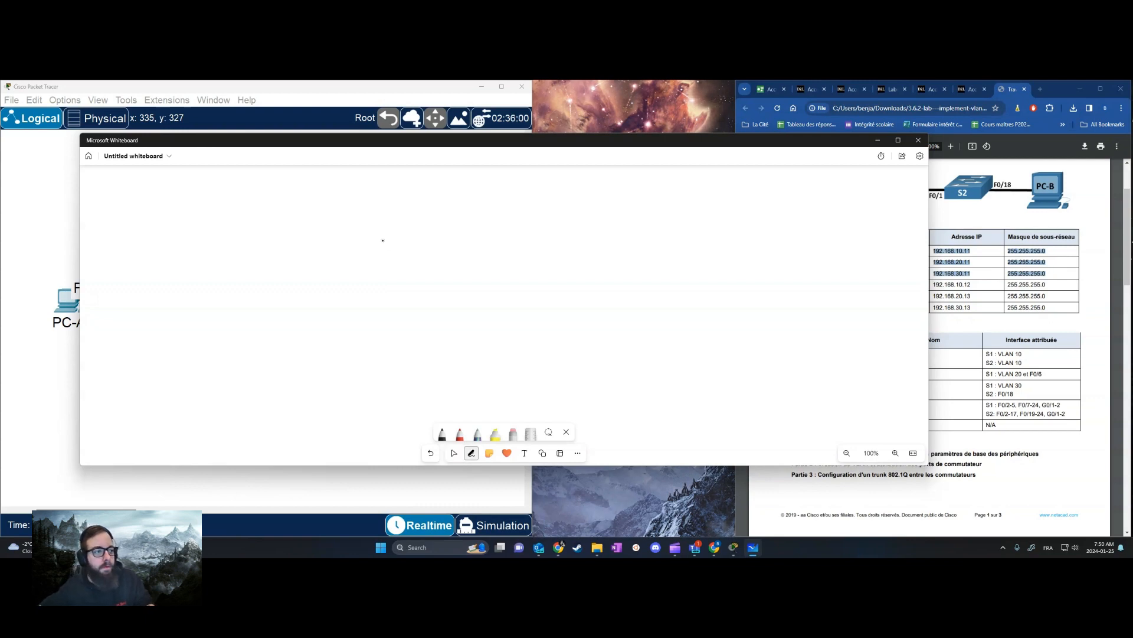
Handwrite "Vlan = Label" on the whiteboard and underline the word "Label"
{"action": "mouse_move", "coordinate": [143, 220]}
{"action": "left_mouse_down"}
{"action": "mouse_move", "coordinate": [170, 218]}
{"action": "mouse_move", "coordinate": [173, 242]}
{"action": "mouse_move", "coordinate": [209, 247]}
{"action": "mouse_move", "coordinate": [236, 231]}
{"action": "mouse_move", "coordinate": [247, 248]}
{"action": "mouse_move", "coordinate": [286, 247]}
{"action": "left_mouse_up"}
{"action": "left_click", "coordinate": [207, 236]}
{"action": "mouse_move", "coordinate": [273, 226]}
{"action": "left_mouse_down"}
{"action": "mouse_move", "coordinate": [293, 224]}
{"action": "mouse_move", "coordinate": [296, 248]}
{"action": "mouse_move", "coordinate": [327, 247]}
{"action": "left_mouse_up"}
{"action": "mouse_move", "coordinate": [340, 234]}
{"action": "left_mouse_down"}
{"action": "mouse_move", "coordinate": [331, 243]}
{"action": "mouse_move", "coordinate": [350, 251]}
{"action": "left_mouse_up"}
{"action": "mouse_move", "coordinate": [369, 232]}
{"action": "left_mouse_down"}
{"action": "mouse_move", "coordinate": [354, 254]}
{"action": "mouse_move", "coordinate": [398, 253]}
{"action": "left_mouse_up"}
{"action": "left_click", "coordinate": [373, 247]}
{"action": "left_click_drag", "start_coordinate": [420, 240], "coordinate": [402, 262]}
{"action": "left_click_drag", "start_coordinate": [267, 262], "coordinate": [403, 265]}
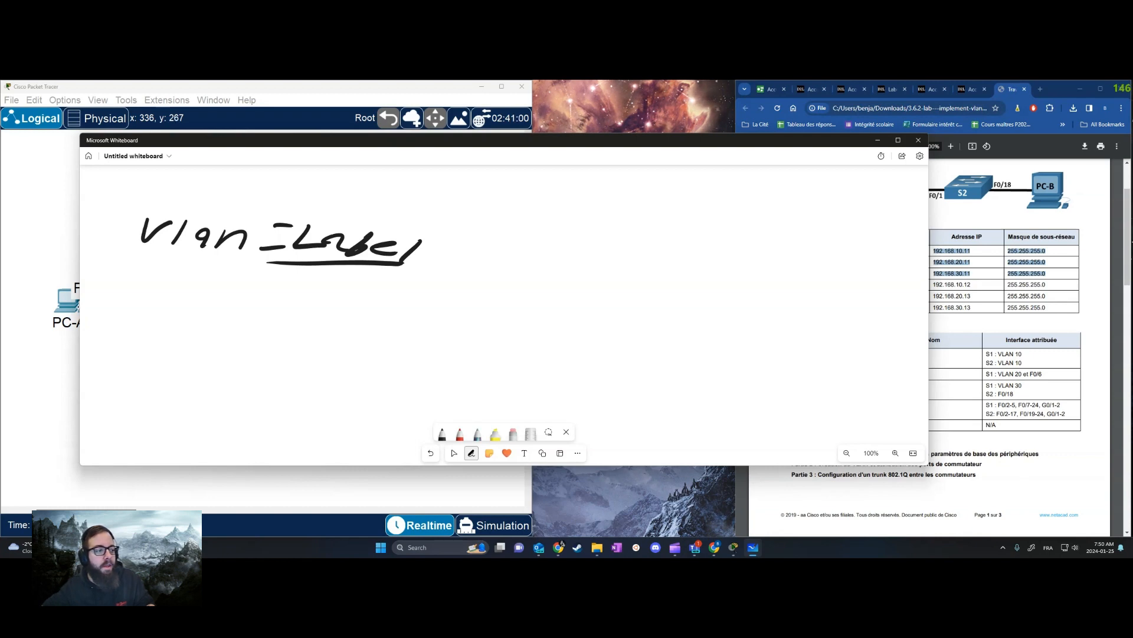
Handwrite the commands "vlan x" and "name ...." on two lines below the "Vlan = Label" note
{"action": "mouse_move", "coordinate": [117, 310]}
{"action": "left_mouse_down"}
{"action": "mouse_move", "coordinate": [140, 311]}
{"action": "mouse_move", "coordinate": [146, 328]}
{"action": "left_mouse_up"}
{"action": "mouse_move", "coordinate": [181, 319]}
{"action": "left_mouse_down"}
{"action": "mouse_move", "coordinate": [189, 332]}
{"action": "mouse_move", "coordinate": [286, 337]}
{"action": "mouse_move", "coordinate": [255, 336]}
{"action": "left_mouse_up"}
{"action": "left_click", "coordinate": [245, 336]}
{"action": "left_click_drag", "start_coordinate": [113, 349], "coordinate": [170, 363]}
{"action": "mouse_move", "coordinate": [177, 364]}
{"action": "left_mouse_down"}
{"action": "mouse_move", "coordinate": [184, 355]}
{"action": "mouse_move", "coordinate": [210, 363]}
{"action": "left_mouse_up"}
{"action": "mouse_move", "coordinate": [219, 361]}
{"action": "left_mouse_down"}
{"action": "mouse_move", "coordinate": [239, 354]}
{"action": "mouse_move", "coordinate": [240, 365]}
{"action": "left_mouse_up"}
{"action": "left_click", "coordinate": [272, 367]}
{"action": "left_click", "coordinate": [293, 370]}
{"action": "left_click", "coordinate": [312, 367]}
{"action": "left_click", "coordinate": [335, 367]}
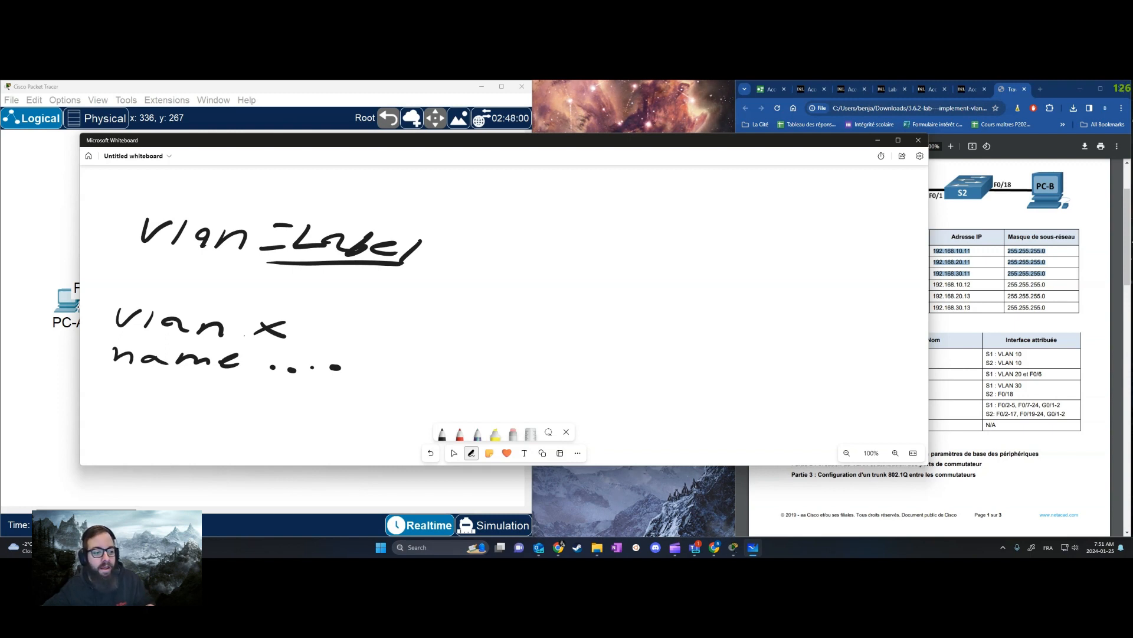
Draw a box labelled "vl10" beside the "Vlan = Label" note and write port numbers 1, 2, 3, 4... inside it
{"action": "mouse_move", "coordinate": [471, 238]}
{"action": "left_mouse_down"}
{"action": "mouse_move", "coordinate": [447, 278]}
{"action": "mouse_move", "coordinate": [503, 291]}
{"action": "mouse_move", "coordinate": [484, 232]}
{"action": "mouse_move", "coordinate": [489, 205]}
{"action": "left_mouse_up"}
{"action": "mouse_move", "coordinate": [508, 202]}
{"action": "left_mouse_down"}
{"action": "mouse_move", "coordinate": [491, 217]}
{"action": "mouse_move", "coordinate": [536, 219]}
{"action": "left_mouse_up"}
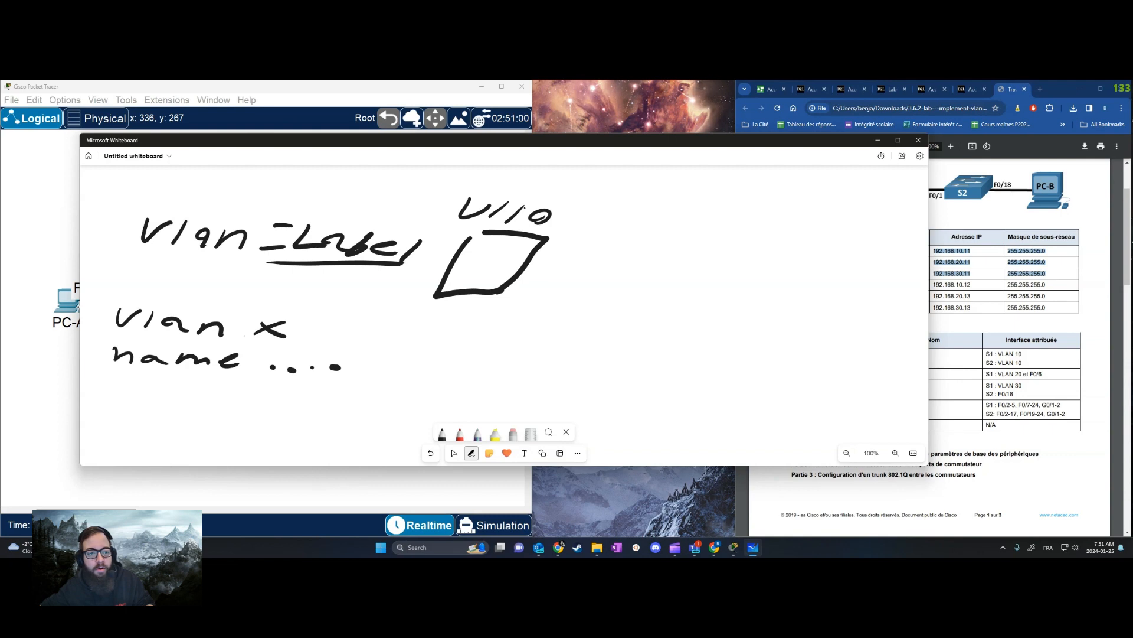
{"action": "left_click_drag", "start_coordinate": [471, 255], "coordinate": [486, 254]}
{"action": "mouse_move", "coordinate": [493, 249]}
{"action": "left_mouse_down"}
{"action": "mouse_move", "coordinate": [515, 257]}
{"action": "mouse_move", "coordinate": [463, 278]}
{"action": "left_mouse_up"}
{"action": "left_click_drag", "start_coordinate": [479, 278], "coordinate": [471, 284]}
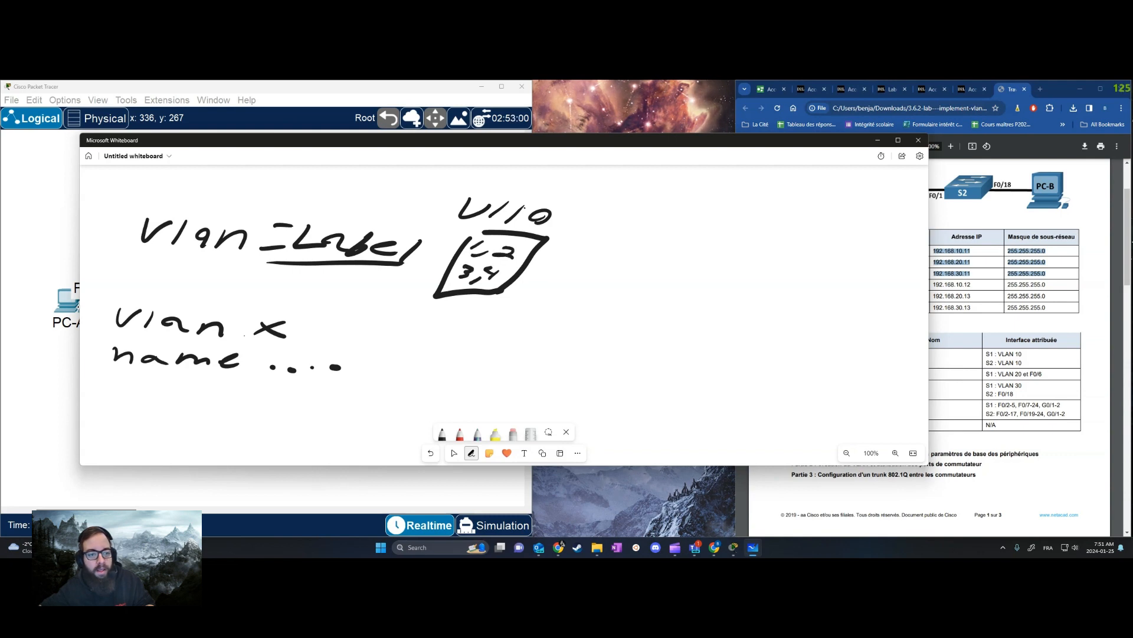
{"action": "left_click", "coordinate": [501, 276]}
{"action": "left_click", "coordinate": [509, 275]}
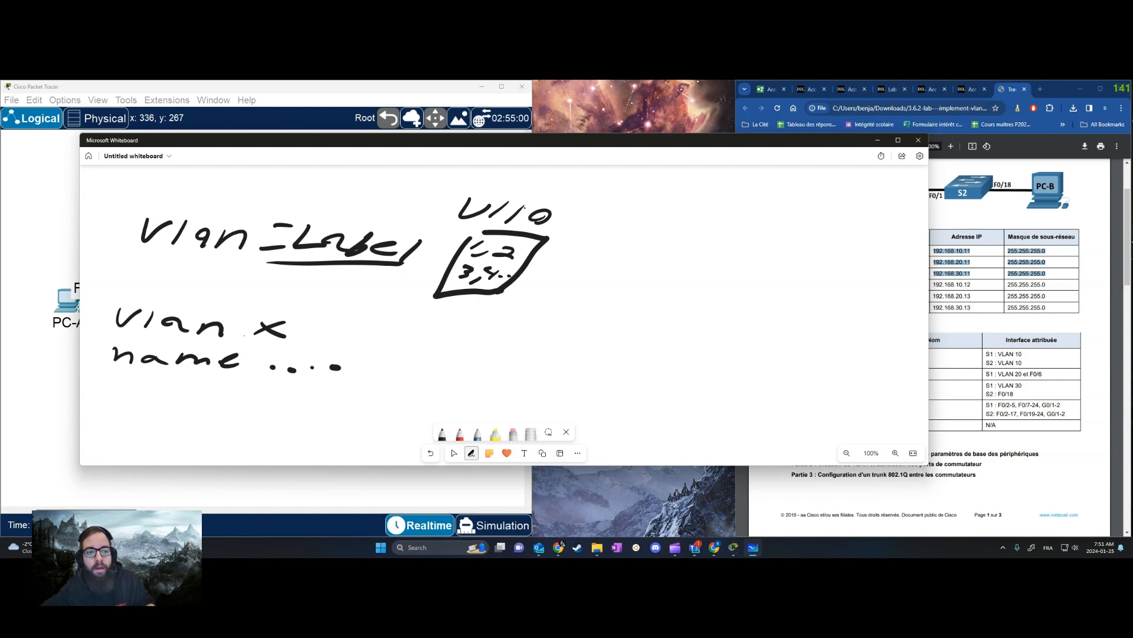
Draw a second box labelled "vl20" beside the first one and write port numbers 10, 11, 12, 13 inside it
{"action": "key", "text": "ctrl+alt+d"}
{"action": "left_click_drag", "start_coordinate": [607, 225], "coordinate": [682, 241]}
{"action": "mouse_move", "coordinate": [592, 252]}
{"action": "left_mouse_down"}
{"action": "mouse_move", "coordinate": [568, 289]}
{"action": "mouse_move", "coordinate": [665, 297]}
{"action": "mouse_move", "coordinate": [616, 254]}
{"action": "mouse_move", "coordinate": [588, 253]}
{"action": "mouse_move", "coordinate": [594, 270]}
{"action": "mouse_move", "coordinate": [631, 274]}
{"action": "left_mouse_up"}
{"action": "left_click_drag", "start_coordinate": [643, 269], "coordinate": [577, 294]}
{"action": "left_click_drag", "start_coordinate": [591, 284], "coordinate": [607, 293]}
{"action": "left_click_drag", "start_coordinate": [604, 294], "coordinate": [640, 292]}
{"action": "left_click_drag", "start_coordinate": [645, 284], "coordinate": [652, 295]}
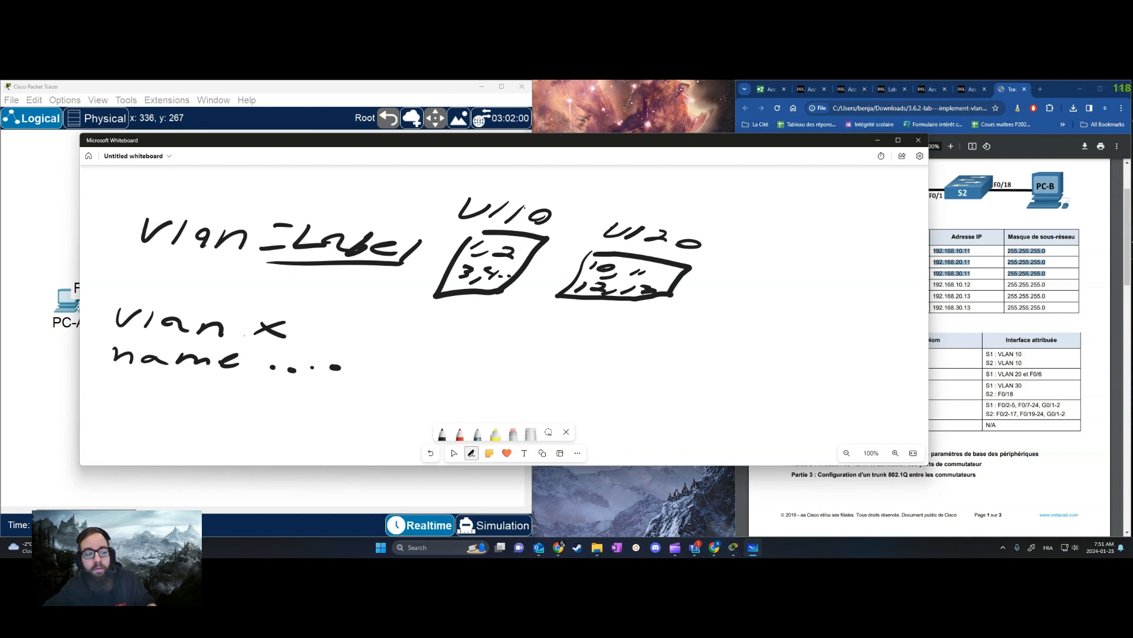
Draw an arrow from the "name ...." line to a small label shape, with a curved arrow above it
{"action": "left_click_drag", "start_coordinate": [377, 350], "coordinate": [499, 354]}
{"action": "mouse_move", "coordinate": [497, 337]}
{"action": "left_mouse_down"}
{"action": "mouse_move", "coordinate": [503, 345]}
{"action": "mouse_move", "coordinate": [479, 366]}
{"action": "mouse_move", "coordinate": [516, 354]}
{"action": "mouse_move", "coordinate": [549, 367]}
{"action": "mouse_move", "coordinate": [537, 332]}
{"action": "mouse_move", "coordinate": [523, 335]}
{"action": "mouse_move", "coordinate": [555, 341]}
{"action": "mouse_move", "coordinate": [541, 360]}
{"action": "left_mouse_up"}
{"action": "left_click", "coordinate": [533, 347]}
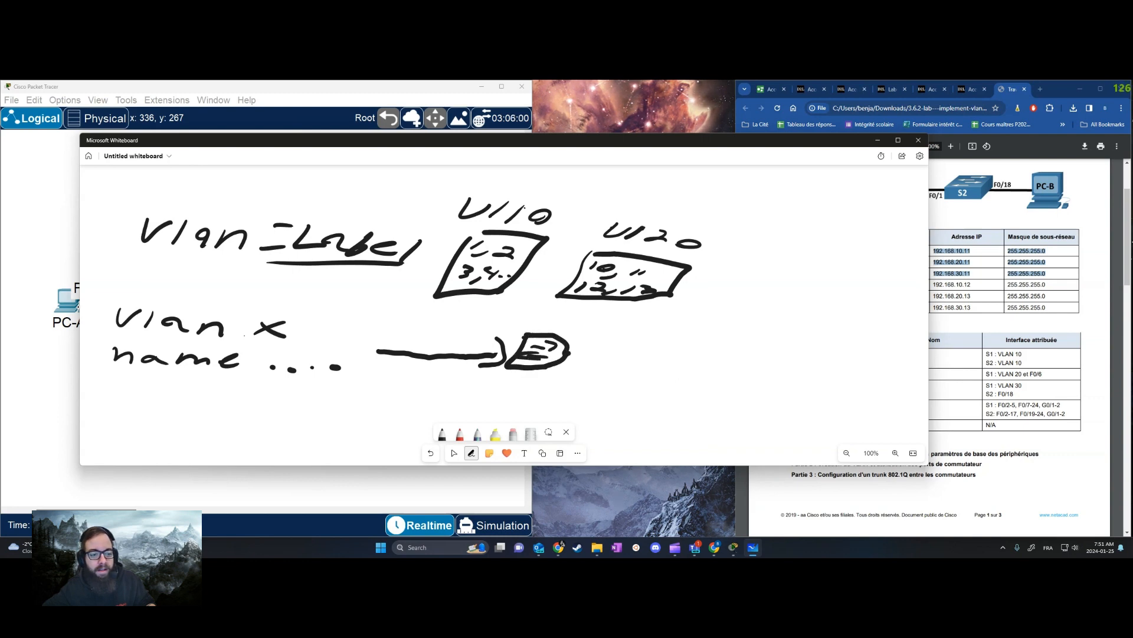
{"action": "mouse_move", "coordinate": [527, 321]}
{"action": "left_mouse_down"}
{"action": "mouse_move", "coordinate": [494, 328]}
{"action": "mouse_move", "coordinate": [496, 348]}
{"action": "left_mouse_up"}
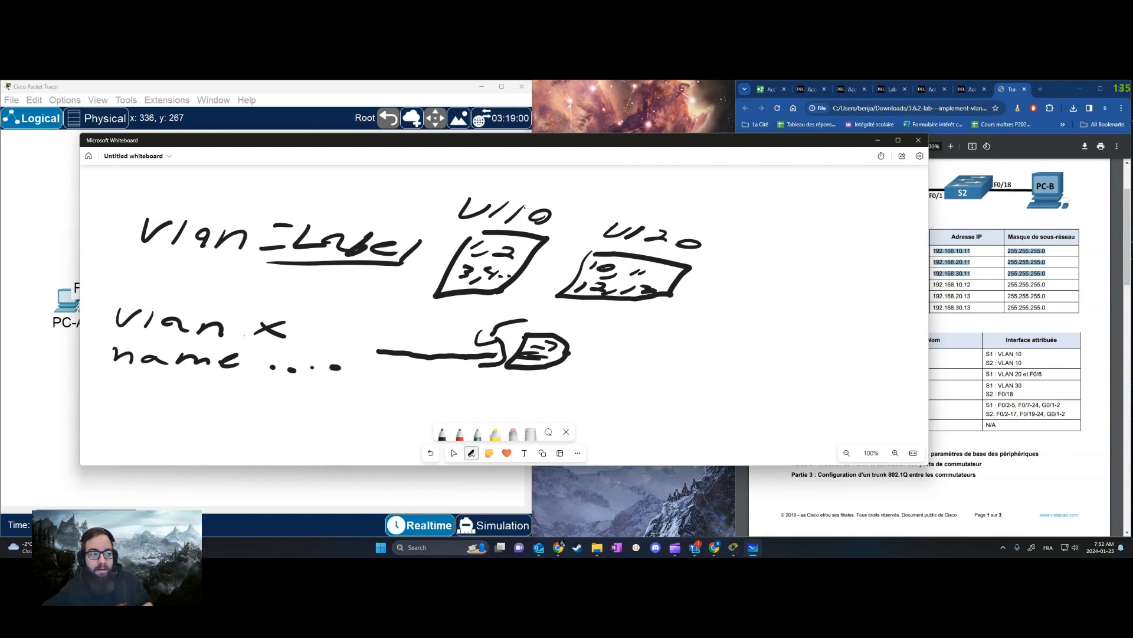
Handwrite "int vlan" on an empty area of the whiteboard at 70% zoom
{"action": "left_click", "coordinate": [454, 453]}
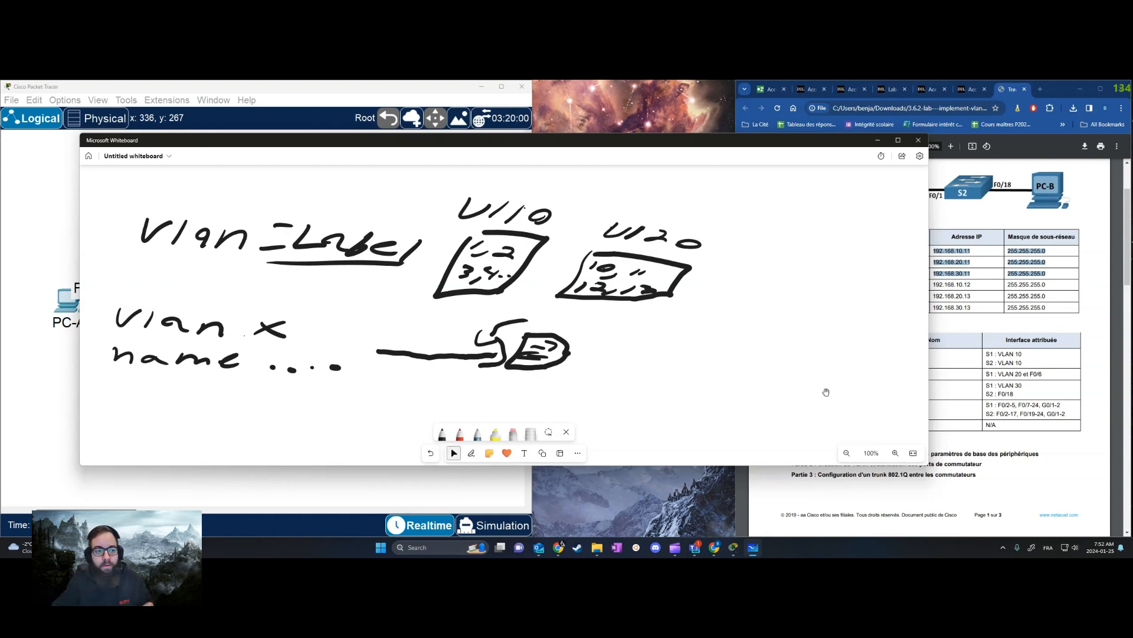
{"action": "scroll", "coordinate": [956, 378], "scroll_direction": "down", "scroll_amount": 5}
{"action": "scroll", "coordinate": [663, 334], "scroll_direction": "down", "scroll_amount": 3}
{"action": "left_click_drag", "start_coordinate": [667, 378], "coordinate": [655, 162]}
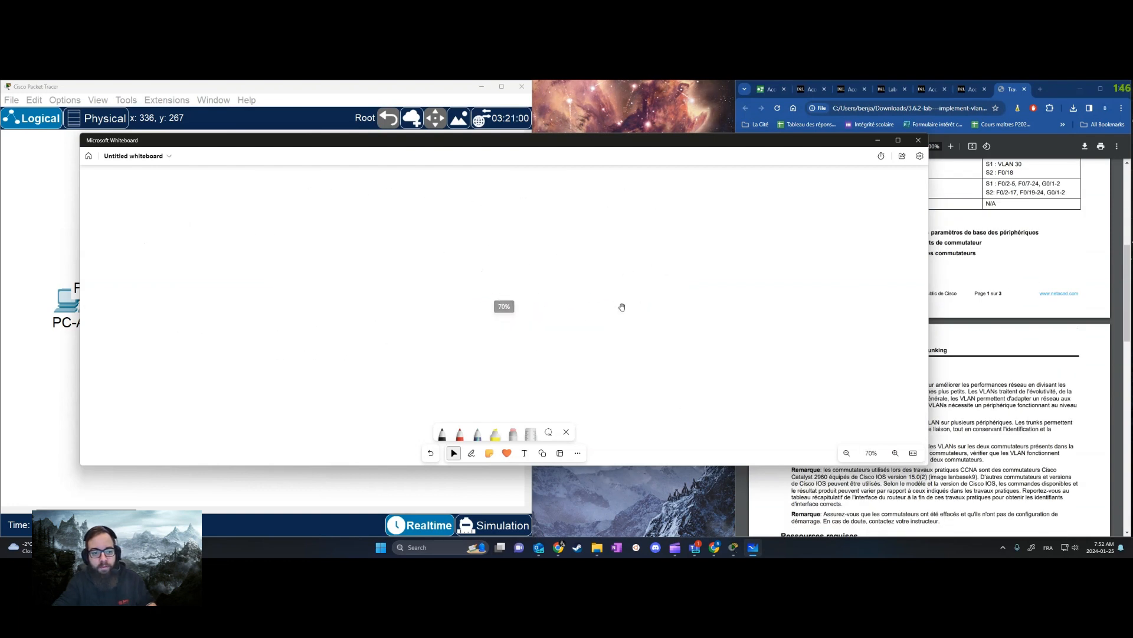
{"action": "mouse_move", "coordinate": [113, 187]}
{"action": "left_mouse_down"}
{"action": "mouse_move", "coordinate": [110, 214]}
{"action": "mouse_move", "coordinate": [161, 205]}
{"action": "left_mouse_up"}
{"action": "mouse_move", "coordinate": [181, 187]}
{"action": "left_mouse_down"}
{"action": "mouse_move", "coordinate": [170, 205]}
{"action": "mouse_move", "coordinate": [194, 186]}
{"action": "mouse_move", "coordinate": [249, 189]}
{"action": "left_mouse_up"}
{"action": "mouse_move", "coordinate": [257, 195]}
{"action": "left_mouse_down"}
{"action": "mouse_move", "coordinate": [264, 186]}
{"action": "mouse_move", "coordinate": [283, 207]}
{"action": "mouse_move", "coordinate": [313, 208]}
{"action": "left_mouse_up"}
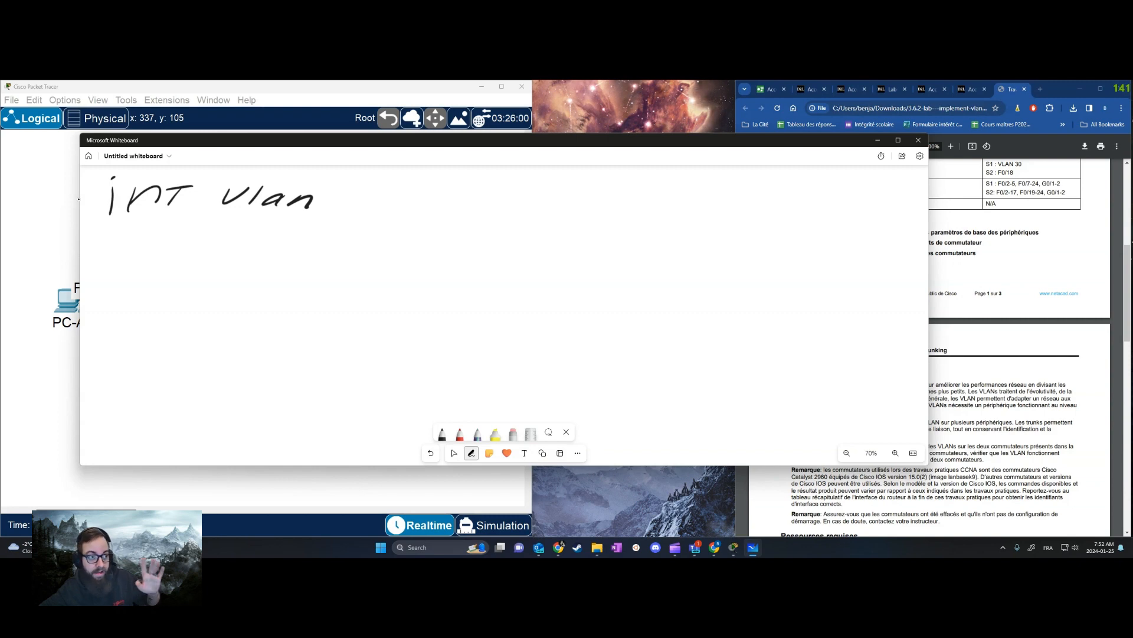
Draw a box labelled "vlan 10" beside "int vlan" and write "1, 3, 4" and "switch" inside it
{"action": "mouse_move", "coordinate": [359, 226]}
{"action": "left_mouse_down"}
{"action": "mouse_move", "coordinate": [379, 269]}
{"action": "mouse_move", "coordinate": [432, 258]}
{"action": "mouse_move", "coordinate": [434, 225]}
{"action": "mouse_move", "coordinate": [356, 228]}
{"action": "mouse_move", "coordinate": [373, 207]}
{"action": "mouse_move", "coordinate": [437, 222]}
{"action": "left_mouse_up"}
{"action": "mouse_move", "coordinate": [455, 209]}
{"action": "left_mouse_down"}
{"action": "mouse_move", "coordinate": [445, 222]}
{"action": "mouse_move", "coordinate": [462, 217]}
{"action": "left_mouse_up"}
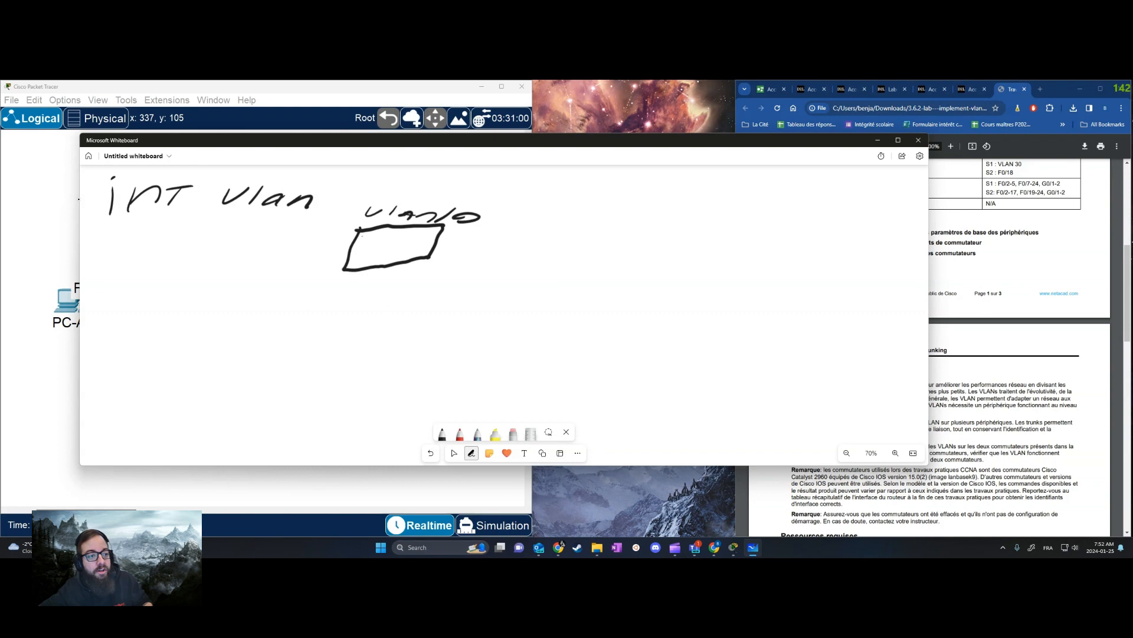
{"action": "left_click_drag", "start_coordinate": [387, 236], "coordinate": [388, 245]}
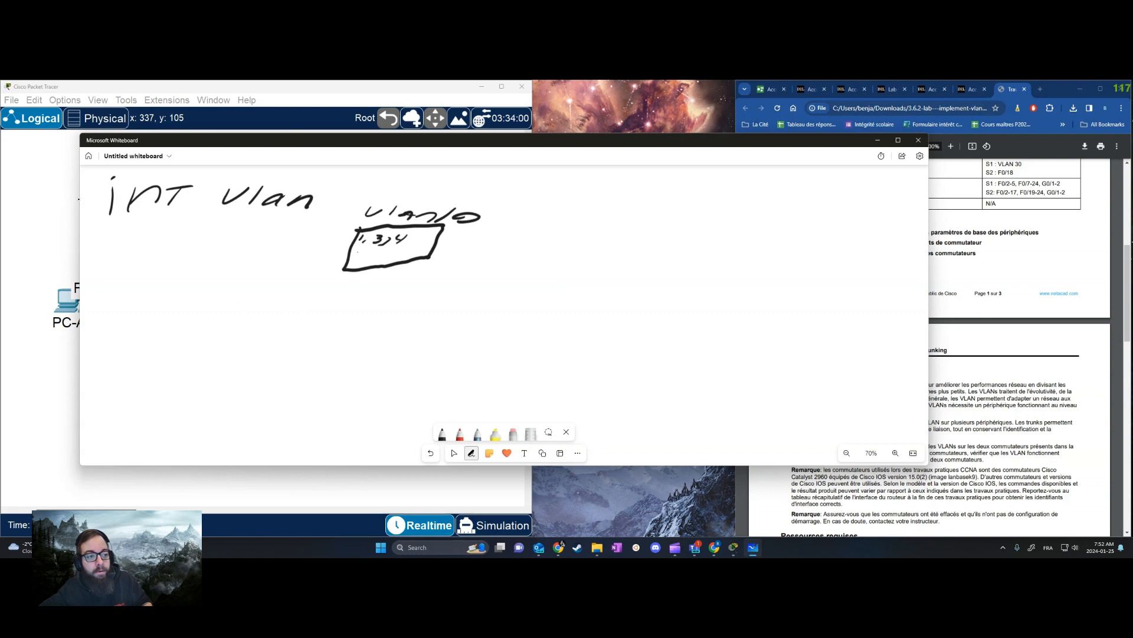
{"action": "mouse_move", "coordinate": [356, 253]}
{"action": "left_mouse_down"}
{"action": "mouse_move", "coordinate": [372, 253]}
{"action": "mouse_move", "coordinate": [354, 262]}
{"action": "left_mouse_up"}
{"action": "left_click_drag", "start_coordinate": [373, 254], "coordinate": [389, 252]}
{"action": "left_click_drag", "start_coordinate": [392, 255], "coordinate": [431, 248]}
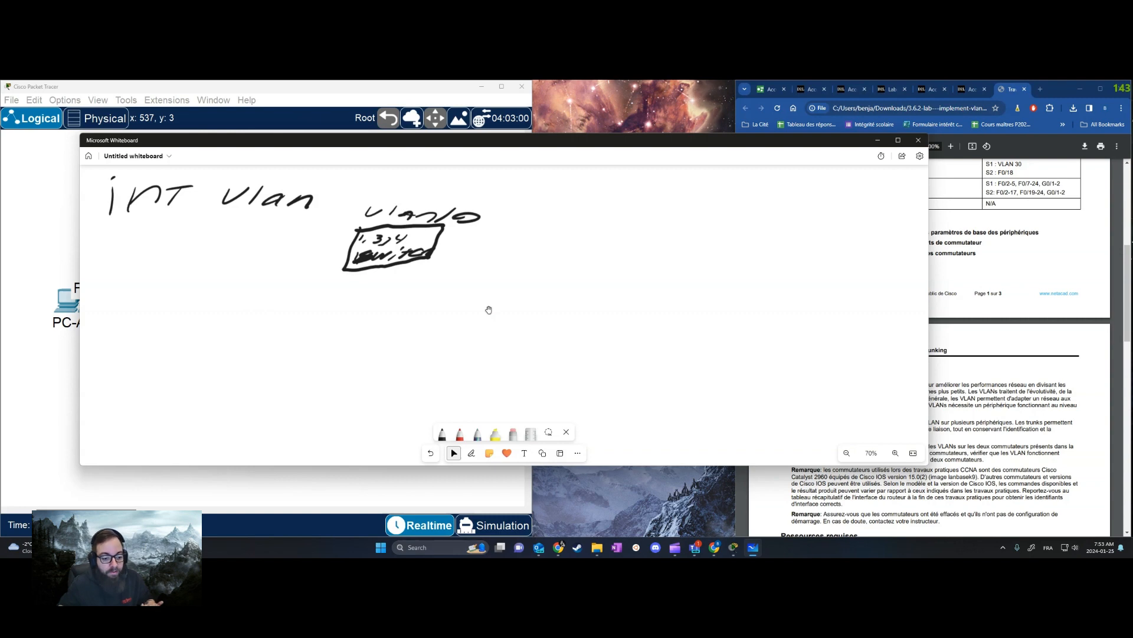
Minimize the whiteboard and the lab document, leaving the Cisco Packet Tracer topology in view
{"action": "left_click", "coordinate": [879, 141]}
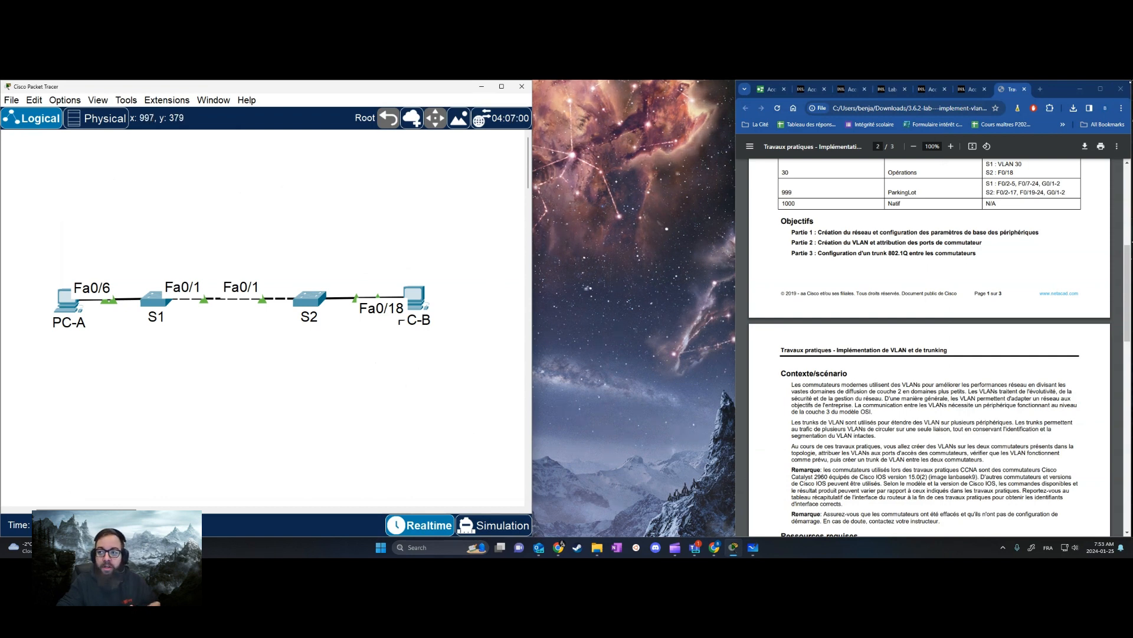
{"action": "left_click", "coordinate": [1080, 89]}
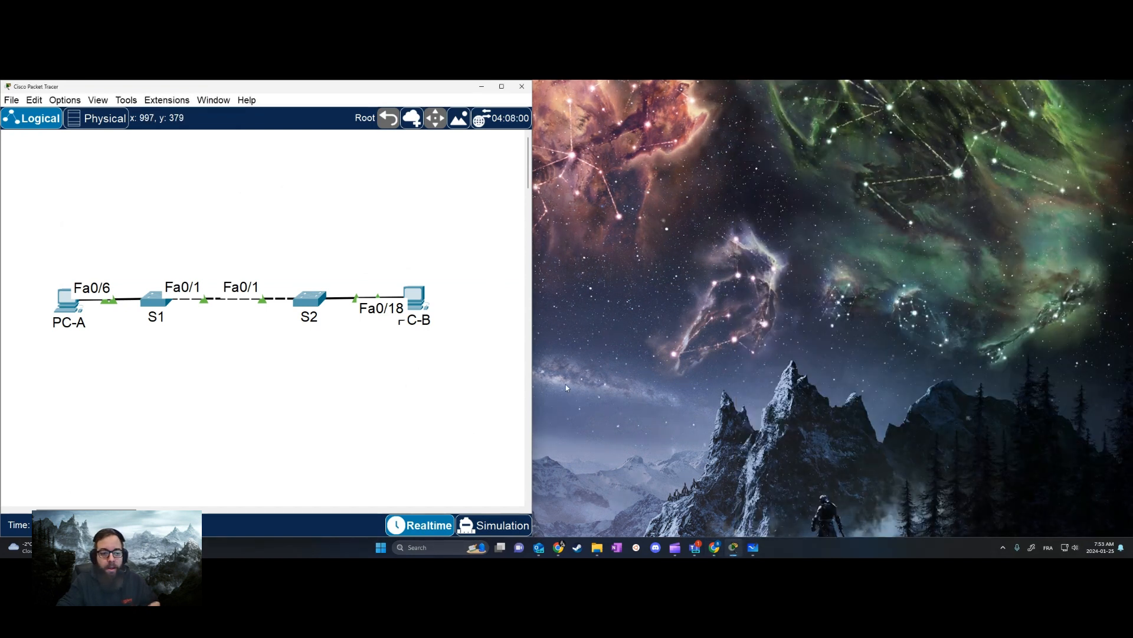
{"action": "left_click", "coordinate": [543, 366]}
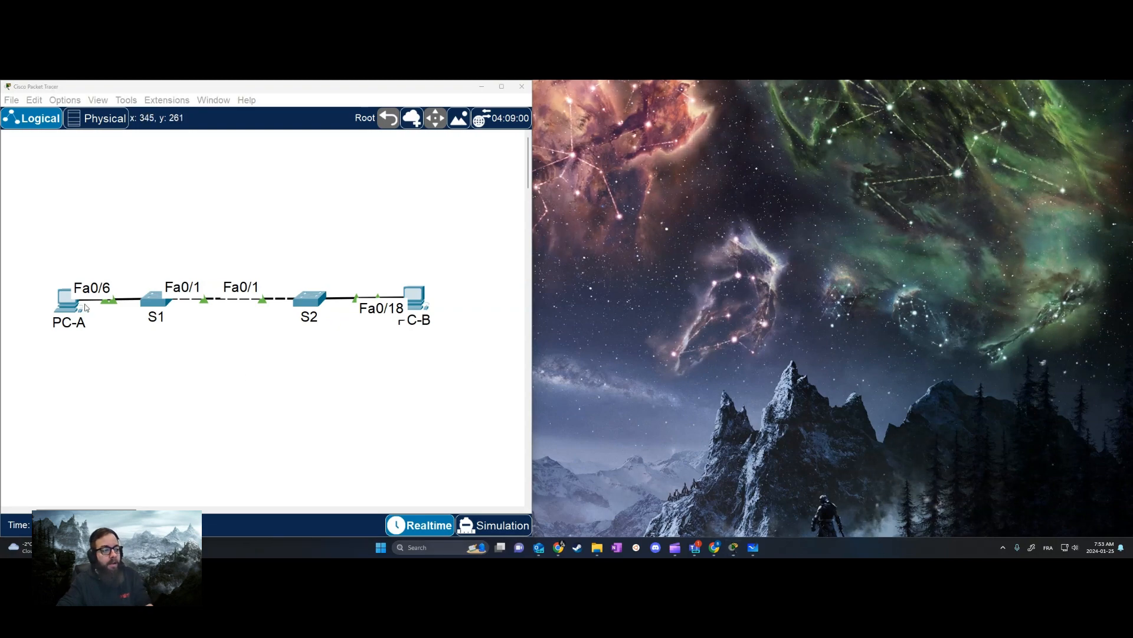
Set PC-A's static IPv4 address to 192.168.10.10 and close its device window
{"action": "double_click", "coordinate": [66, 300]}
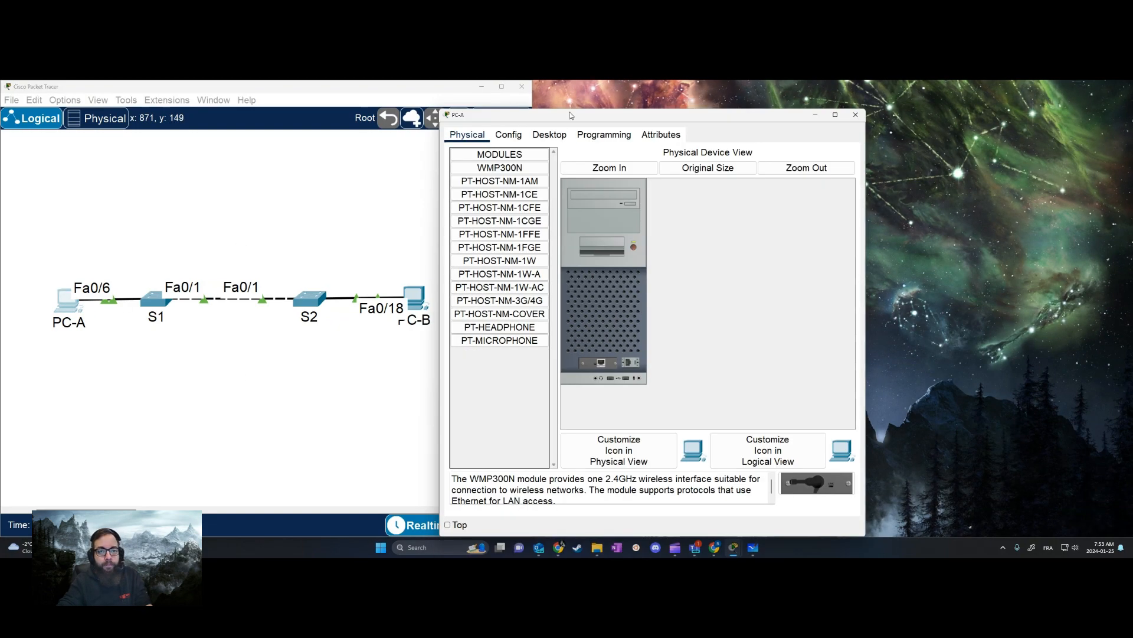
{"action": "left_click_drag", "start_coordinate": [679, 115], "coordinate": [891, 106]}
{"action": "left_click", "coordinate": [760, 126]}
{"action": "left_click", "coordinate": [702, 177]}
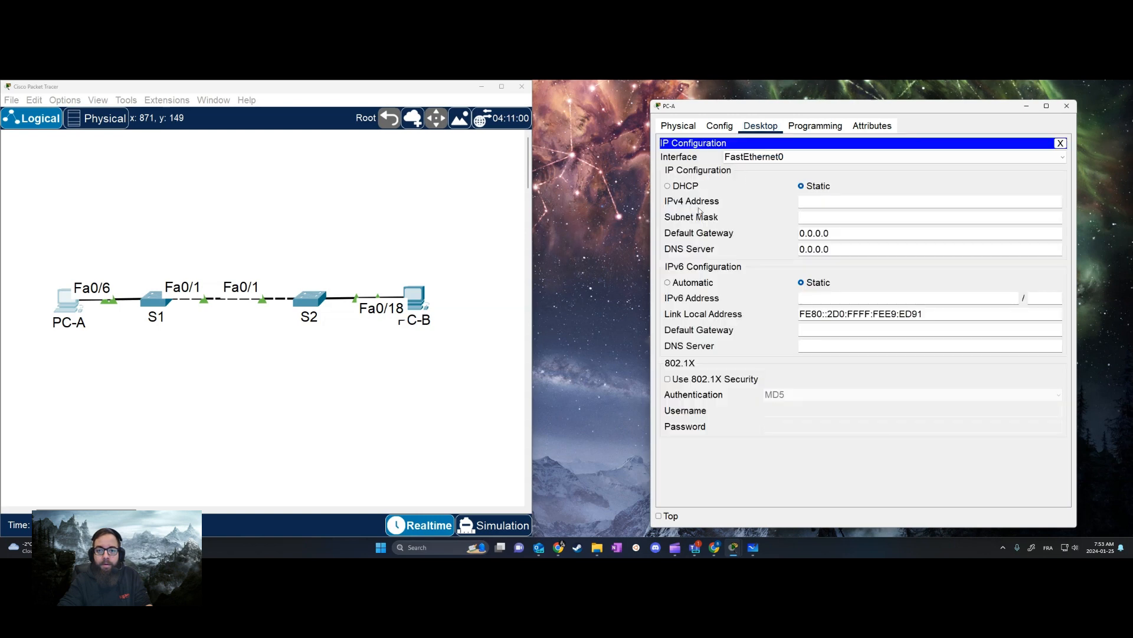
{"action": "type", "text": "192.168.10.10"}
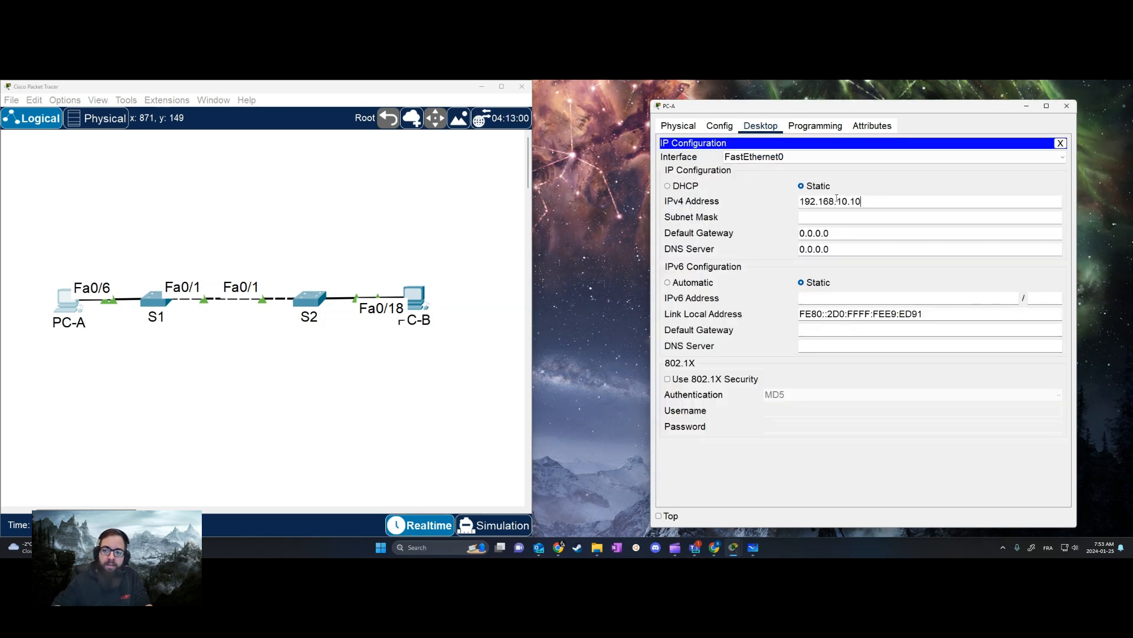
{"action": "left_click", "coordinate": [1067, 106]}
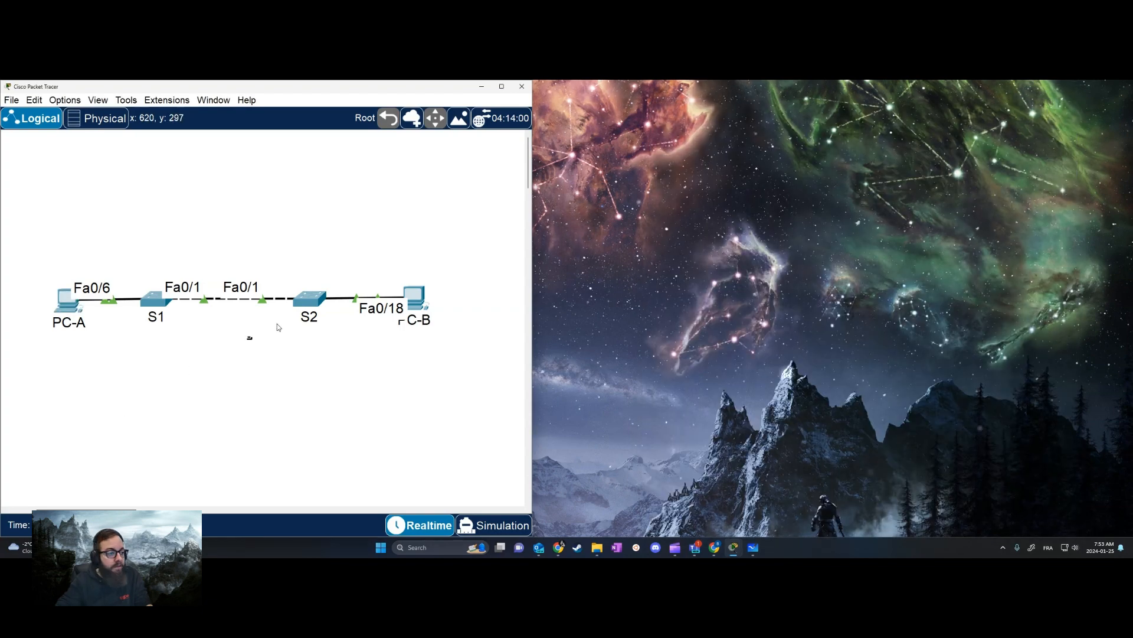
Set PC-B's static IPv4 address to 192.168.20.10 in its IP configuration
{"action": "left_click", "coordinate": [420, 299]}
{"action": "left_click", "coordinate": [549, 136]}
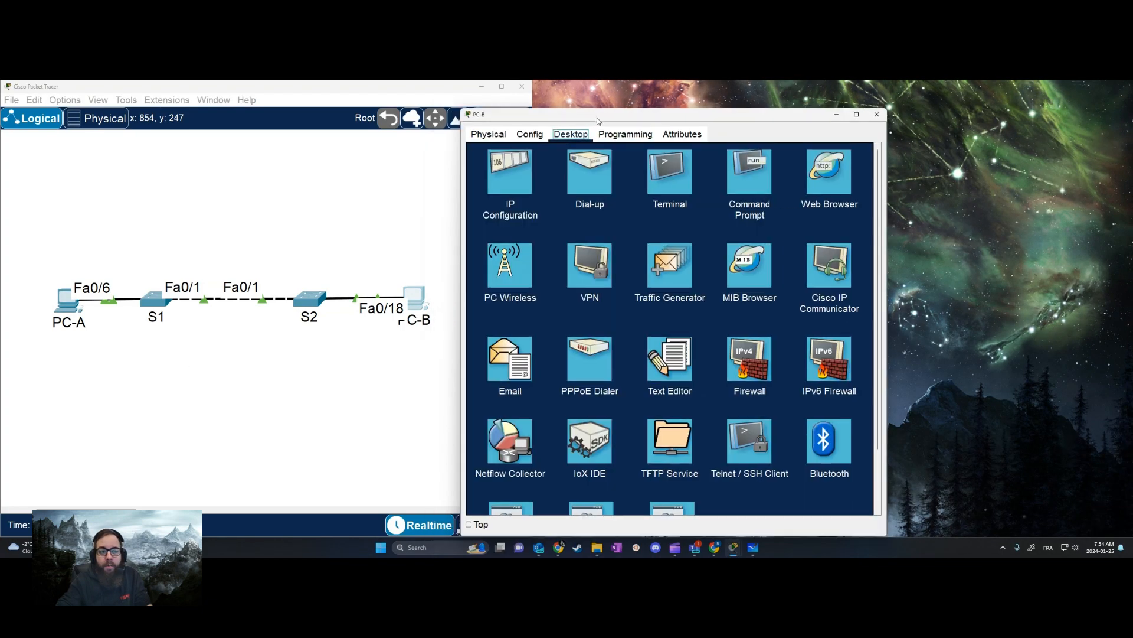
{"action": "left_click", "coordinate": [645, 151]}
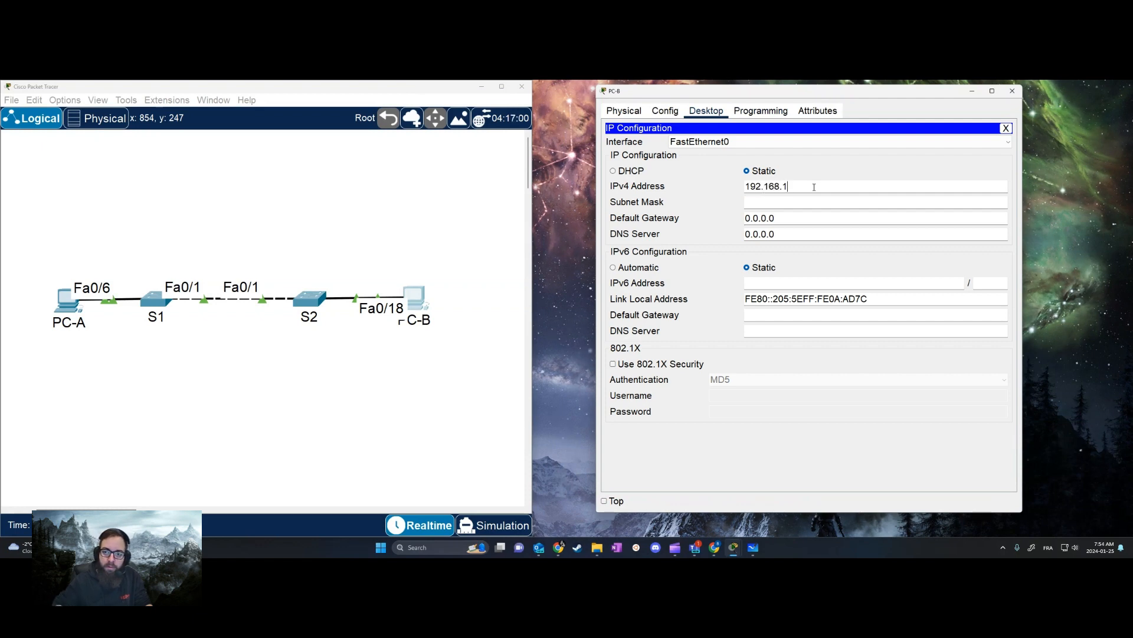
{"action": "type", "text": "192.168.10"}
{"action": "key", "text": "BackSpace"}
{"action": "key", "text": "BackSpace"}
{"action": "type", "text": "20.10"}
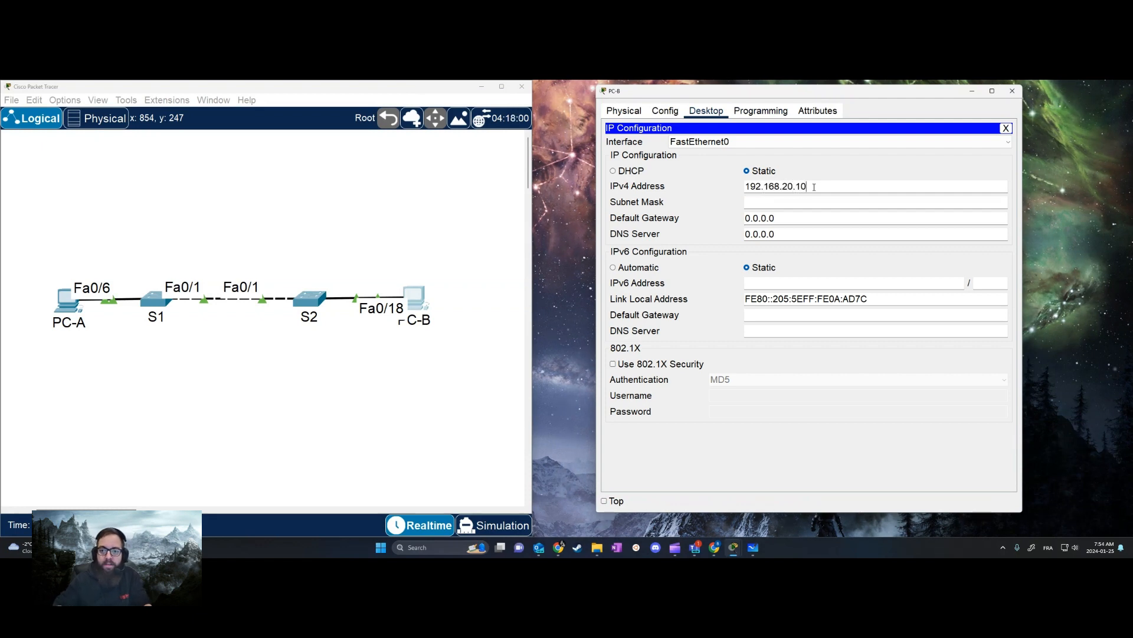
Fill in PC-B's subnet mask 255.255.255.0, set its default gateway to 192.168.20.1, and close its device window
{"action": "left_click", "coordinate": [804, 202]}
{"action": "double_click", "coordinate": [807, 214]}
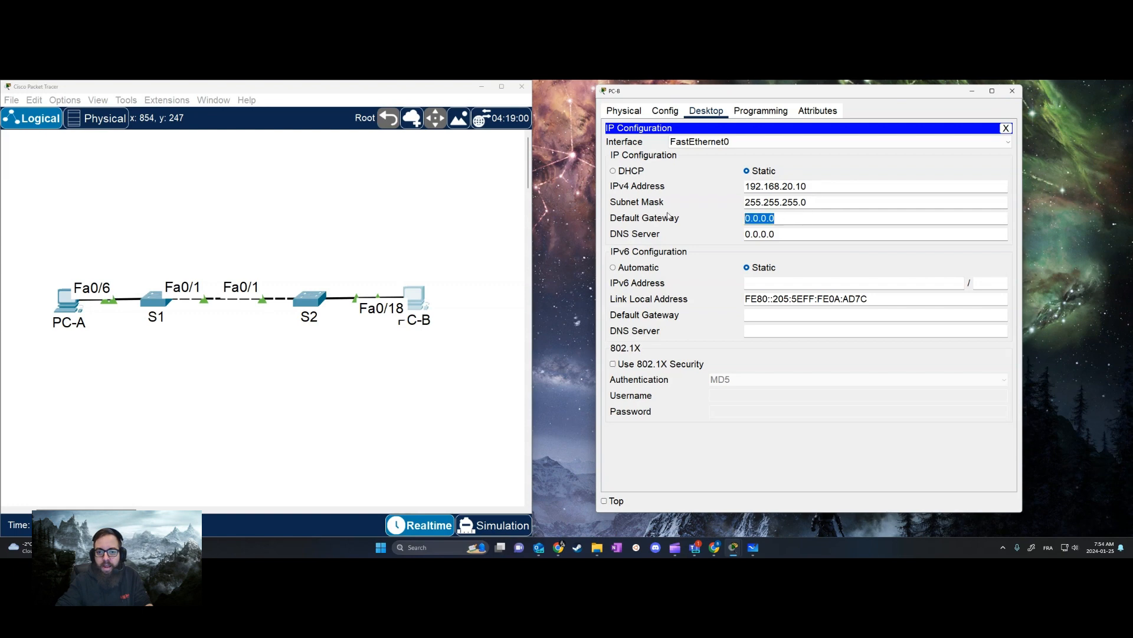
{"action": "type", "text": "192.1698"}
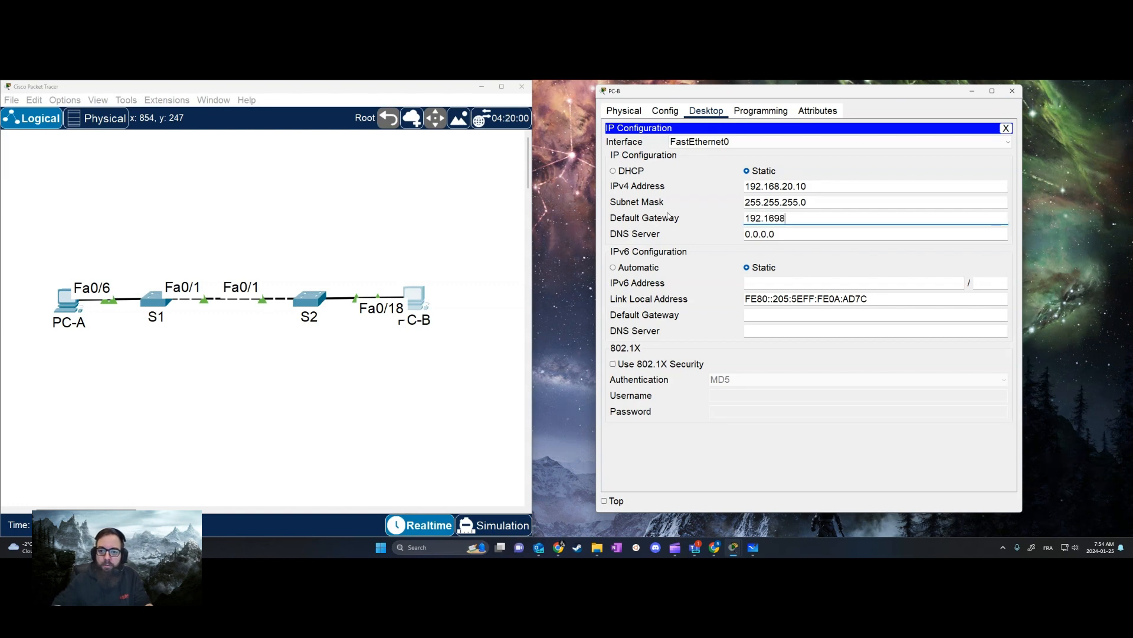
{"action": "type", "text": ".20.1"}
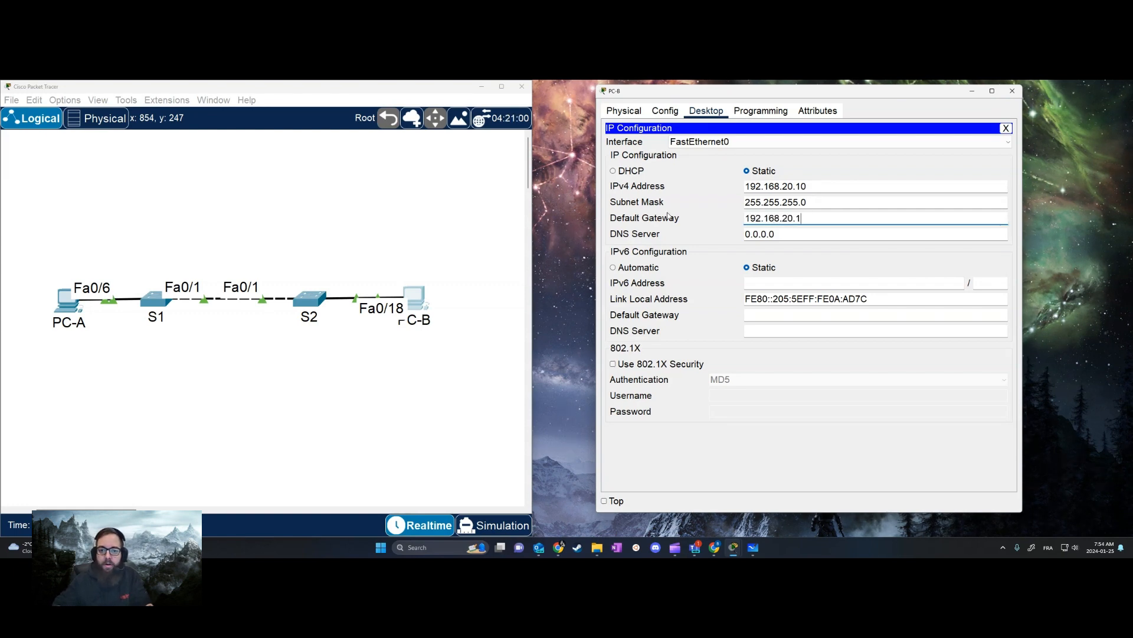
{"action": "left_click", "coordinate": [1012, 91]}
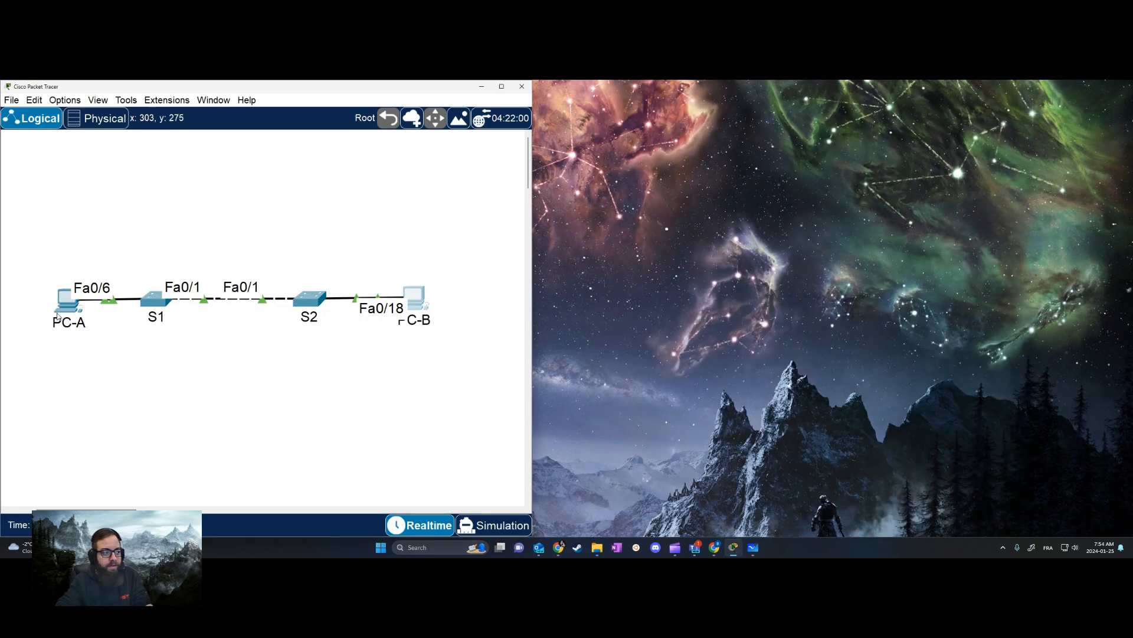
Set PC-A's default gateway to 192.168.10.1 and close its device window
{"action": "left_click", "coordinate": [57, 317]}
{"action": "left_click", "coordinate": [492, 236]}
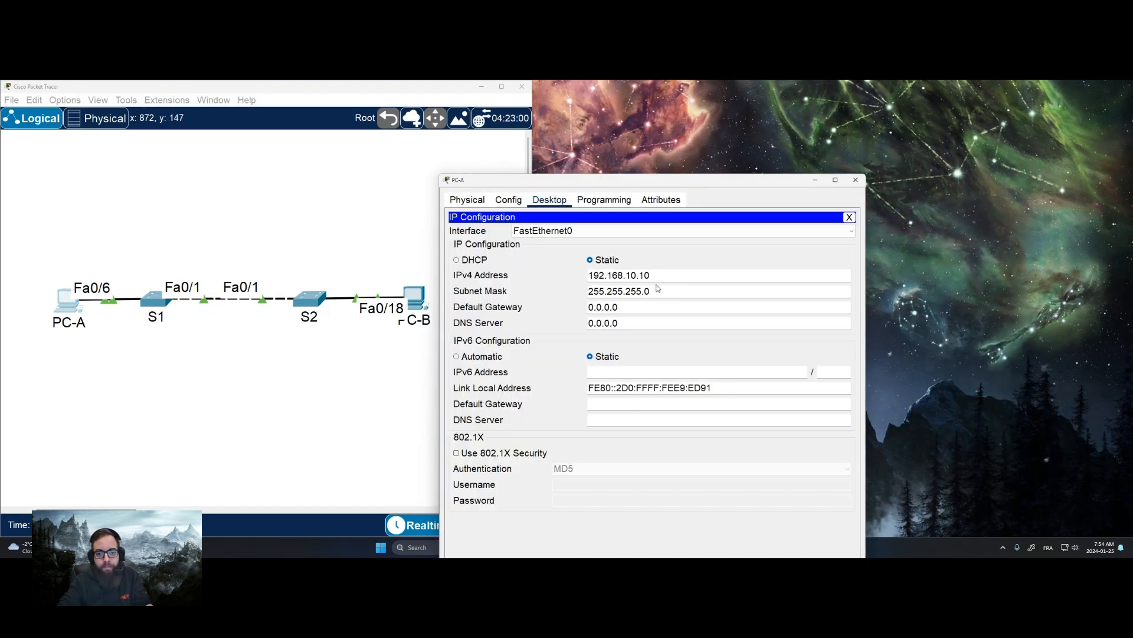
{"action": "key", "text": "shift+Tab"}
{"action": "key", "text": "shift+Tab"}
{"action": "key", "text": "shift+Tab"}
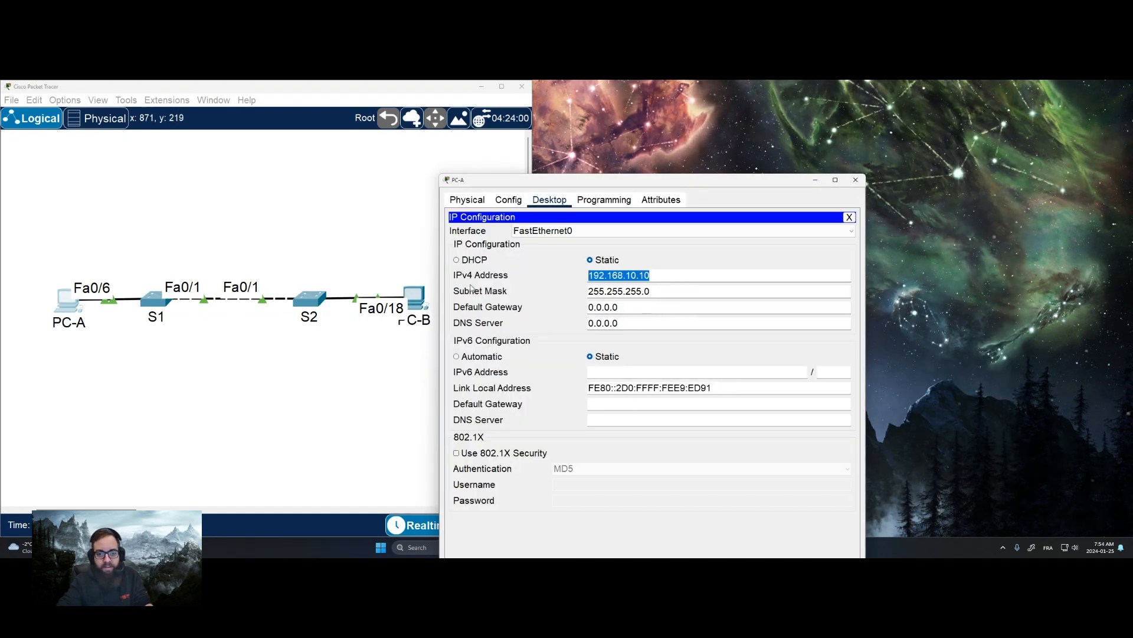
{"action": "key", "text": "Tab"}
{"action": "key", "text": "Tab"}
{"action": "type", "text": "192.168.10.1"}
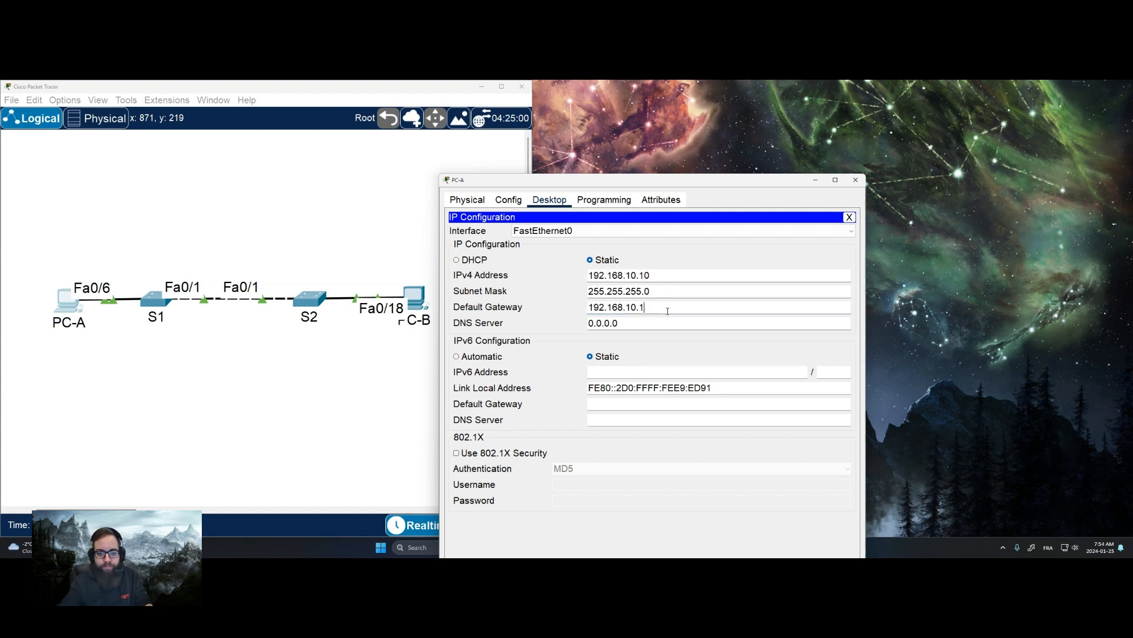
{"action": "left_click", "coordinate": [856, 180]}
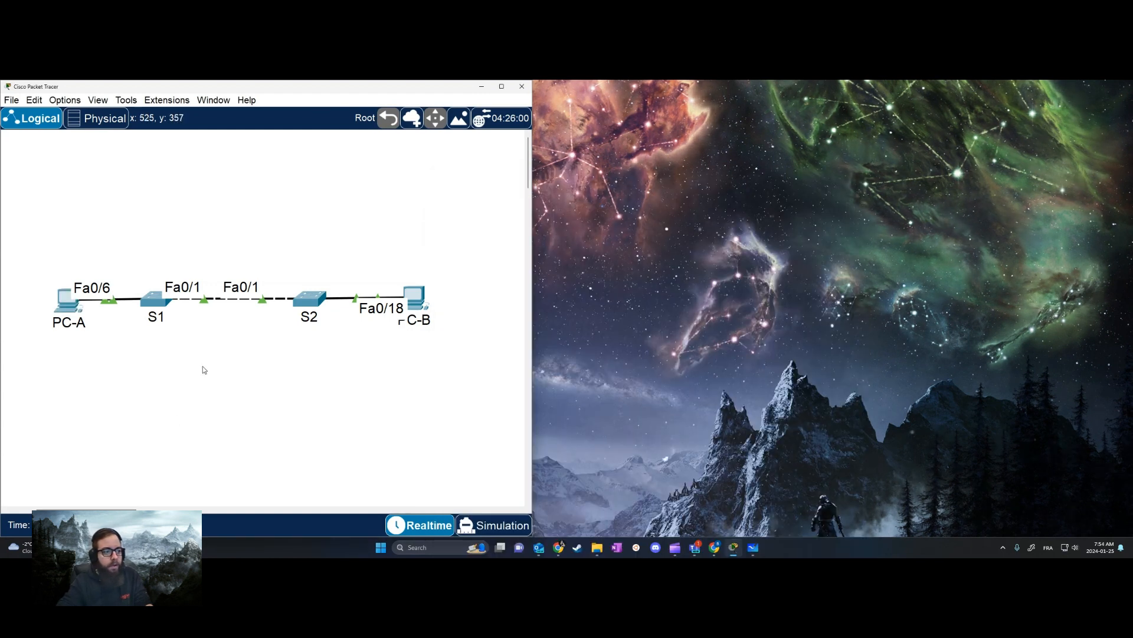
Open switch S1's command line, move its window clear of the topology, and enter global configuration mode
{"action": "left_click", "coordinate": [158, 304]}
{"action": "left_click_drag", "start_coordinate": [626, 106], "coordinate": [802, 107]}
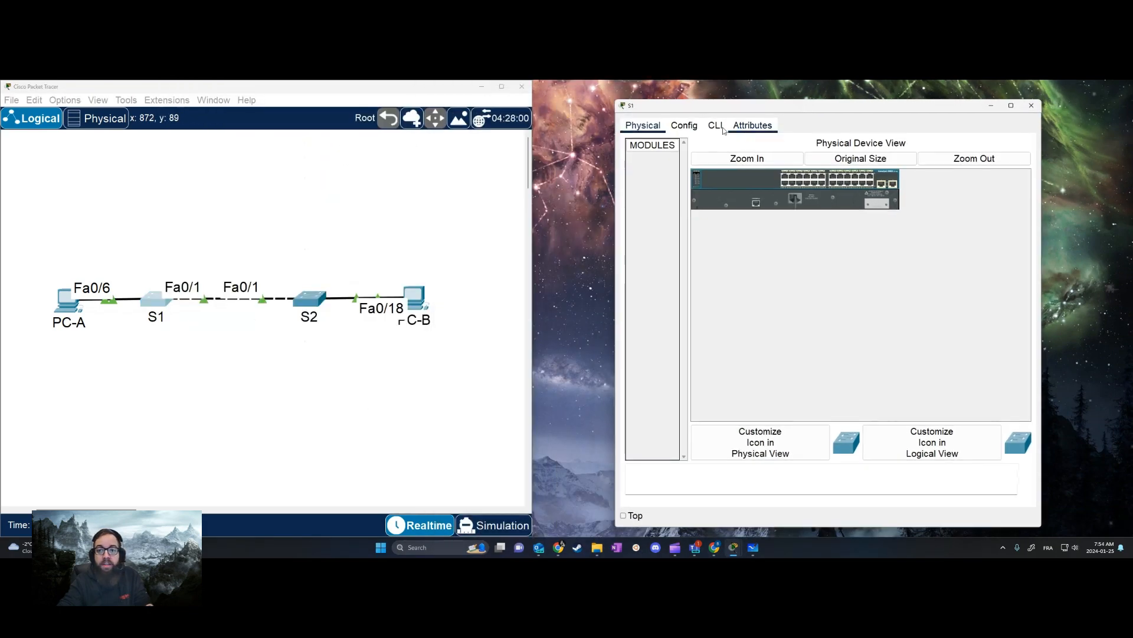
{"action": "left_click", "coordinate": [695, 126]}
{"action": "left_click", "coordinate": [715, 125]}
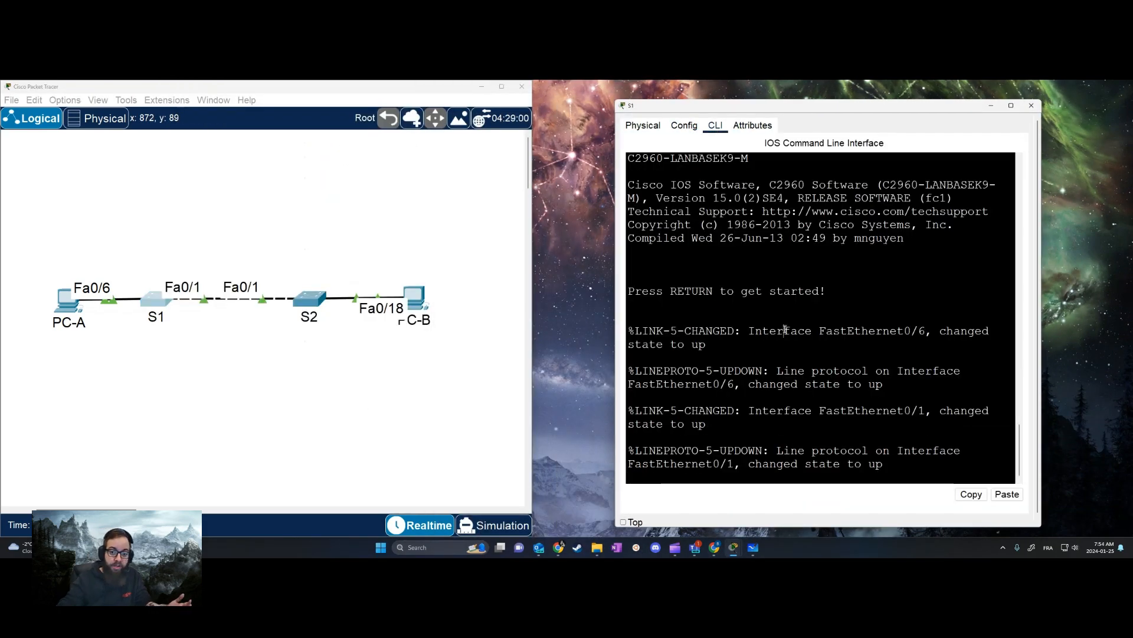
{"action": "key", "text": "Return"}
{"action": "key", "text": "Return"}
{"action": "type", "text": "en"}
{"action": "key", "text": "Return"}
{"action": "type", "text": "conf t"}
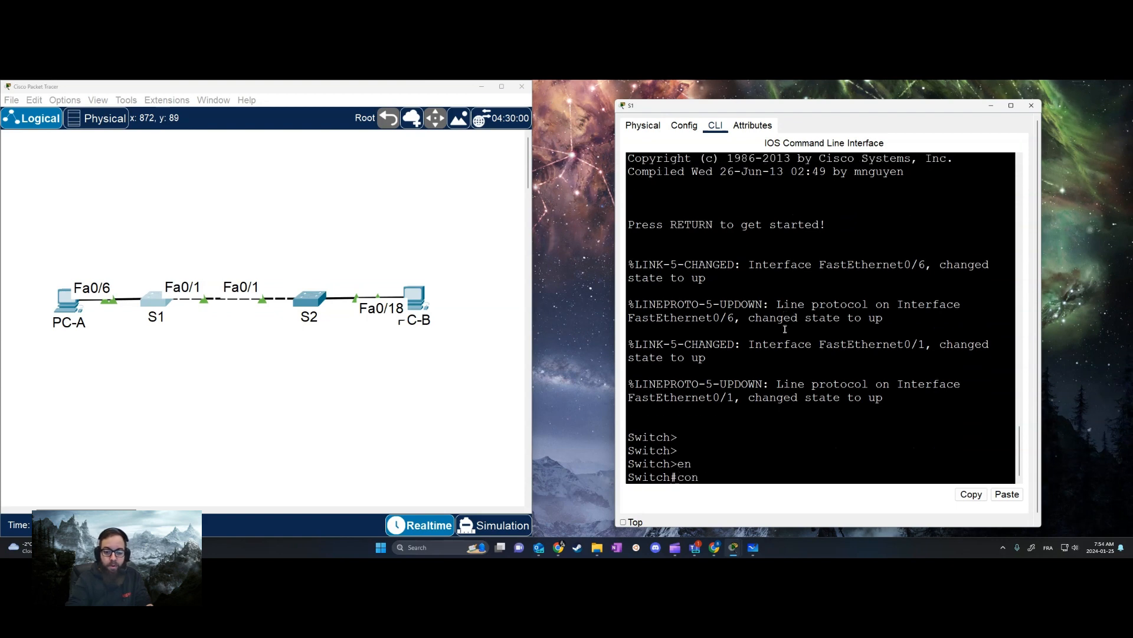
{"action": "key", "text": "Return"}
Set the switch's hostname to S1 and create VLAN 10 on it
{"action": "type", "text": "s"}
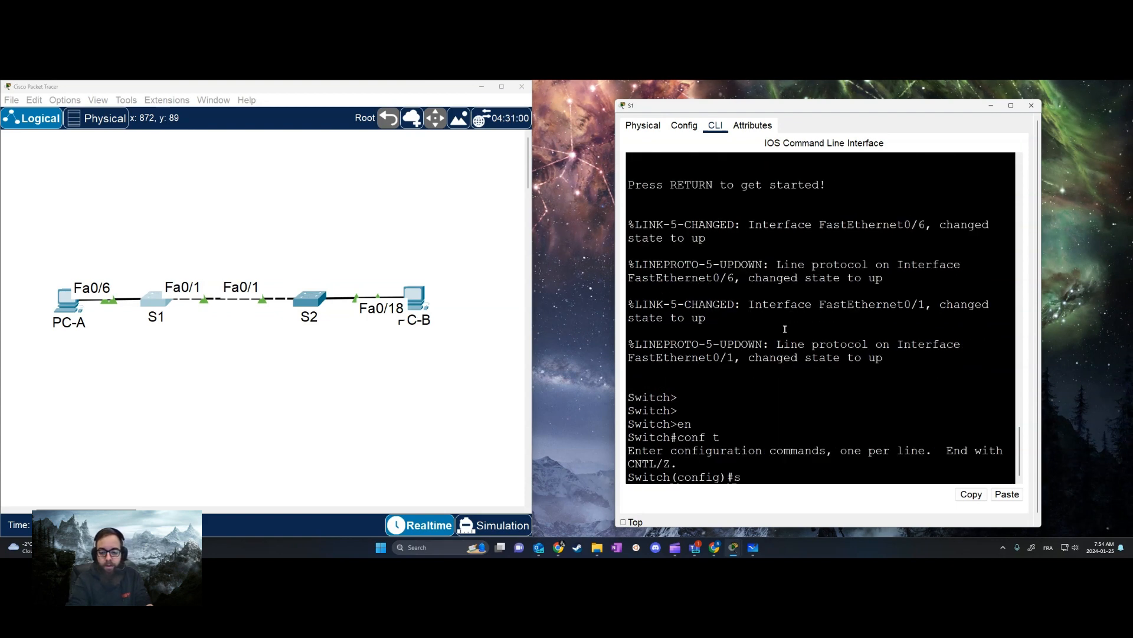
{"action": "key", "text": "BackSpace"}
{"action": "type", "text": "ho"}
{"action": "key", "text": "Tab"}
{"action": "type", "text": "S1"}
{"action": "key", "text": "Return"}
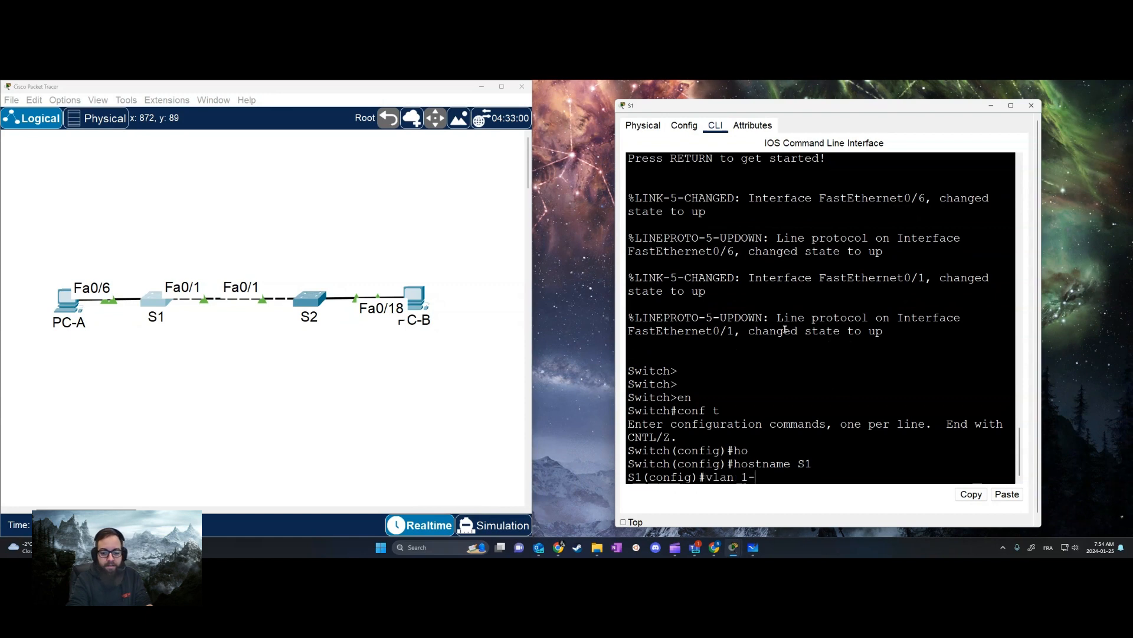
{"action": "type", "text": "vlan 10"}
{"action": "key", "text": "Return"}
Show the main and secondary toolbars in the topology workspace
{"action": "left_click", "coordinate": [100, 155]}
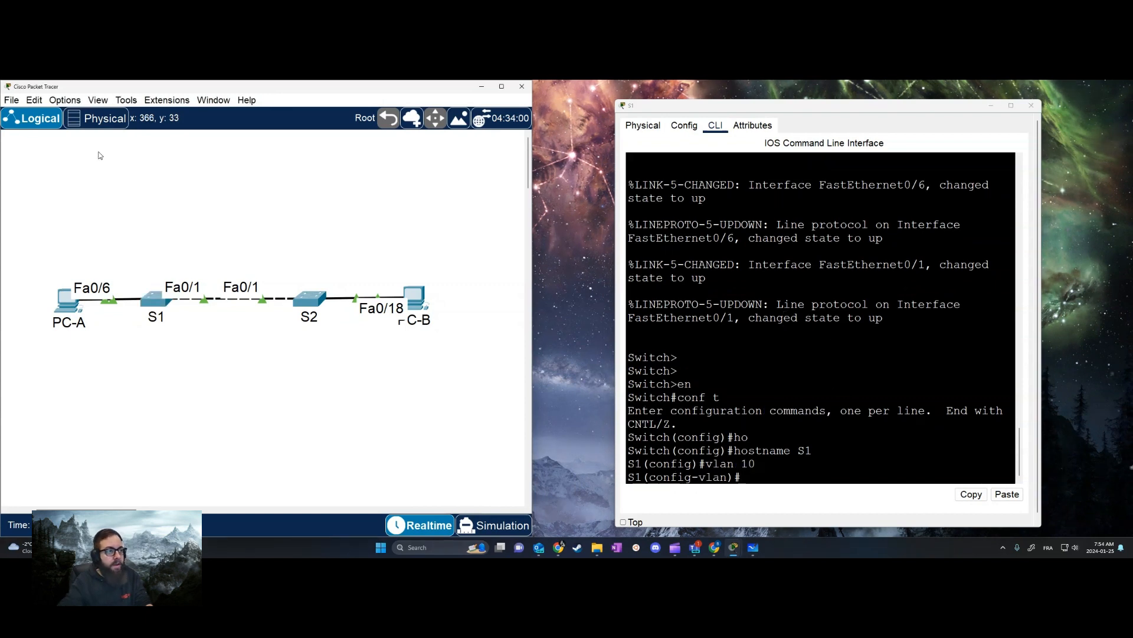
{"action": "left_click", "coordinate": [125, 100]}
{"action": "left_click", "coordinate": [126, 100]}
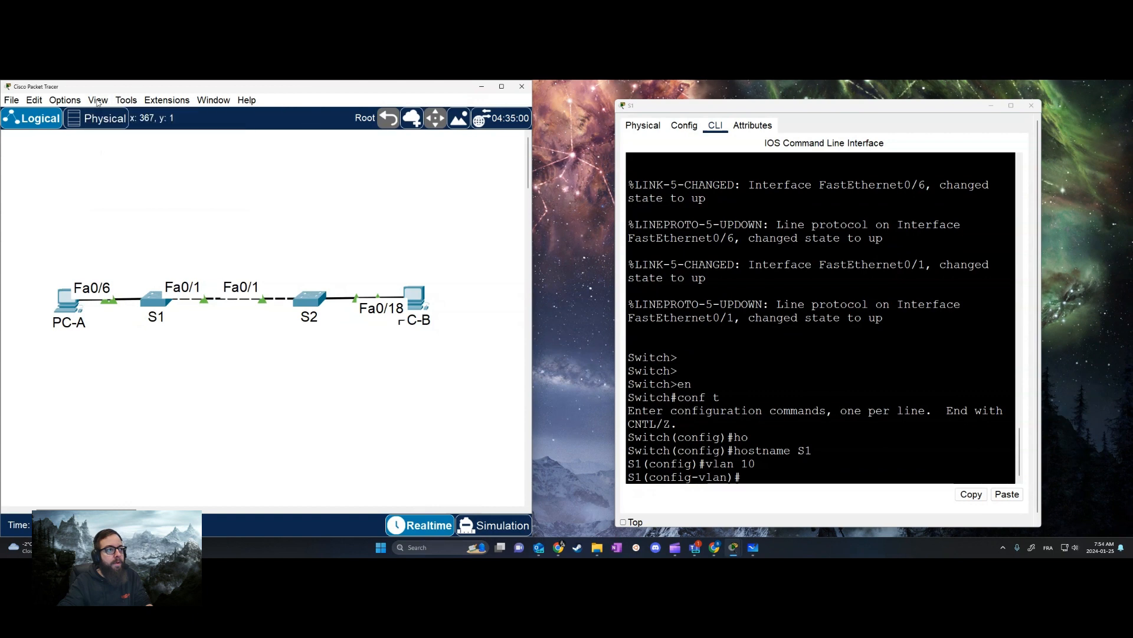
{"action": "left_click", "coordinate": [98, 99]}
{"action": "left_click", "coordinate": [268, 127]}
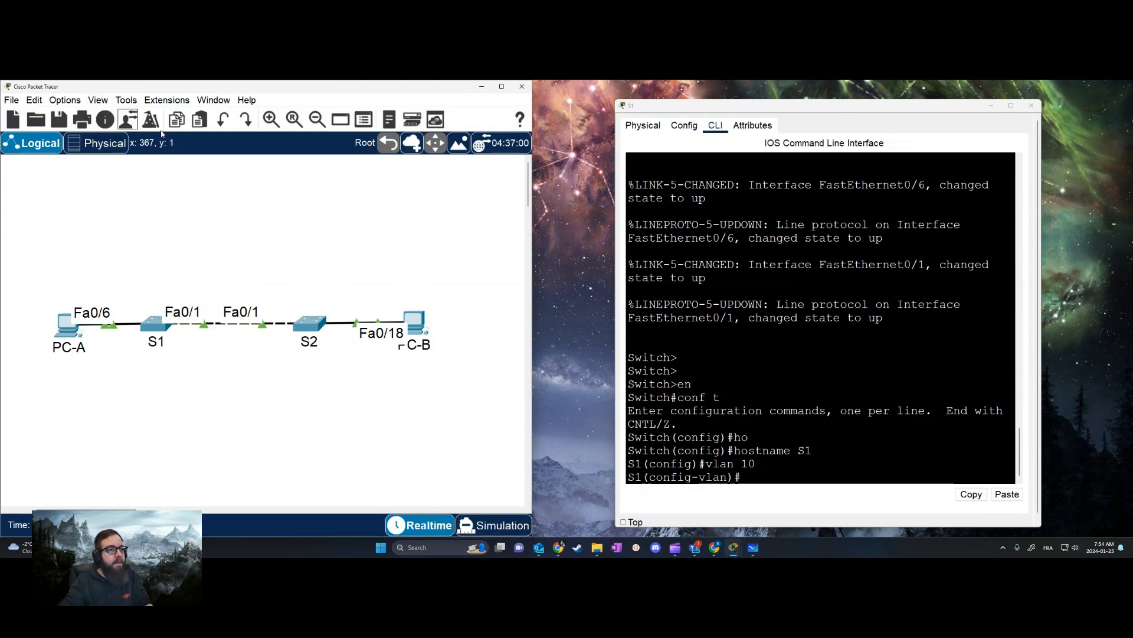
{"action": "left_click", "coordinate": [127, 101]}
{"action": "mouse_move", "coordinate": [98, 99]}
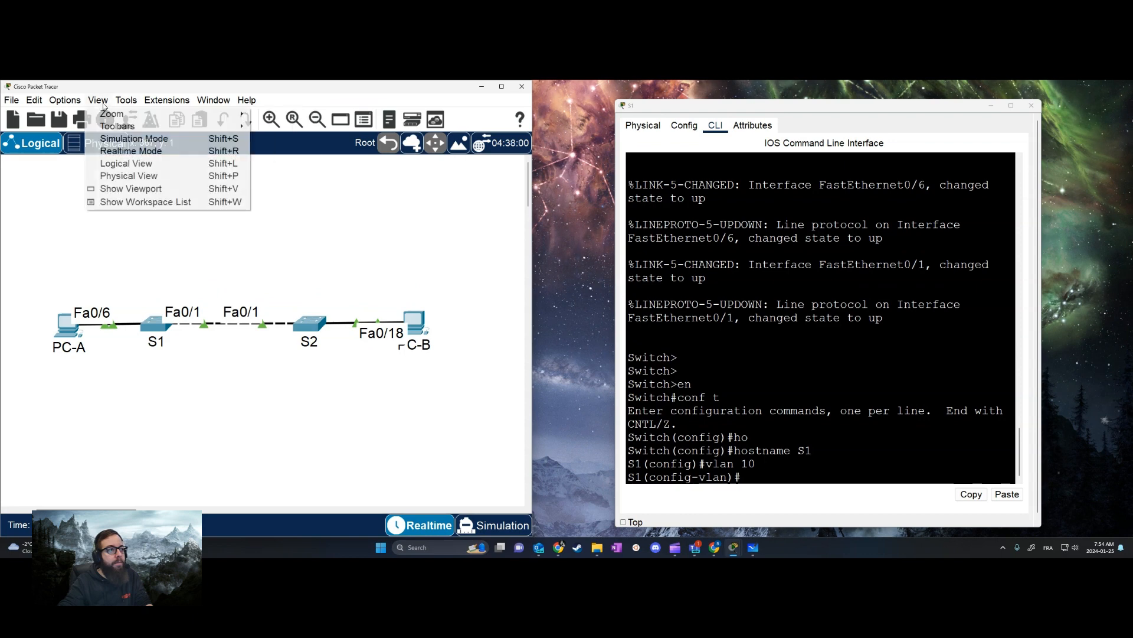
{"action": "mouse_move", "coordinate": [126, 125]}
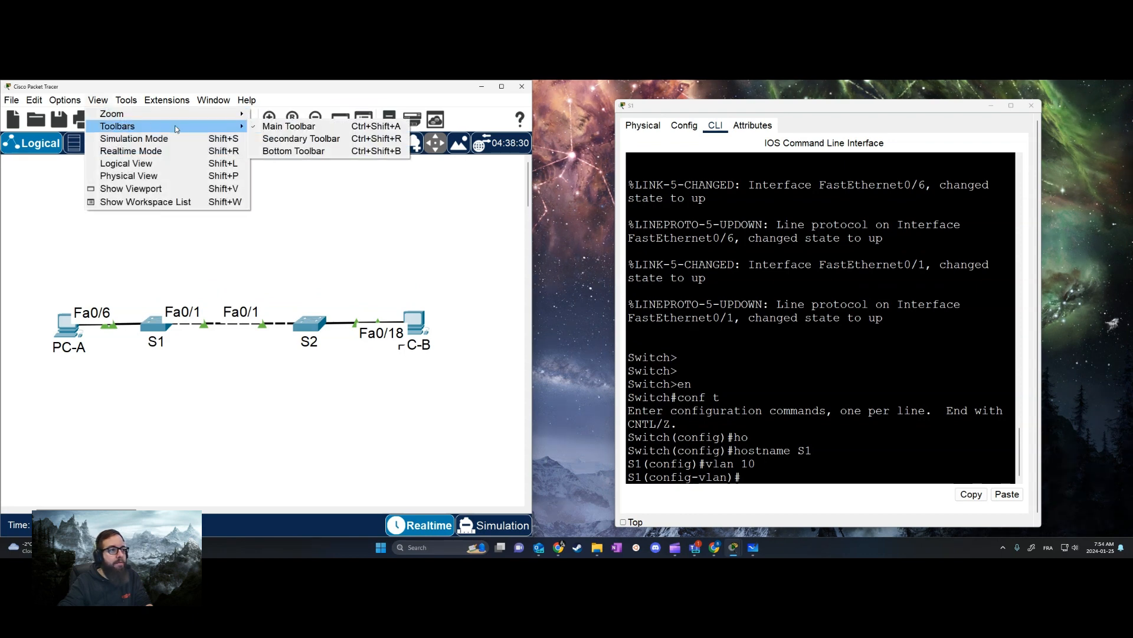
{"action": "left_click", "coordinate": [283, 138]}
Place a note above the topology reading "VLAN10: 192.168.10.0/24" and "VLAN20: 192.168.20.0/24" on two lines
{"action": "left_click", "coordinate": [107, 144]}
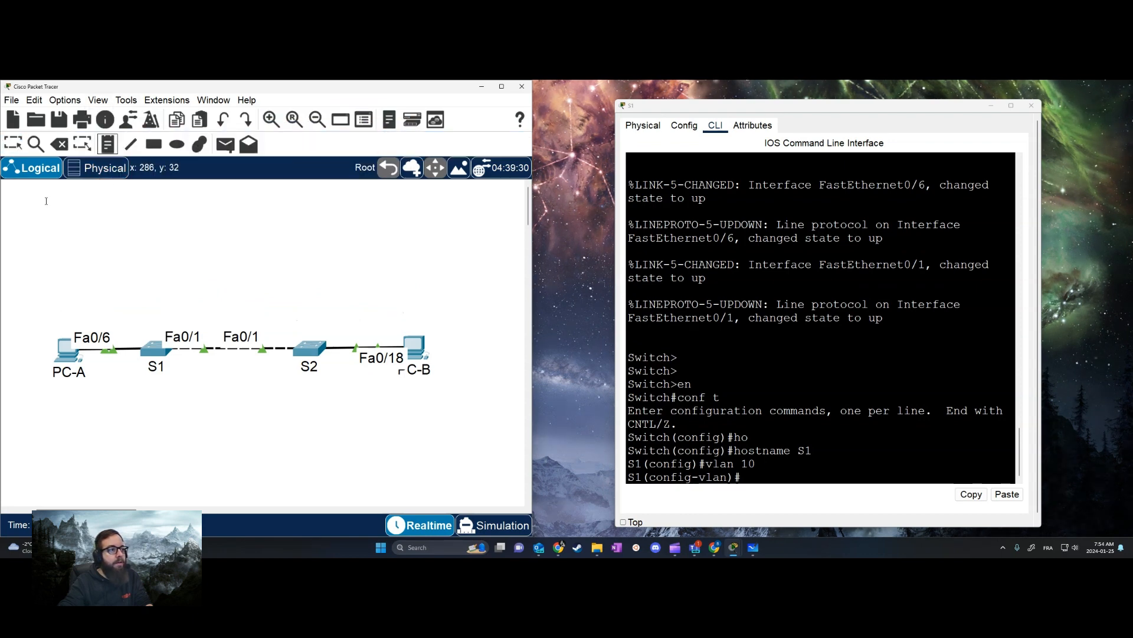
{"action": "left_click", "coordinate": [73, 223]}
{"action": "type", "text": "VLAN10:"}
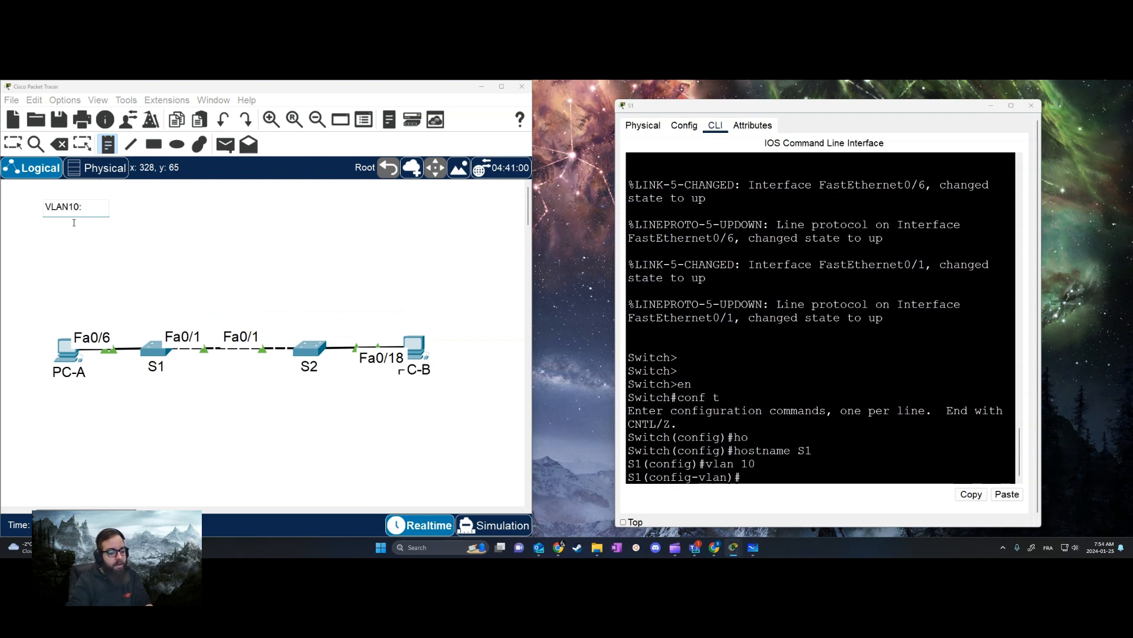
{"action": "type", "text": " 192.168.10"}
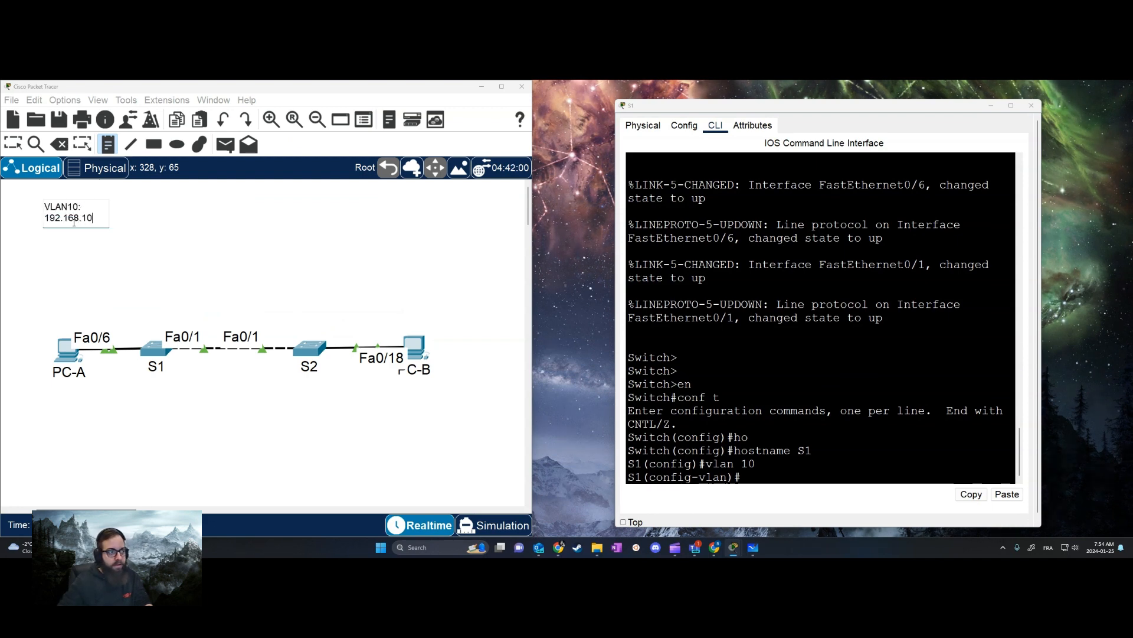
{"action": "type", "text": ".0/24"}
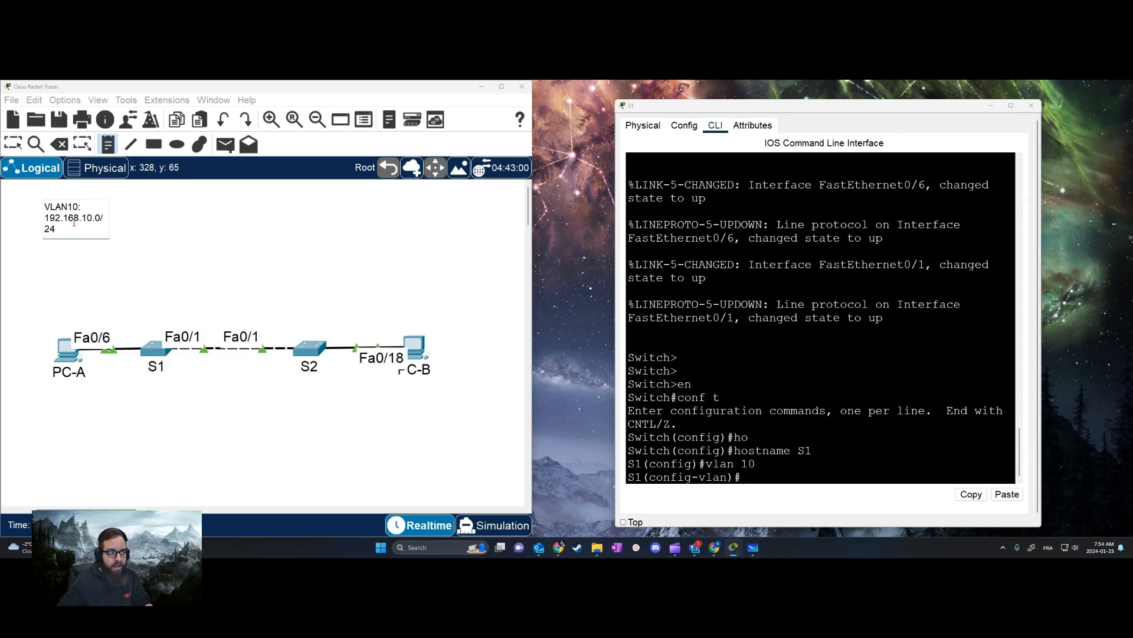
{"action": "key", "text": "ctrl+a"}
{"action": "key", "text": "ctrl+c"}
{"action": "key", "text": "Right"}
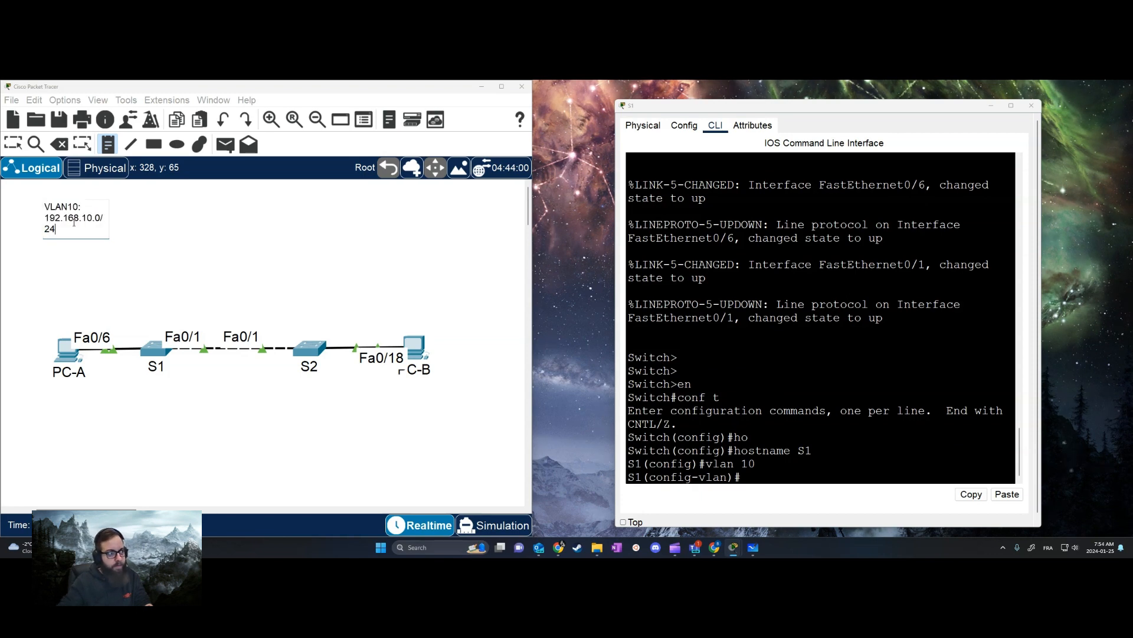
{"action": "key", "text": "Return"}
{"action": "key", "text": "ctrl+v"}
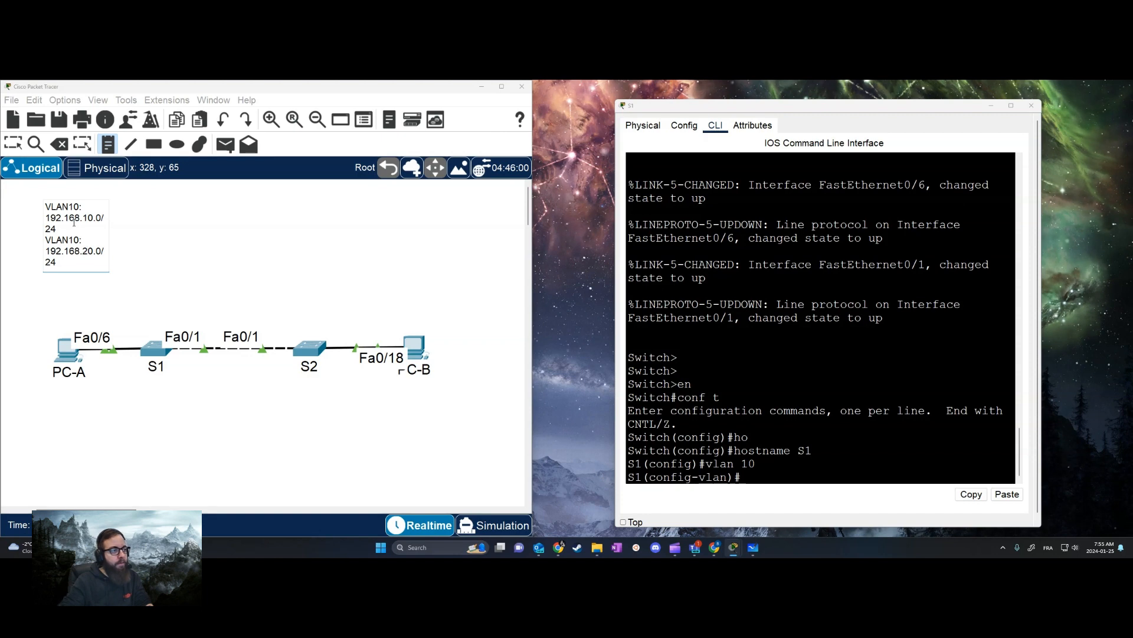
{"action": "left_click", "coordinate": [125, 206]}
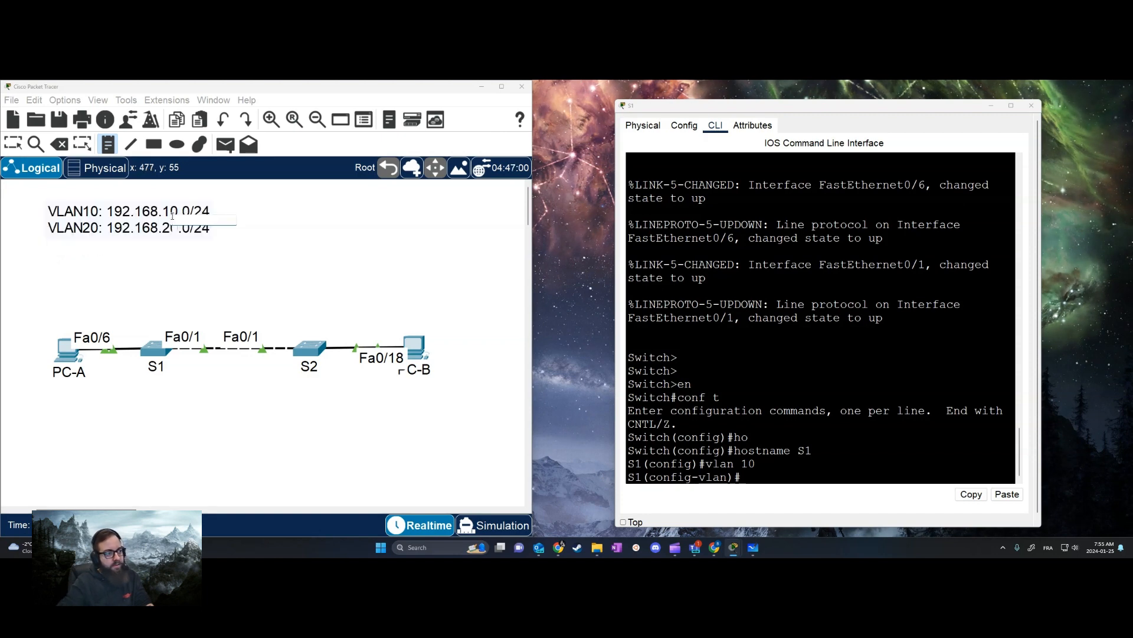
{"action": "key", "text": "Escape"}
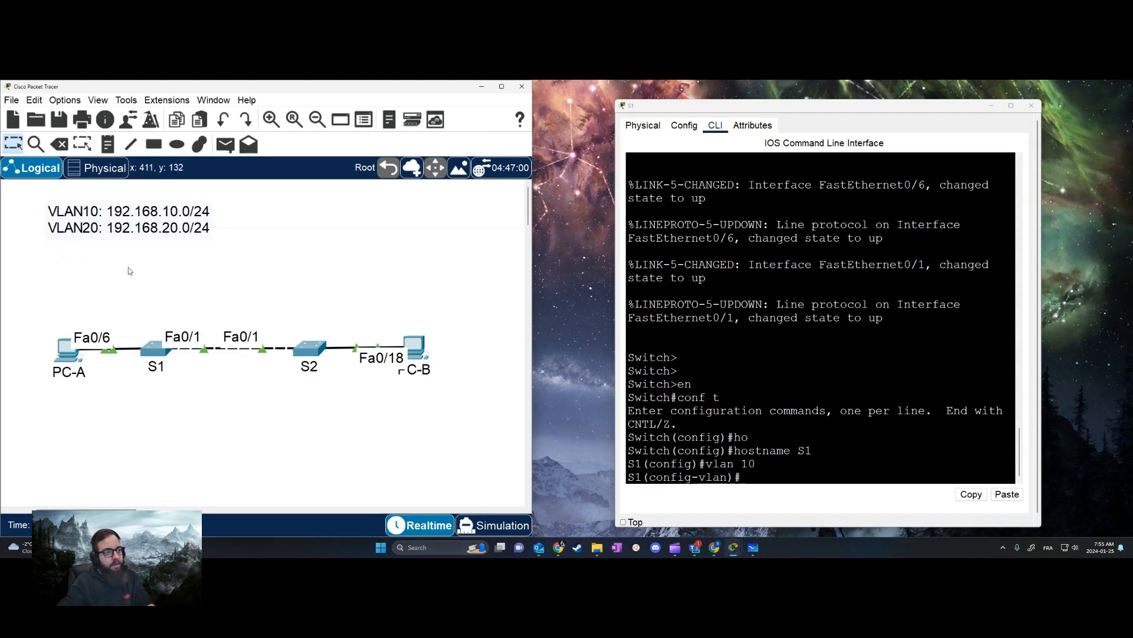
Return to S1's command line, leave the VLAN 10 configuration, and create VLAN 20
{"action": "left_click", "coordinate": [152, 363]}
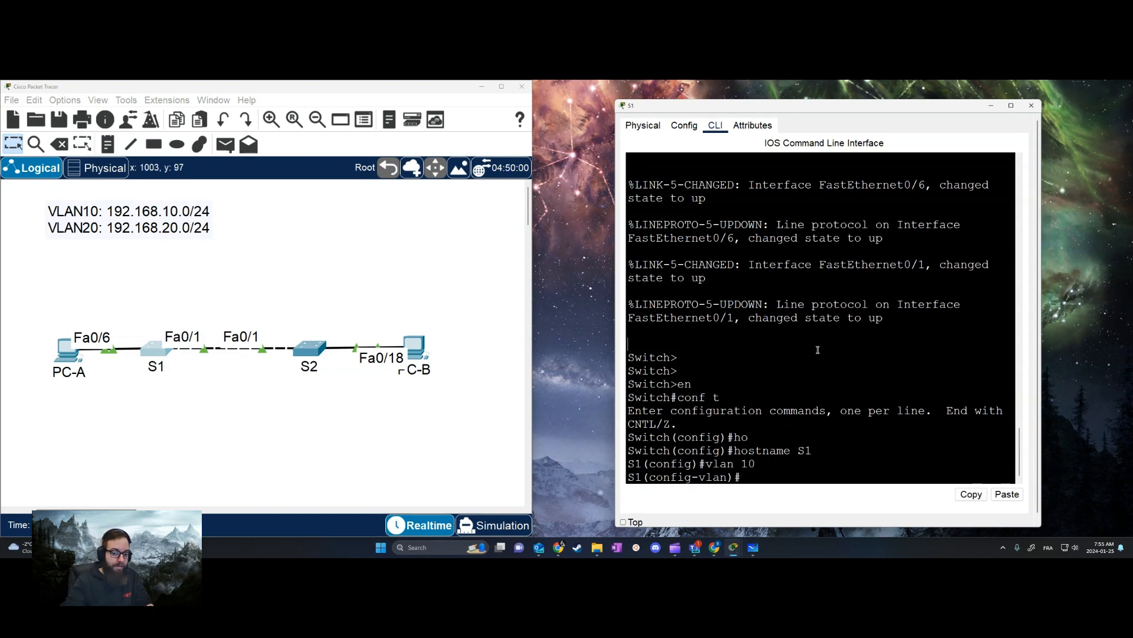
{"action": "type", "text": "exit"}
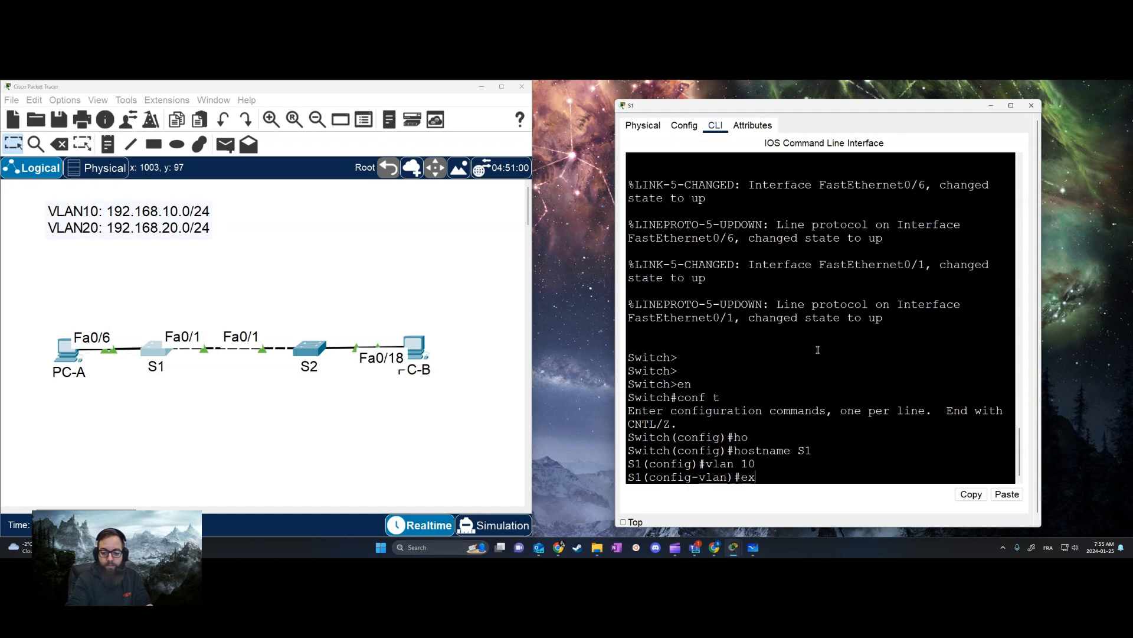
{"action": "key", "text": "Return"}
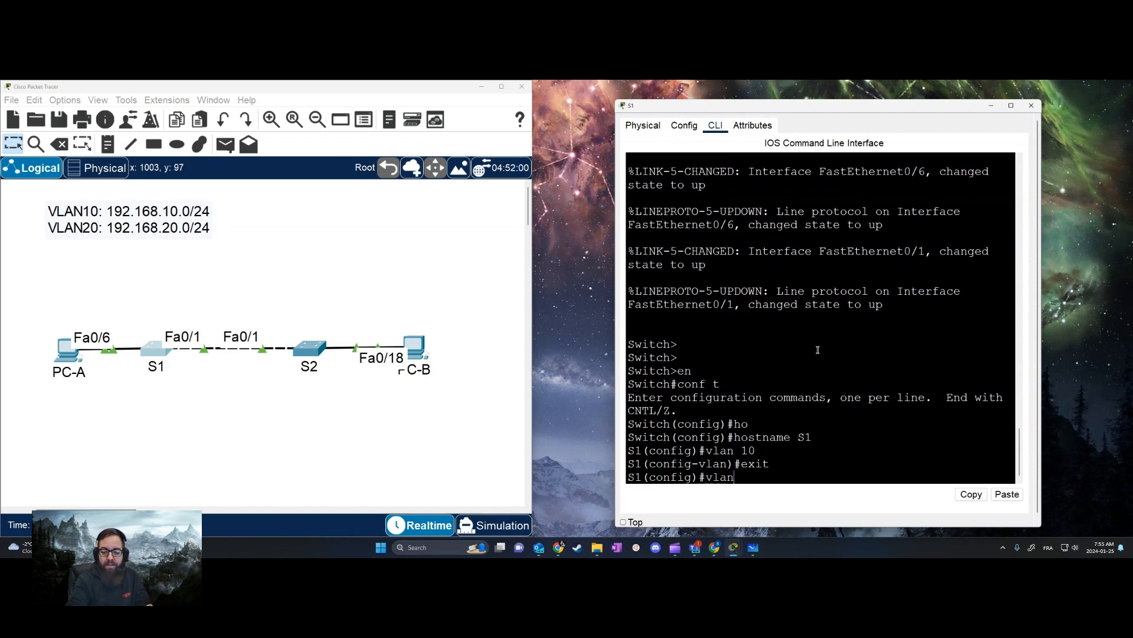
{"action": "type", "text": "vlan 20"}
{"action": "key", "text": "Return"}
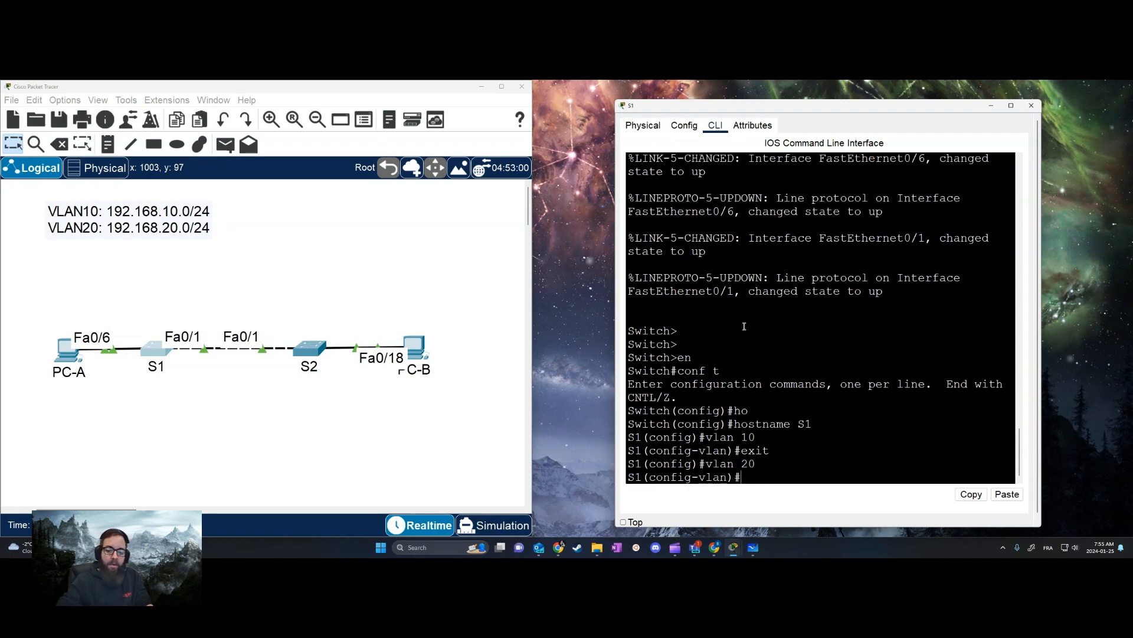
Open switch S2's command line, move its window off the topology, and enter global configuration mode
{"action": "left_click", "coordinate": [309, 348]}
{"action": "left_click", "coordinate": [540, 135]}
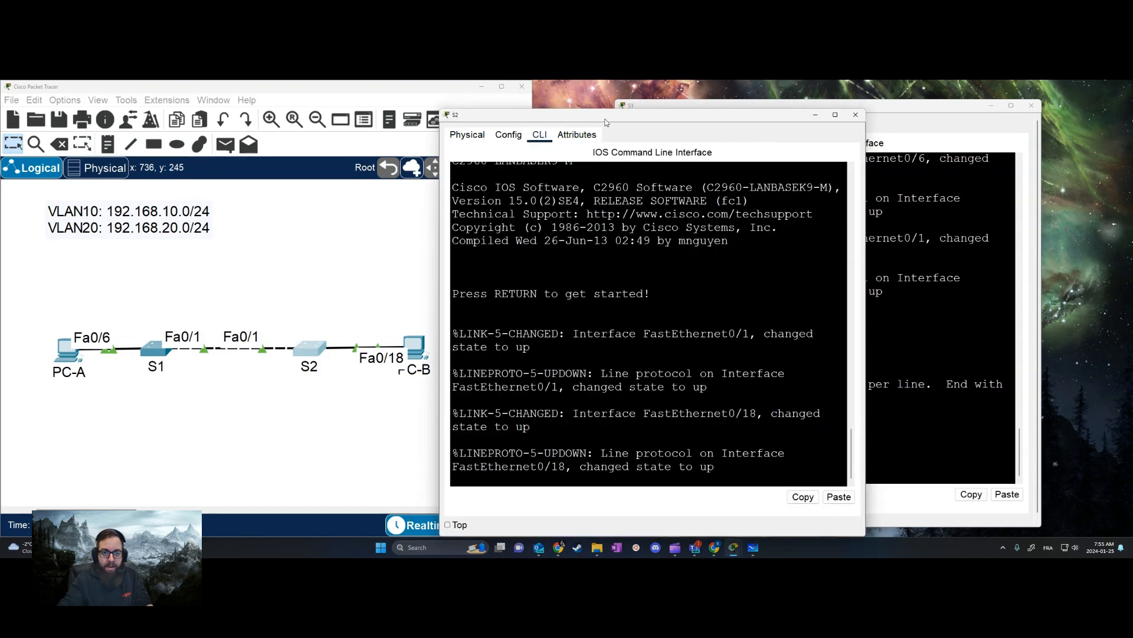
{"action": "left_click_drag", "start_coordinate": [567, 114], "coordinate": [655, 106]}
{"action": "key", "text": "Return"}
{"action": "key", "text": "Return"}
{"action": "key", "text": "Return"}
{"action": "type", "text": "en"}
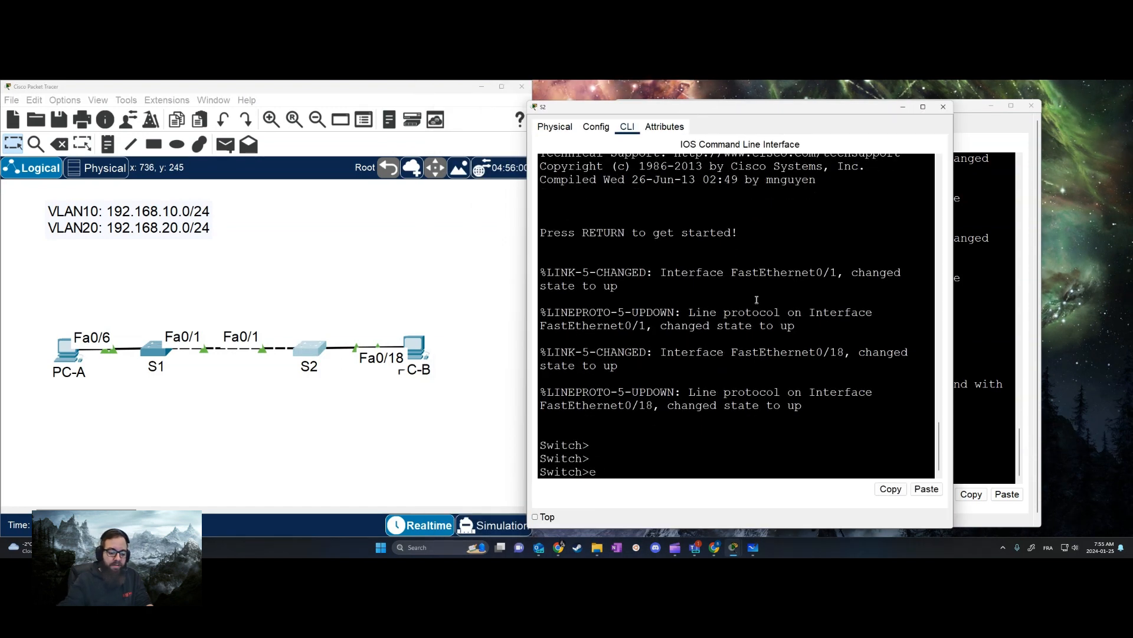
{"action": "key", "text": "Return"}
{"action": "type", "text": "conf t"}
Set the second switch's hostname to S2
{"action": "key", "text": "Return"}
{"action": "type", "text": "ho"}
{"action": "key", "text": "Tab"}
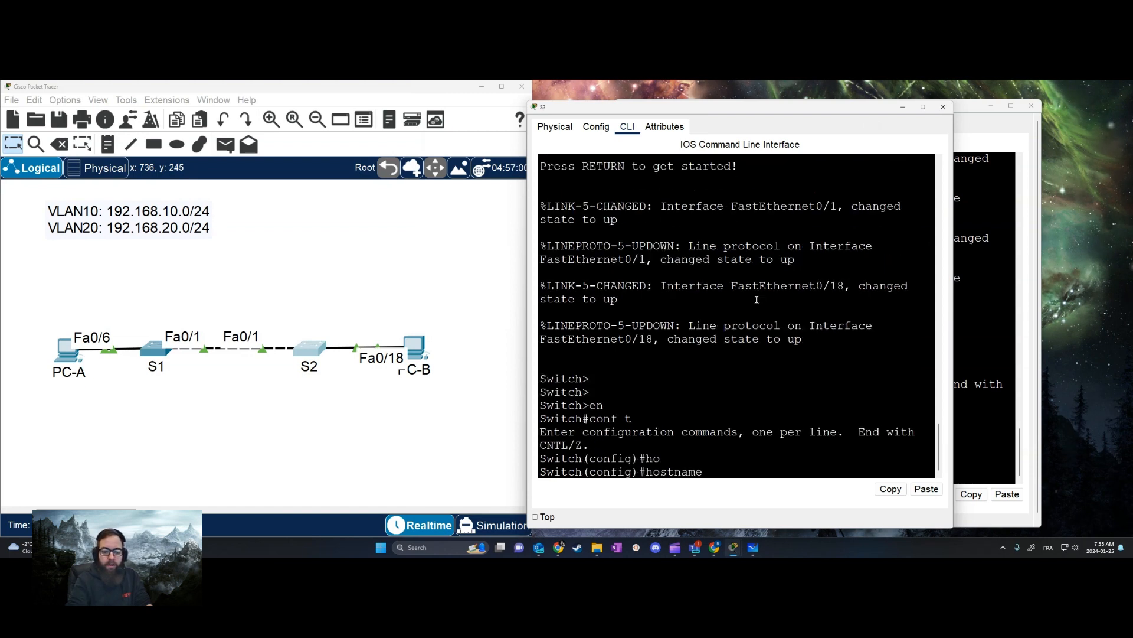
{"action": "type", "text": "S2"}
{"action": "key", "text": "Return"}
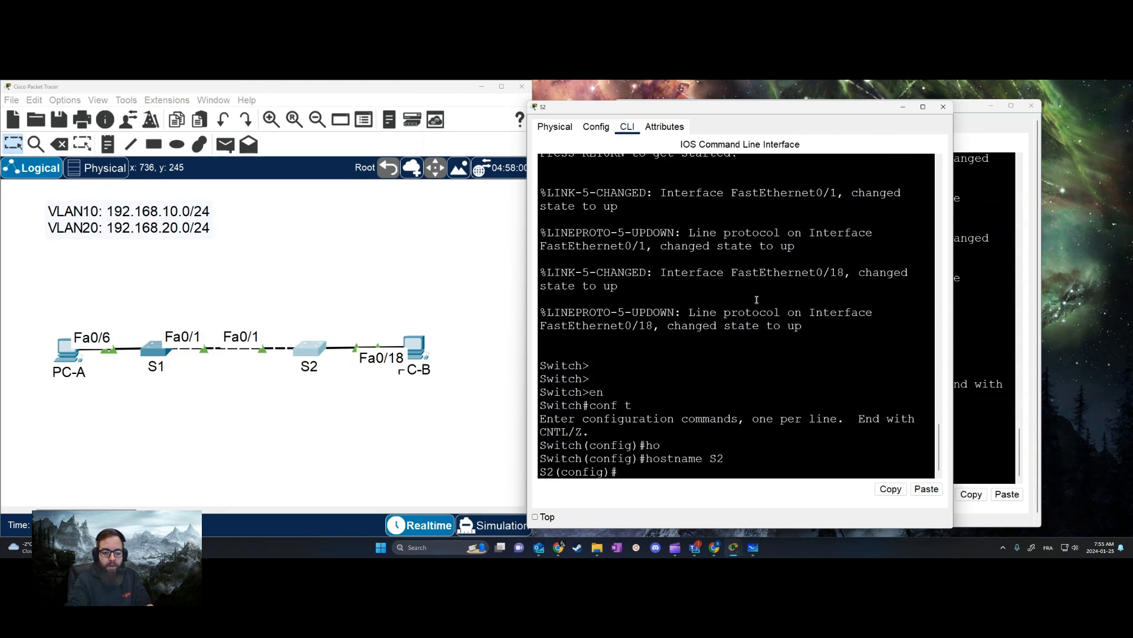
Create VLANs 10 and 20 on S2 and return to global configuration mode
{"action": "type", "text": "vla 12"}
{"action": "key", "text": "BackSpace"}
{"action": "type", "text": "0"}
{"action": "key", "text": "Return"}
{"action": "type", "text": "e"}
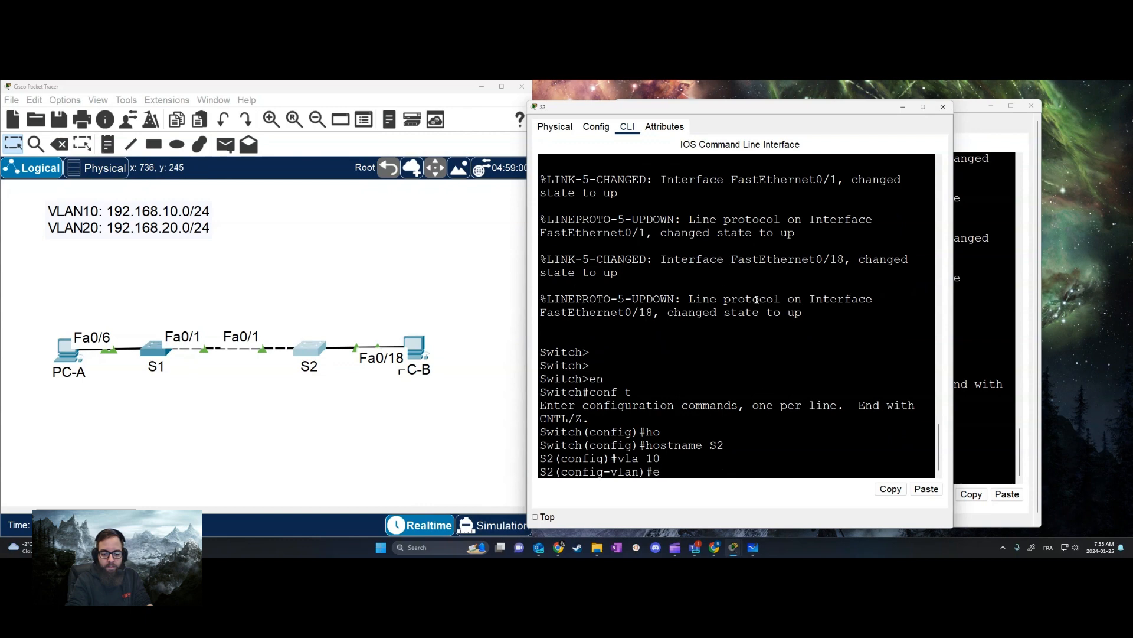
{"action": "type", "text": "xit"}
{"action": "key", "text": "Return"}
{"action": "type", "text": "vla 20"}
{"action": "key", "text": "Return"}
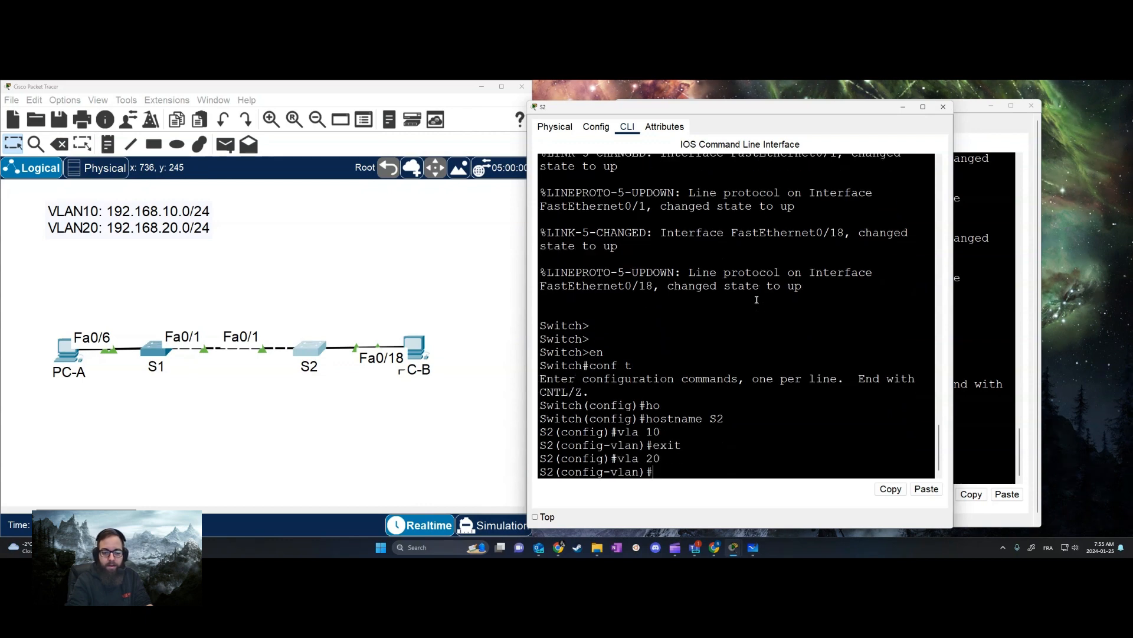
{"action": "type", "text": "exit"}
{"action": "key", "text": "Return"}
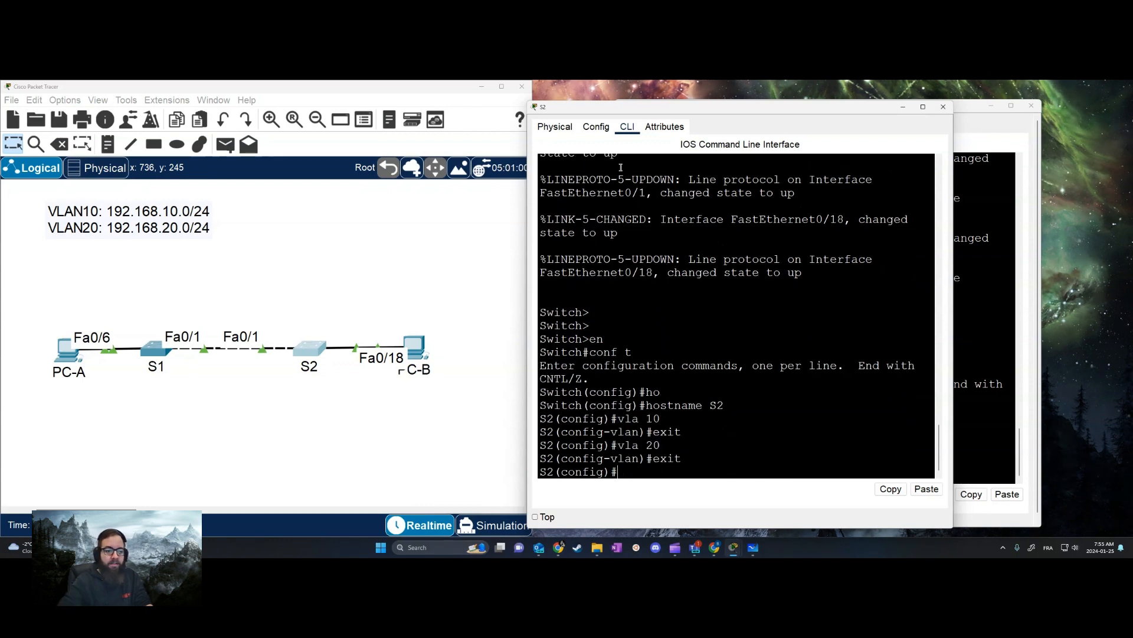
Move S2's window off the topology and place a note reading "VL10" below PC-A
{"action": "left_click_drag", "start_coordinate": [667, 107], "coordinate": [760, 110]}
{"action": "left_click", "coordinate": [62, 373]}
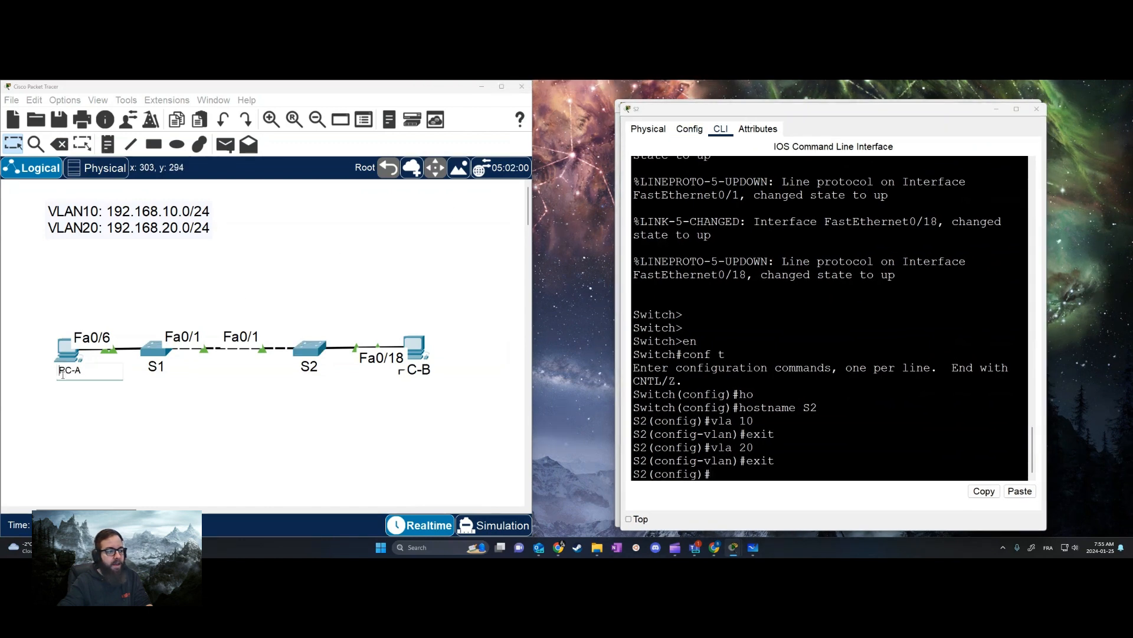
{"action": "left_click", "coordinate": [107, 144]}
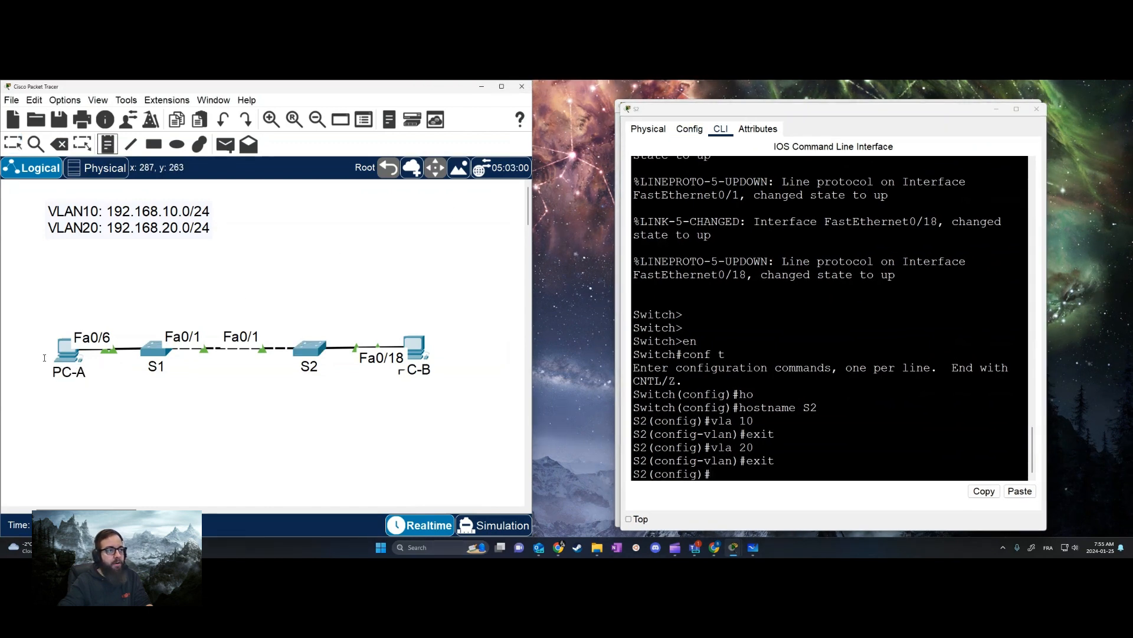
{"action": "left_click", "coordinate": [45, 389]}
{"action": "type", "text": "VL"}
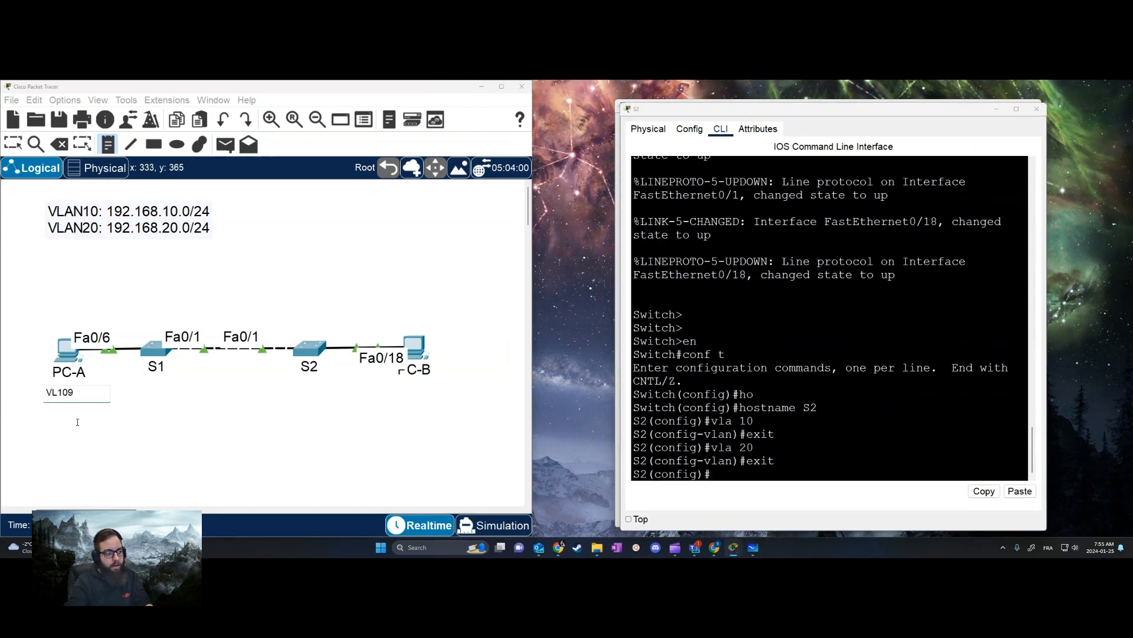
{"action": "type", "text": "109"}
{"action": "key", "text": "BackSpace"}
{"action": "key", "text": "Return"}
{"action": "left_click", "coordinate": [149, 405]}
{"action": "left_click", "coordinate": [62, 395]}
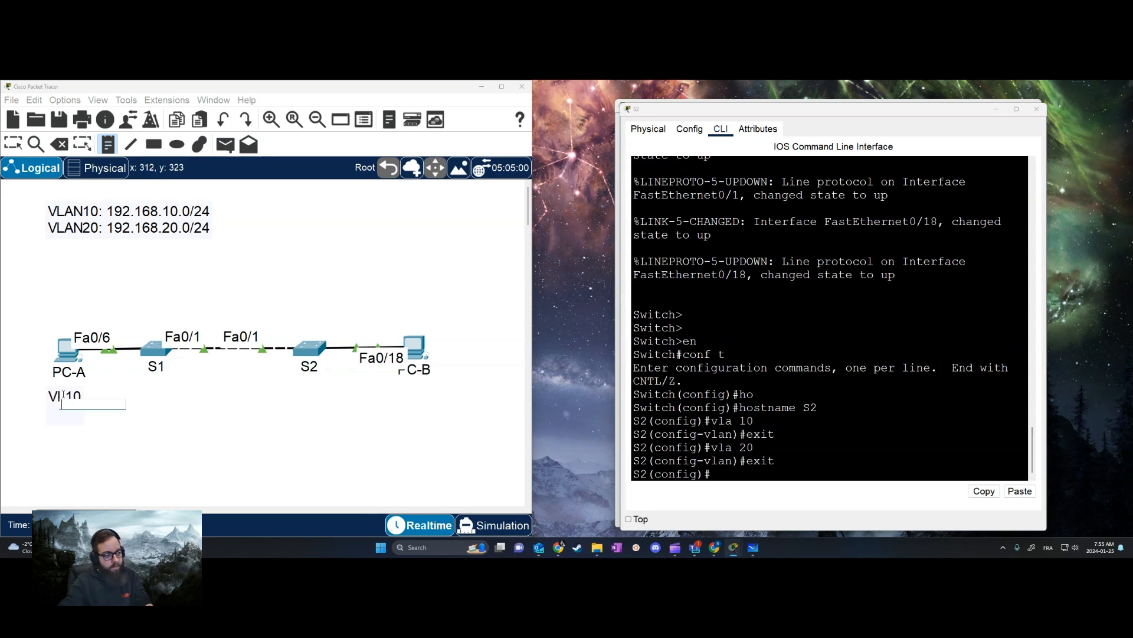
{"action": "type", "text": "/"}
{"action": "key", "text": "Escape"}
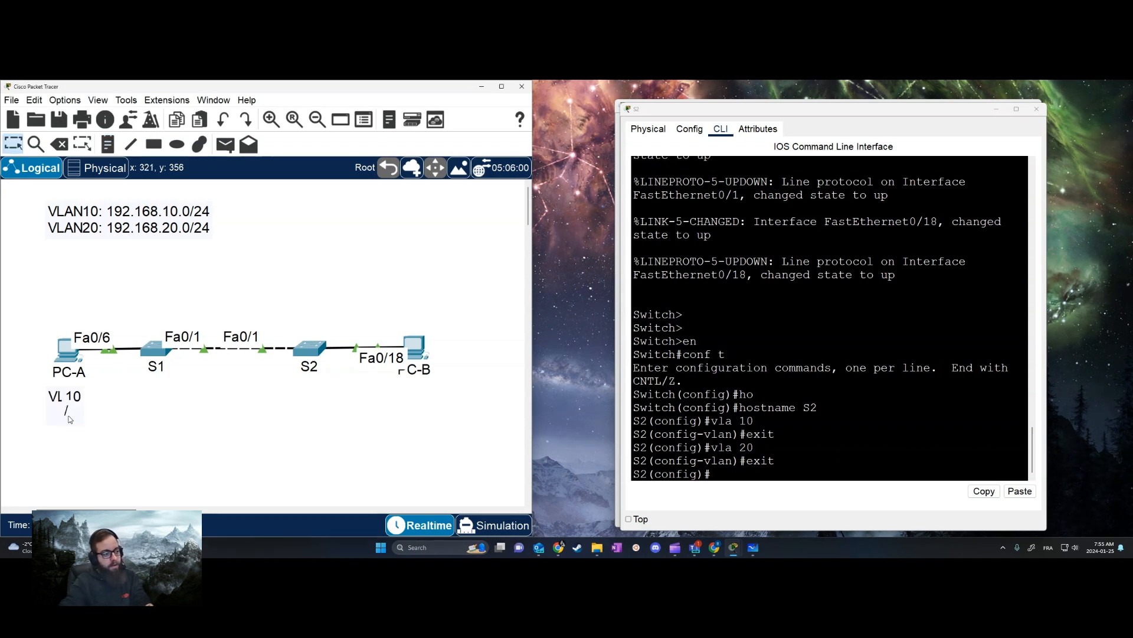
{"action": "double_click", "coordinate": [66, 412]}
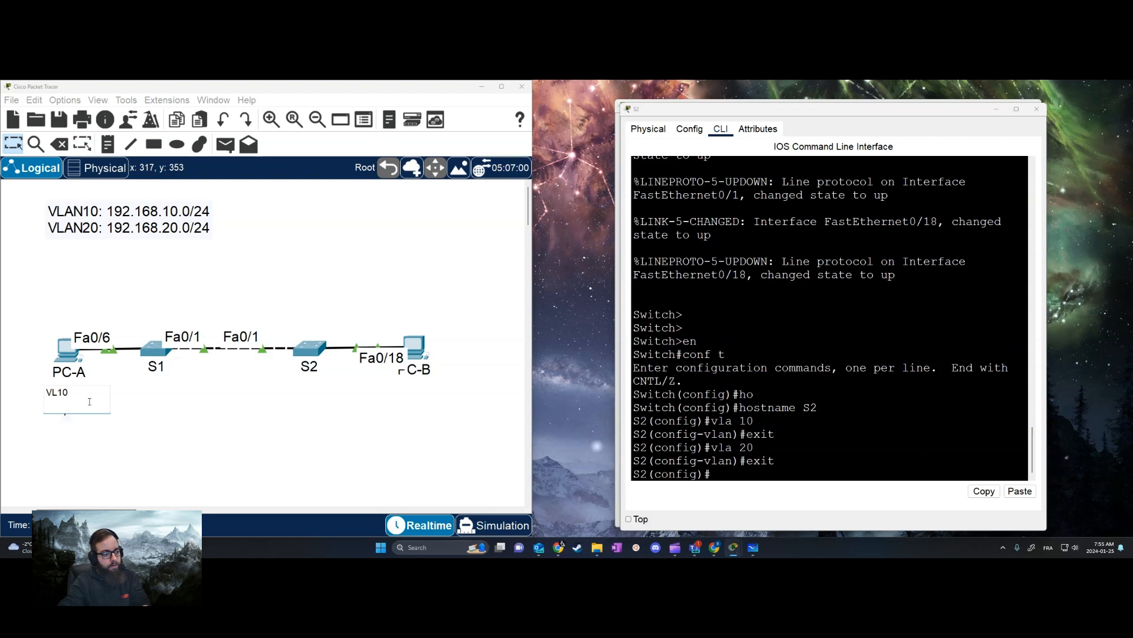
{"action": "key", "text": "BackSpace"}
{"action": "left_click", "coordinate": [113, 466]}
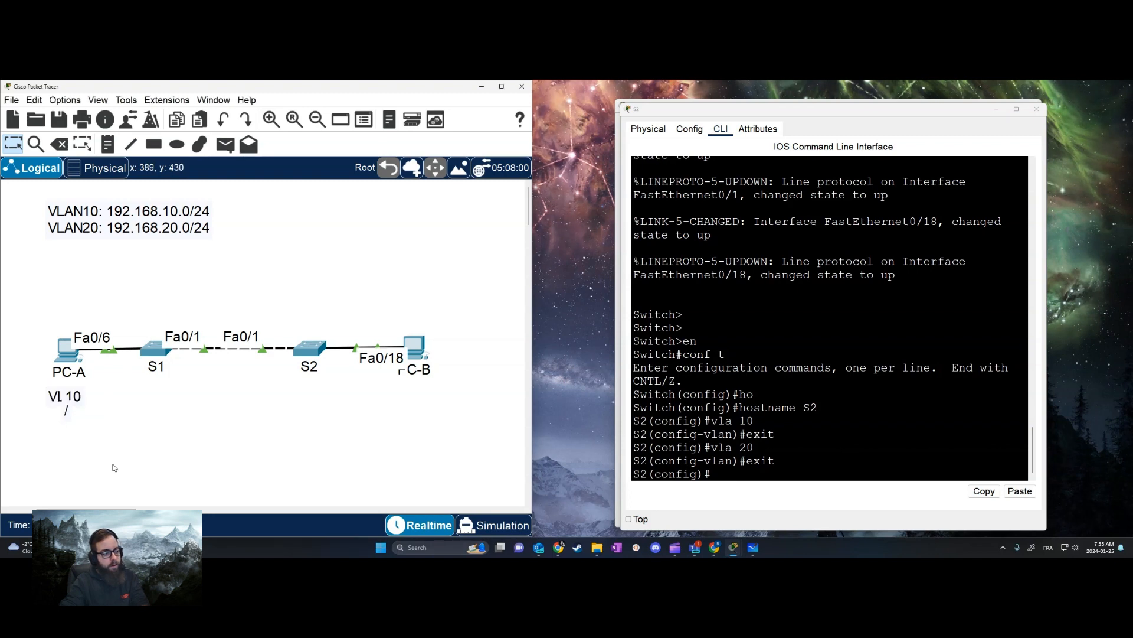
{"action": "double_click", "coordinate": [67, 414]}
{"action": "left_click", "coordinate": [91, 429]}
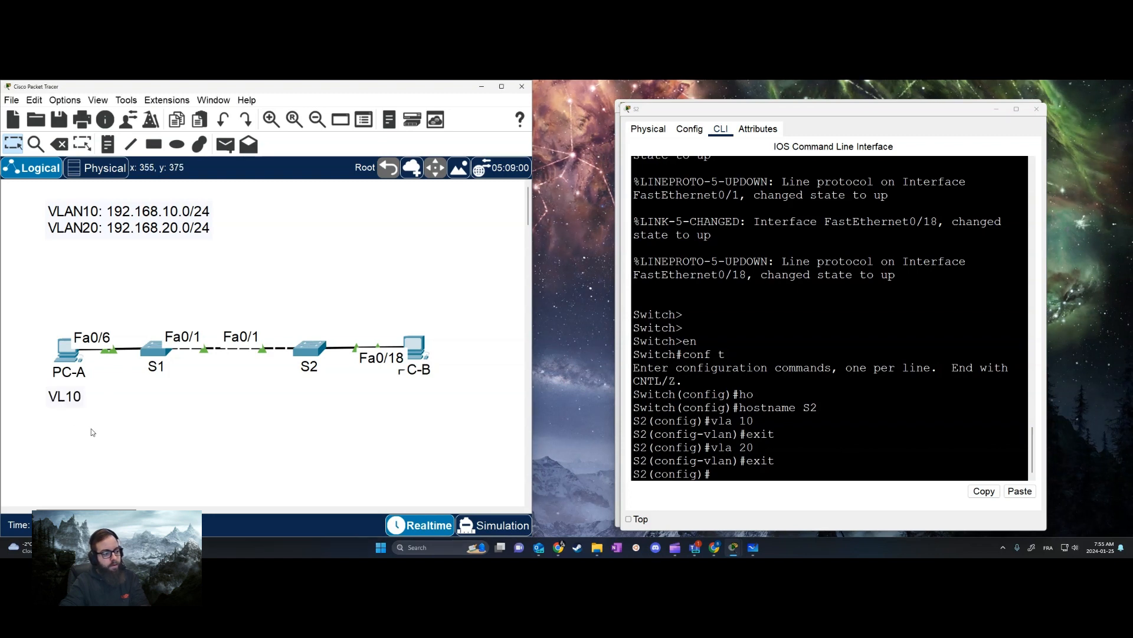
Duplicate the VL10 note, place the copy below PC-B, and change its text to VL20
{"action": "left_click_drag", "start_coordinate": [58, 402], "coordinate": [423, 402]}
{"action": "key", "text": "ctrl+c"}
{"action": "left_click", "coordinate": [122, 422]}
{"action": "key", "text": "ctrl+v"}
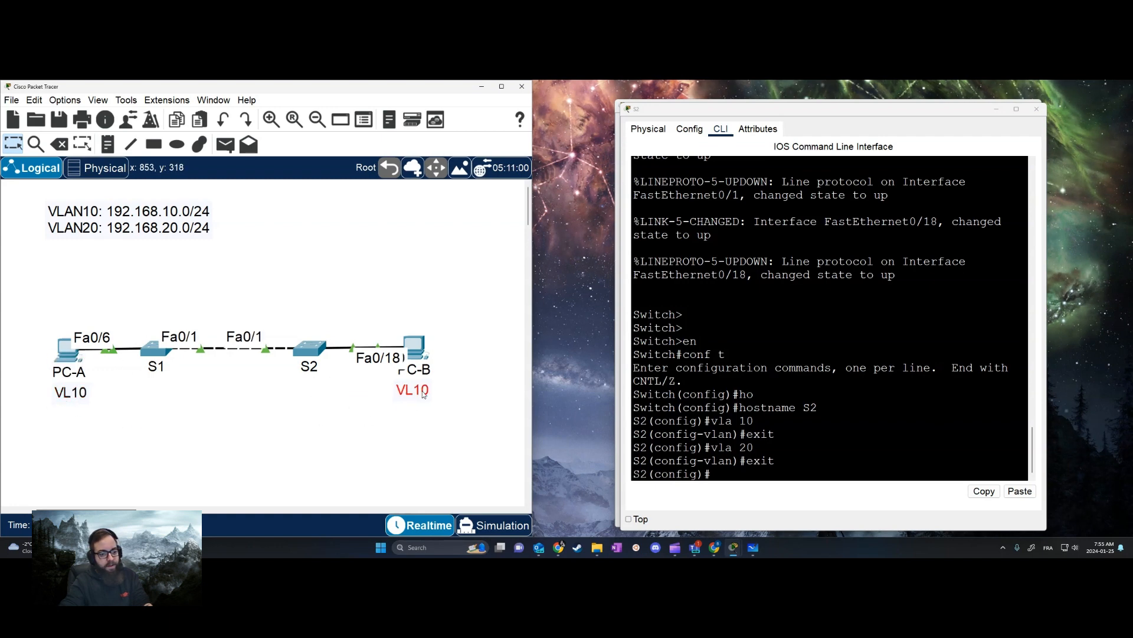
{"action": "double_click", "coordinate": [415, 391]}
{"action": "type", "text": "2"}
{"action": "left_click", "coordinate": [413, 419]}
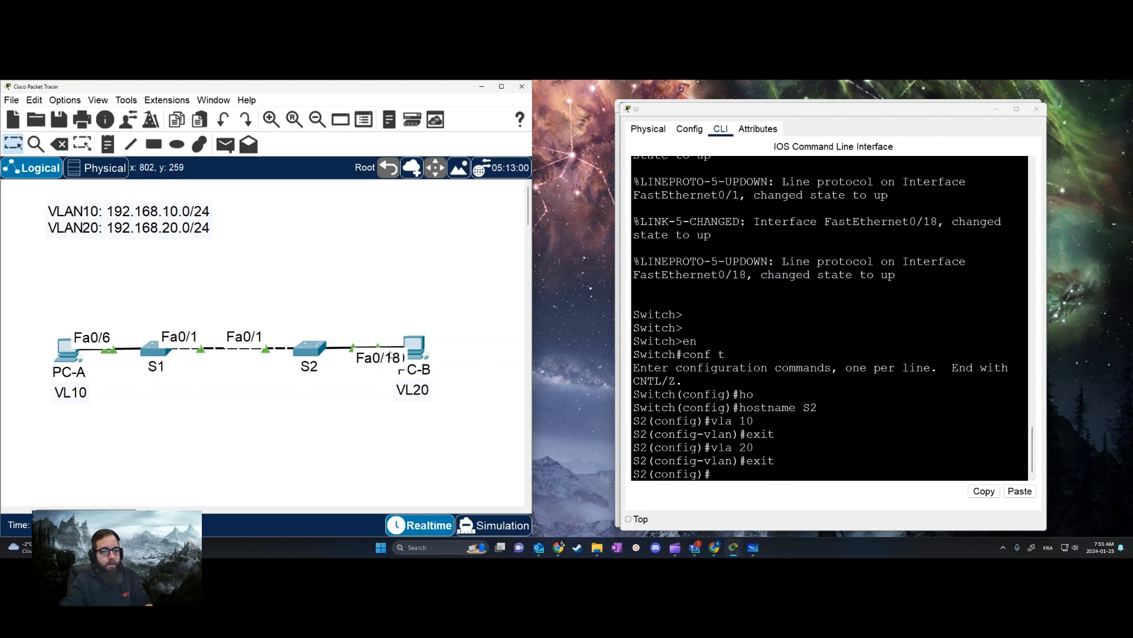
In S2's command line, enter interface f0/18 and set its switchport mode to access
{"action": "left_click", "coordinate": [794, 372]}
{"action": "key", "text": "Return"}
{"action": "key", "text": "Return"}
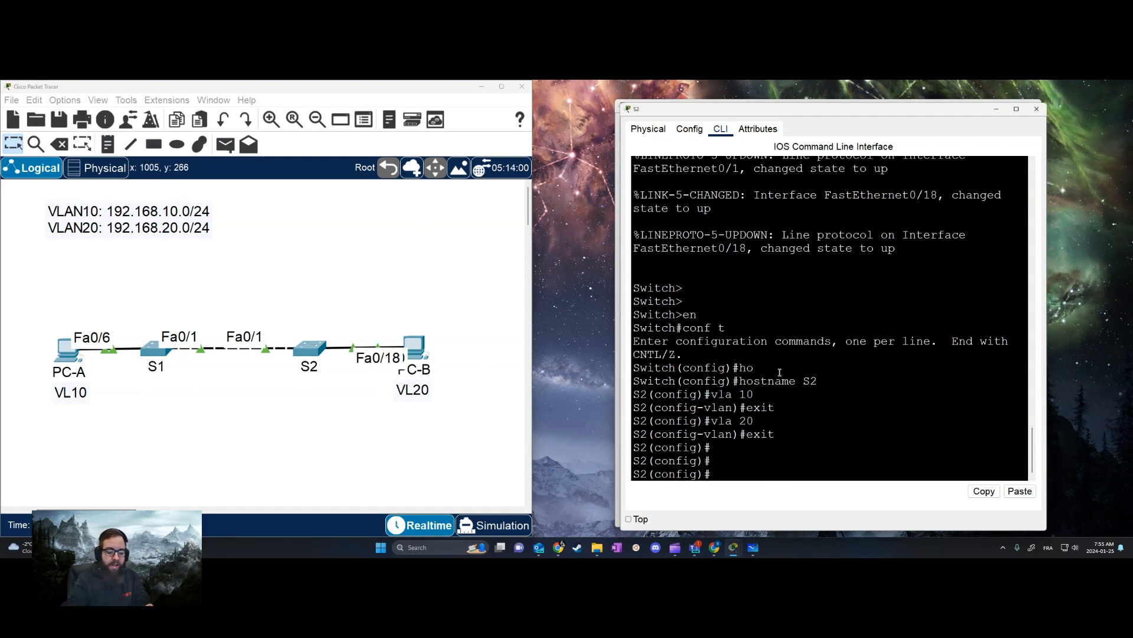
{"action": "type", "text": "int f0"}
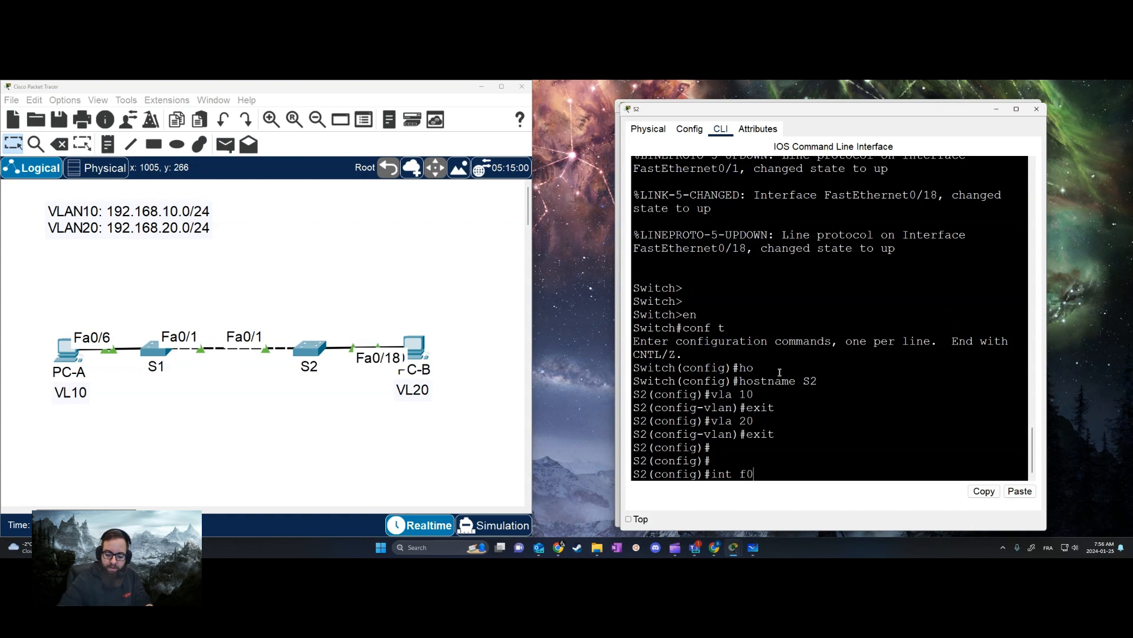
{"action": "type", "text": "/18"}
{"action": "key", "text": "Return"}
{"action": "type", "text": "sw"}
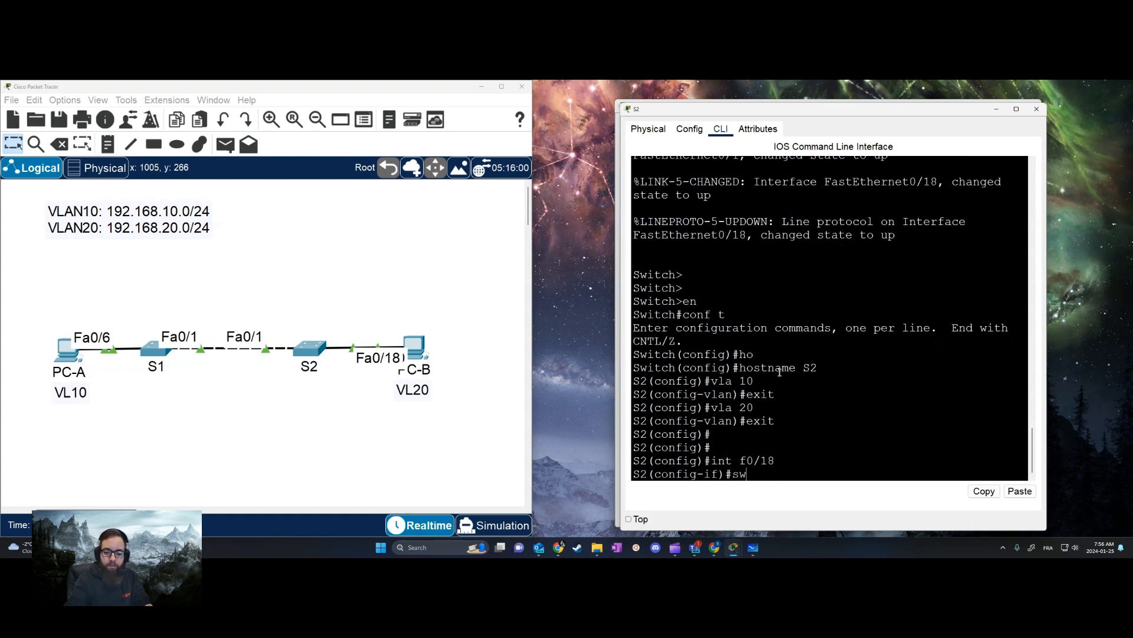
{"action": "key", "text": "Tab"}
{"action": "type", "text": "mo"}
{"action": "key", "text": "Tab"}
{"action": "type", "text": "acc"}
{"action": "key", "text": "Tab"}
{"action": "key", "text": "Return"}
Assign S2's f0/18 access port to VLAN 20
{"action": "type", "text": "sw"}
{"action": "key", "text": "Tab"}
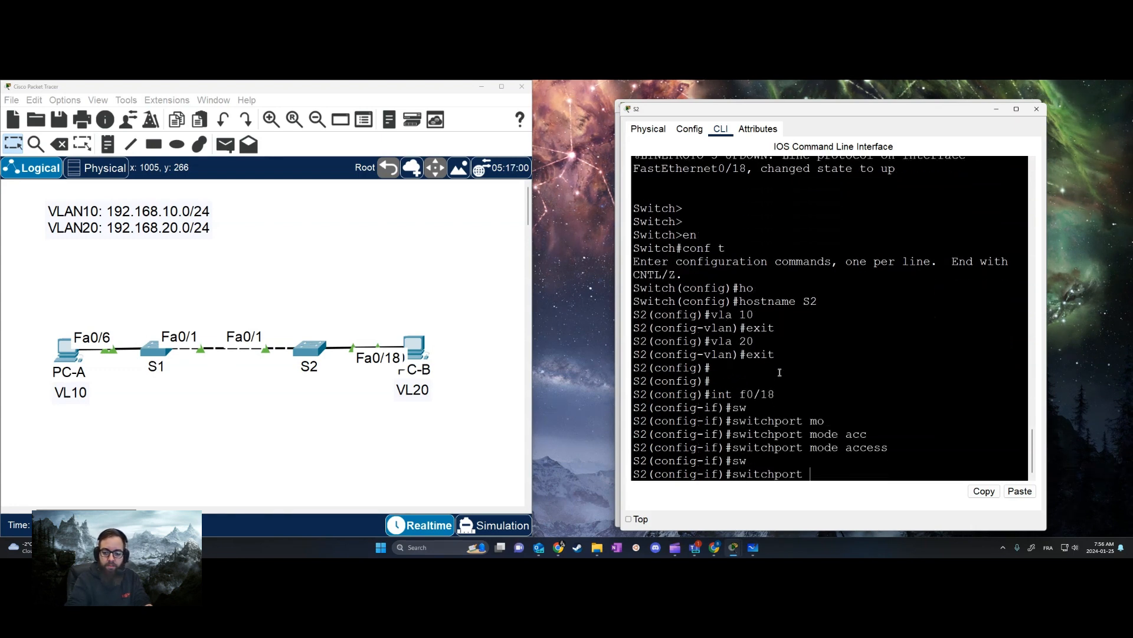
{"action": "type", "text": "acc"}
{"action": "key", "text": "Tab"}
{"action": "type", "text": "vl 20"}
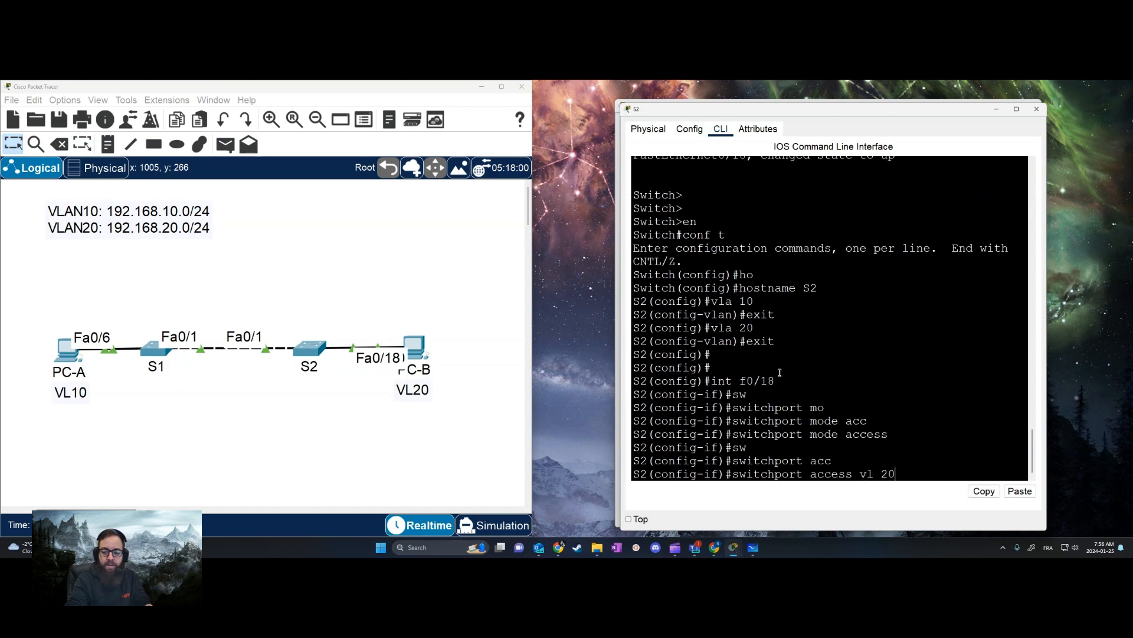
{"action": "key", "text": "Return"}
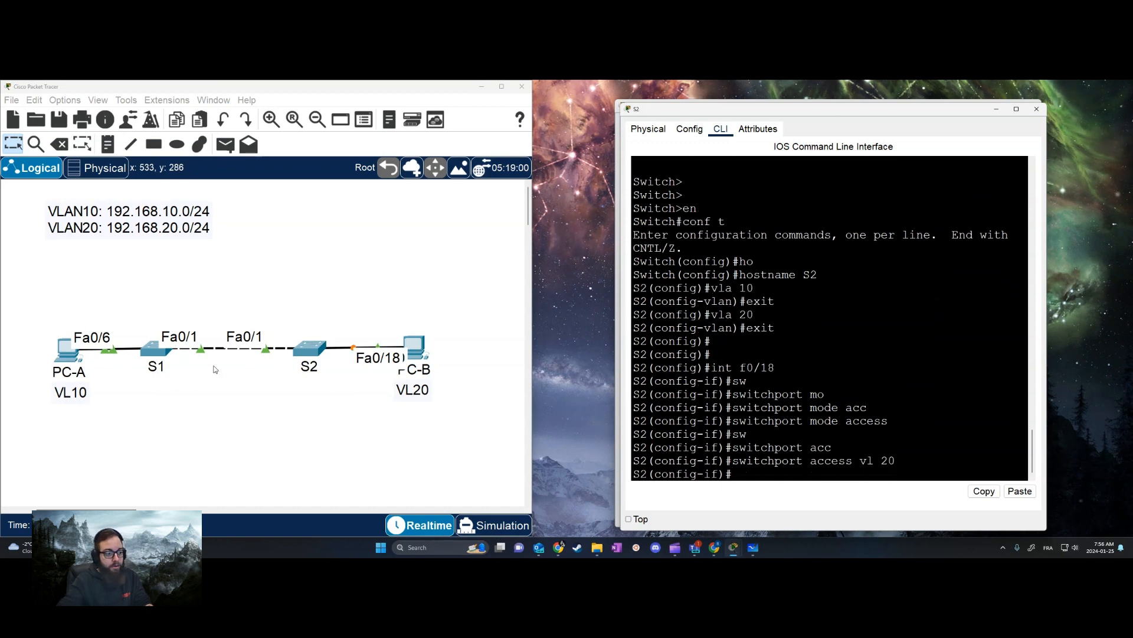
Enter interface f0/1 on S2 and set its switchport mode to trunk
{"action": "type", "text": "int f"}
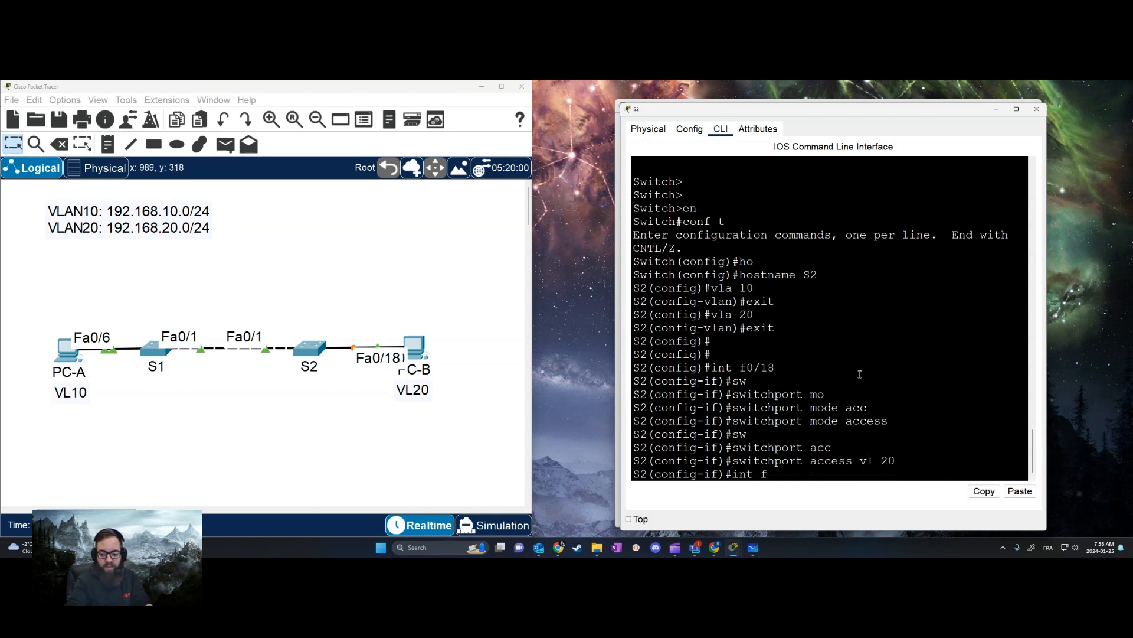
{"action": "type", "text": "0/1"}
{"action": "key", "text": "Return"}
{"action": "type", "text": "sw"}
{"action": "key", "text": "Tab"}
{"action": "type", "text": "mo"}
{"action": "key", "text": "Tab"}
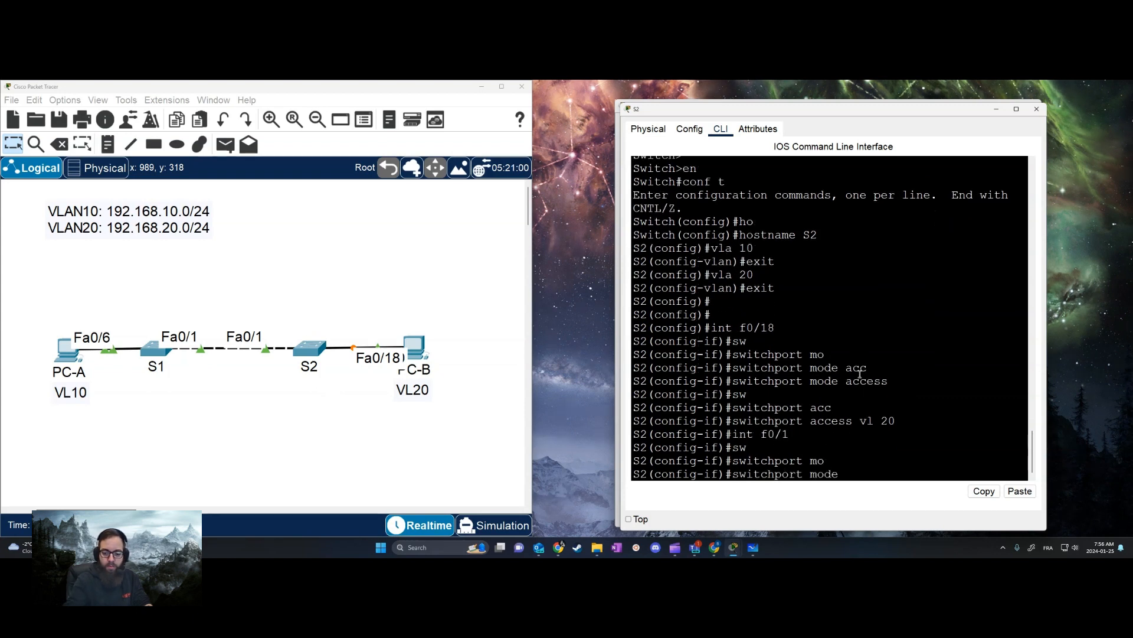
{"action": "type", "text": "tr"}
{"action": "key", "text": "Tab"}
{"action": "key", "text": "Return"}
Allow VLANs 10 and 20 on S2's f0/1 trunk
{"action": "type", "text": "s"}
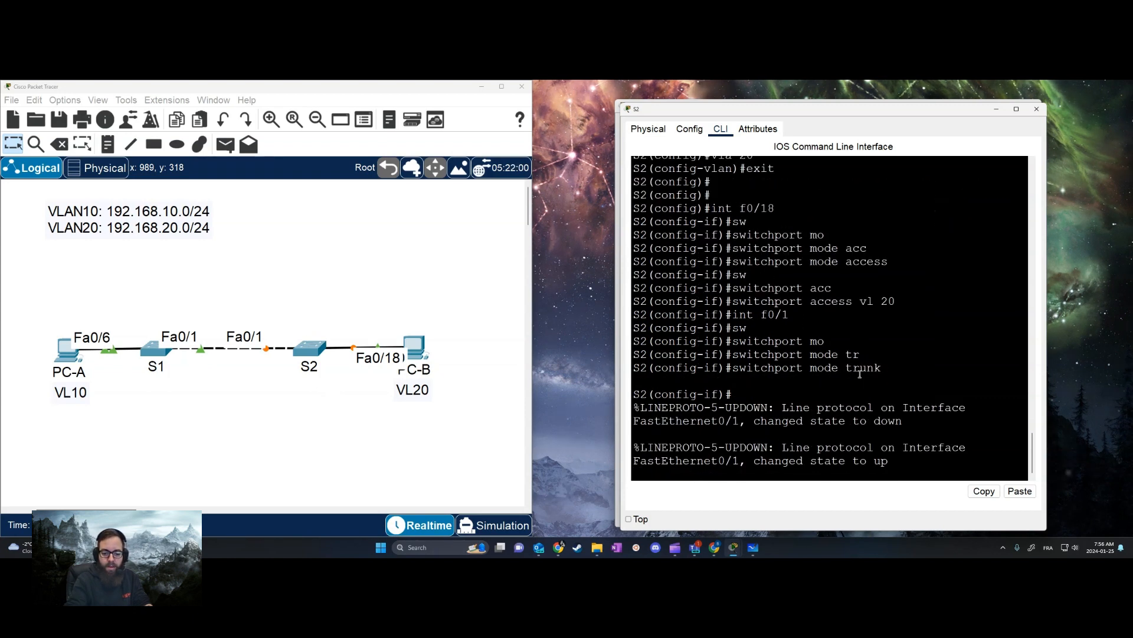
{"action": "type", "text": "qw"}
{"action": "key", "text": "Tab"}
{"action": "type", "text": "tr"}
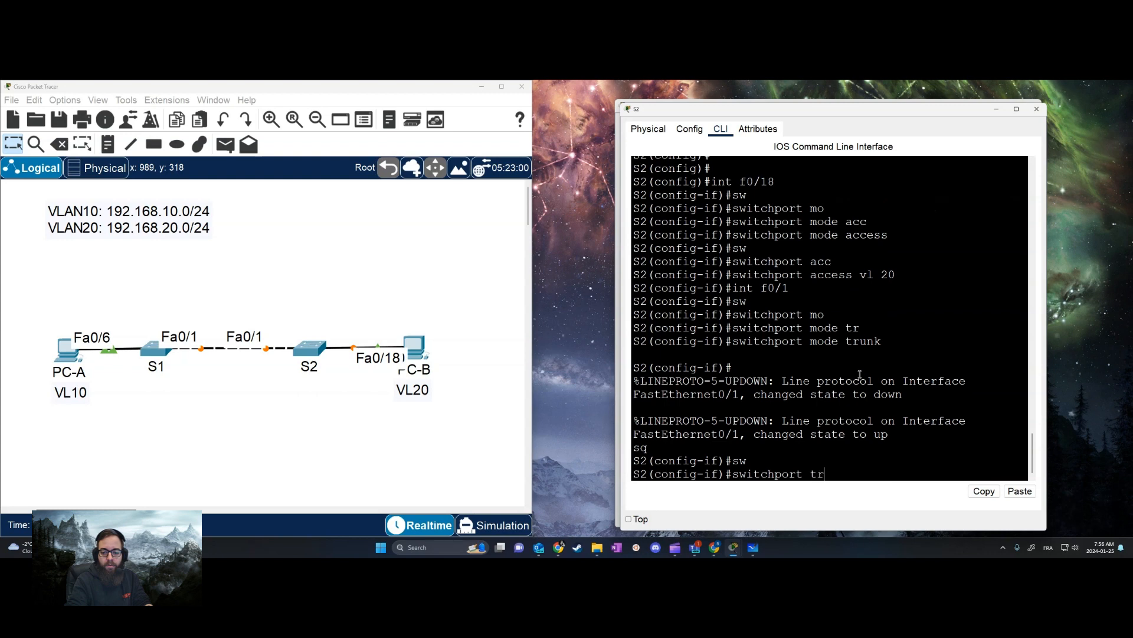
{"action": "key", "text": "Tab"}
{"action": "type", "text": "all"}
{"action": "key", "text": "Tab"}
{"action": "type", "text": "vl"}
{"action": "key", "text": "Tab"}
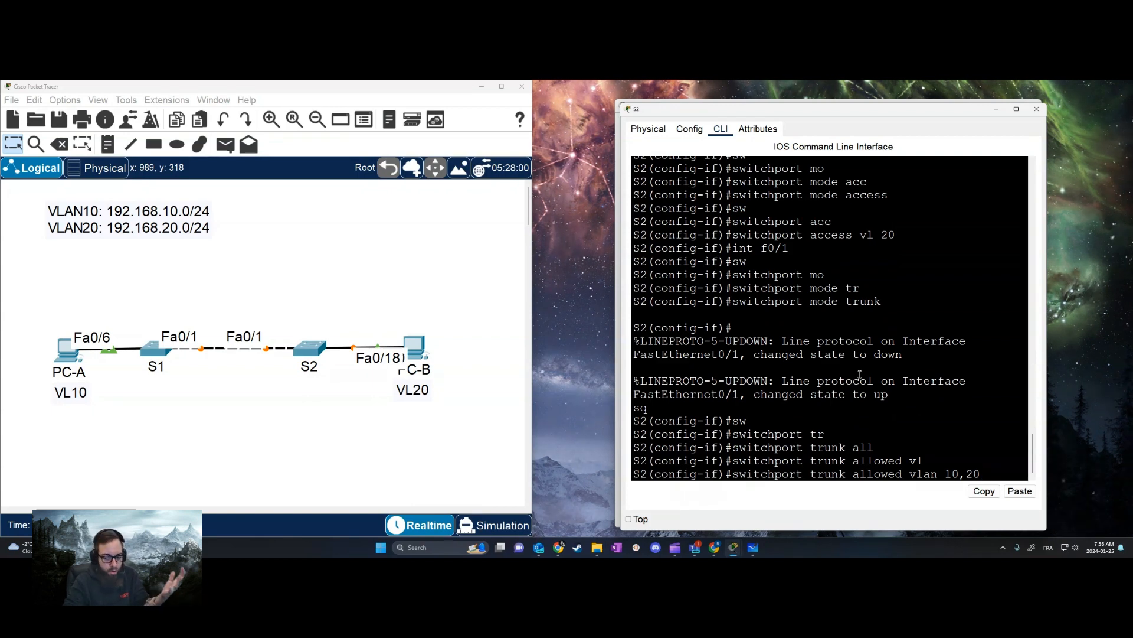
{"action": "key", "text": "Return"}
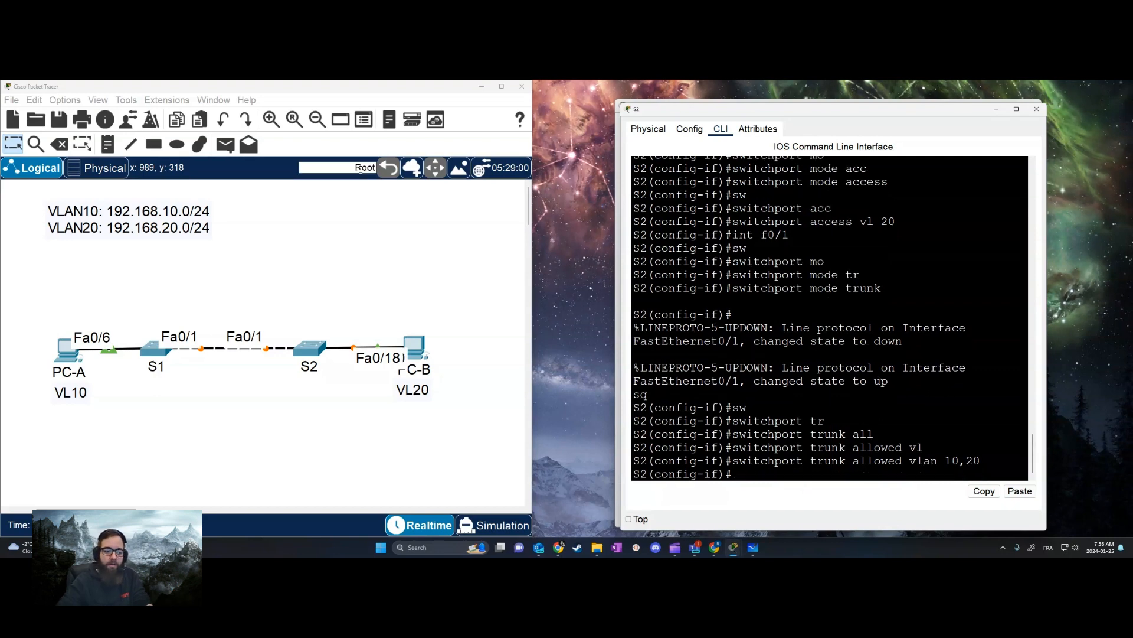
Switch to S1's command line and leave VLAN configuration to return to global configuration mode
{"action": "left_click", "coordinate": [155, 352]}
{"action": "key", "text": "Return"}
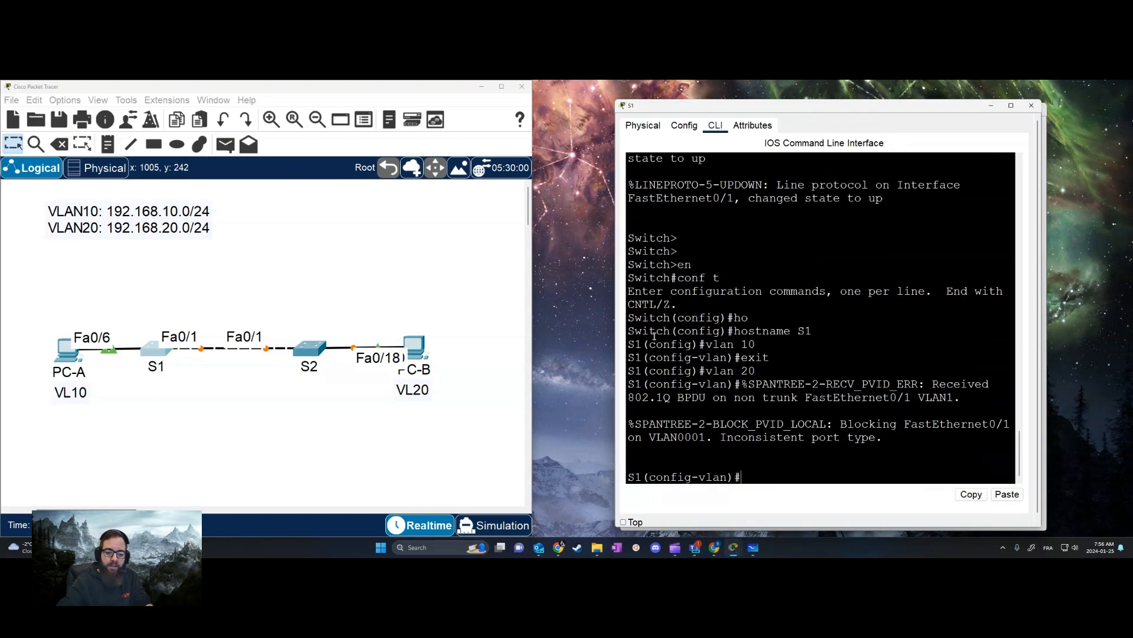
{"action": "key", "text": "Return"}
{"action": "type", "text": "exit"}
{"action": "key", "text": "Return"}
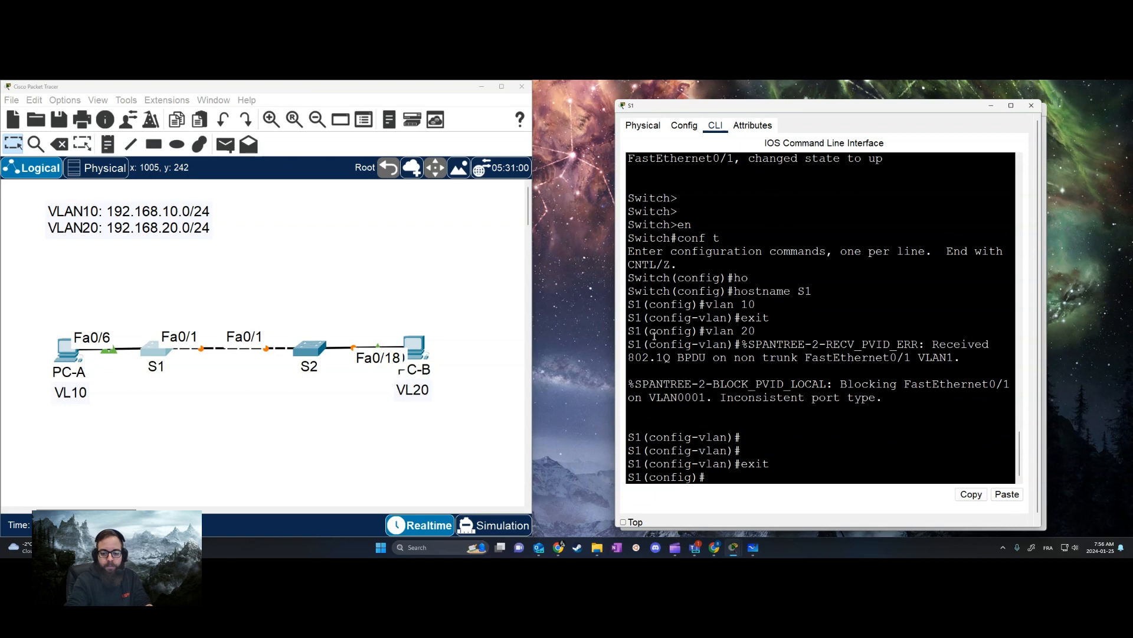
Enter interface f0/6 on S1 and set its switchport mode to access
{"action": "type", "text": "int f0/6"}
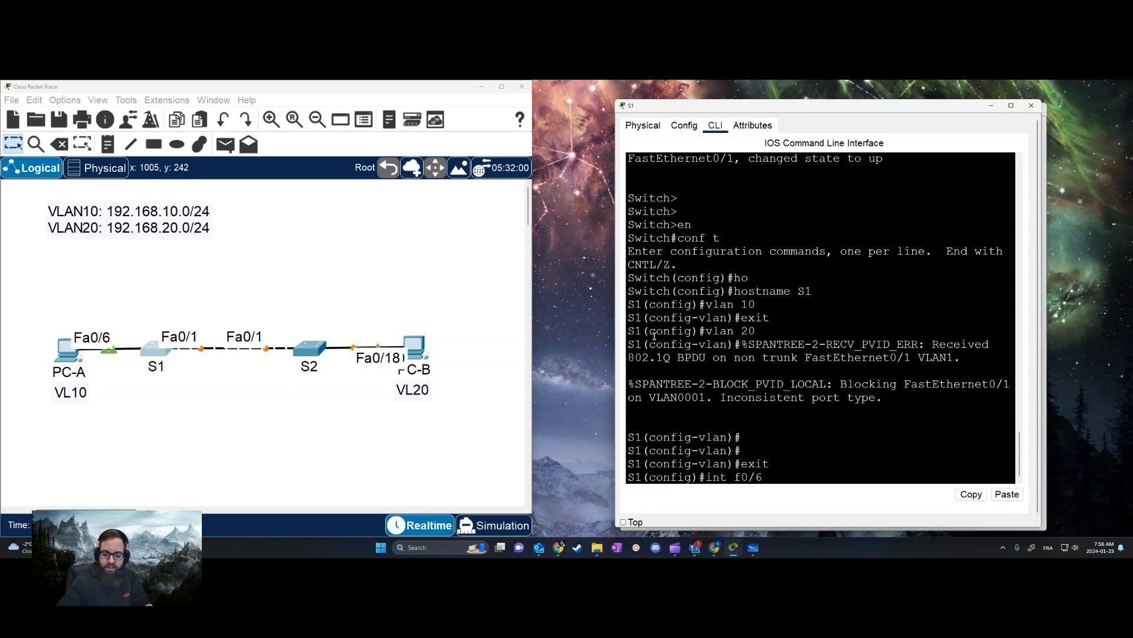
{"action": "key", "text": "Return"}
{"action": "type", "text": "sw"}
{"action": "key", "text": "Tab"}
{"action": "type", "text": "mo"}
{"action": "key", "text": "Tab"}
{"action": "type", "text": "acc"}
Assign S1's f0/6 access port to VLAN 10 and exit interface configuration
{"action": "key", "text": "Tab"}
{"action": "key", "text": "Return"}
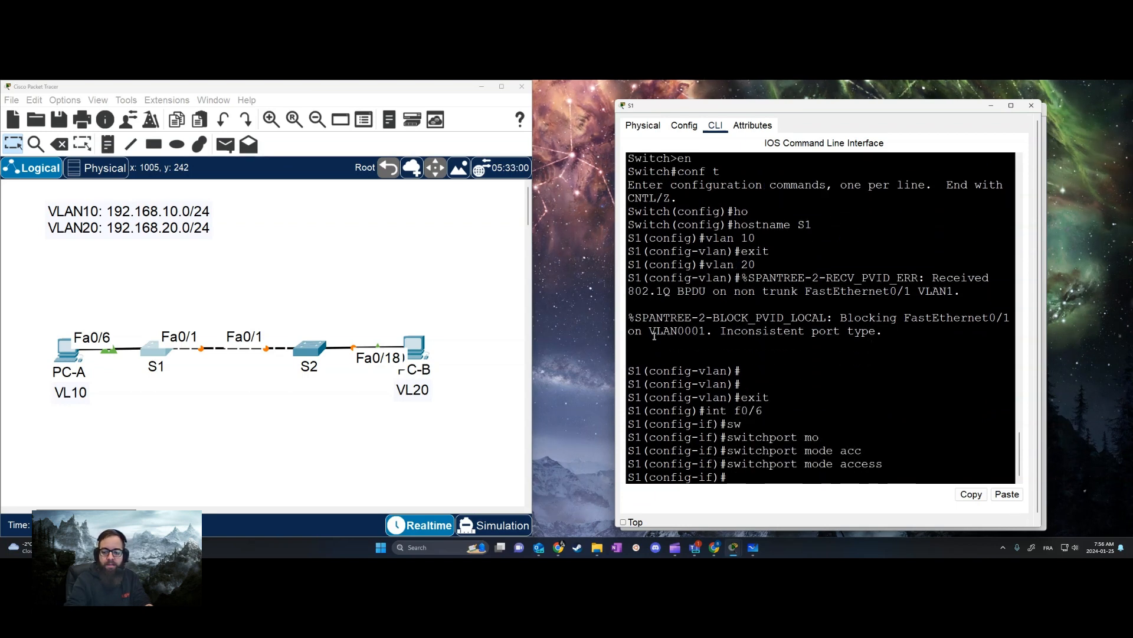
{"action": "type", "text": "sw"}
{"action": "key", "text": "Tab"}
{"action": "type", "text": "acc"}
{"action": "key", "text": "Tab"}
{"action": "type", "text": "vl"}
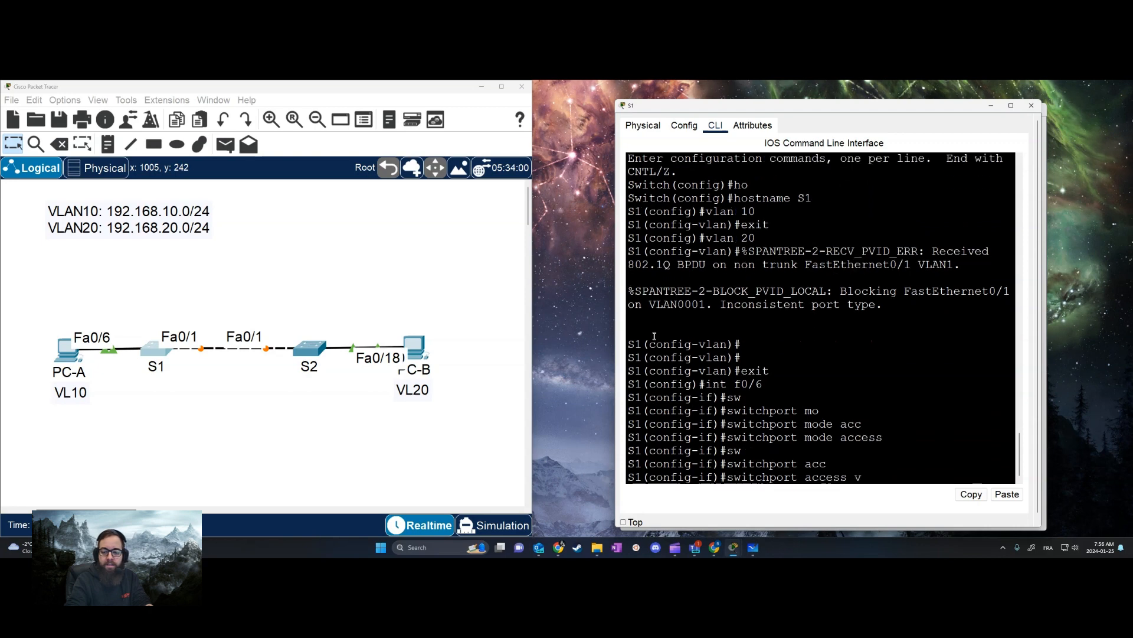
{"action": "key", "text": "Tab"}
{"action": "type", "text": "10"}
{"action": "key", "text": "Return"}
{"action": "type", "text": "exi"}
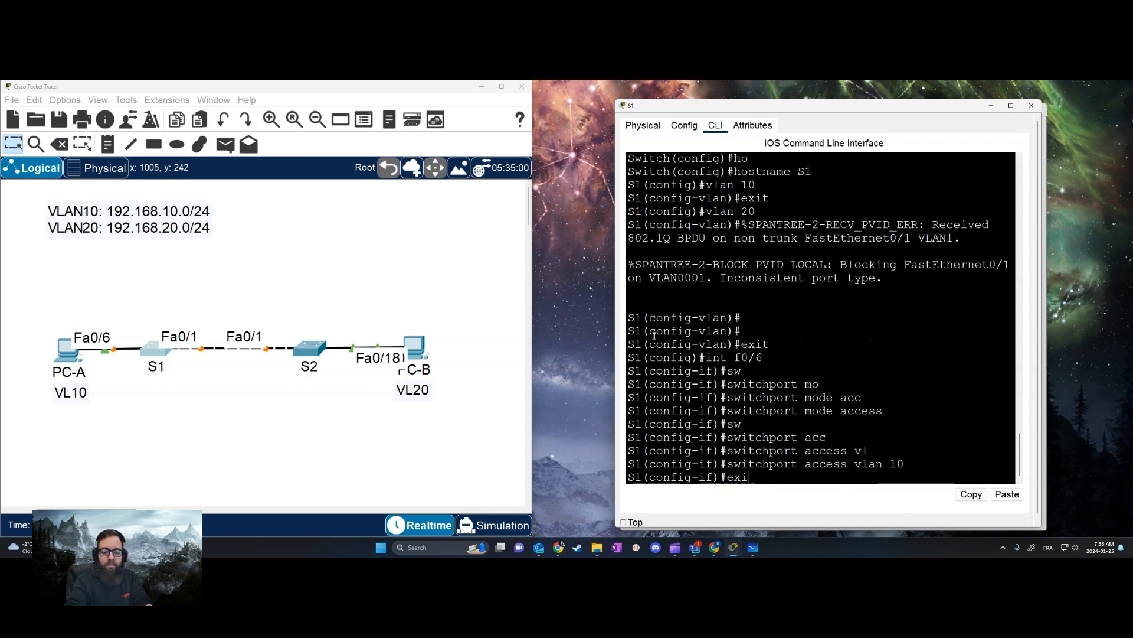
{"action": "type", "text": "t"}
{"action": "key", "text": "Return"}
Enter interface f0/1 on S1 and set its switchport mode to trunk
{"action": "type", "text": "int f0/1"}
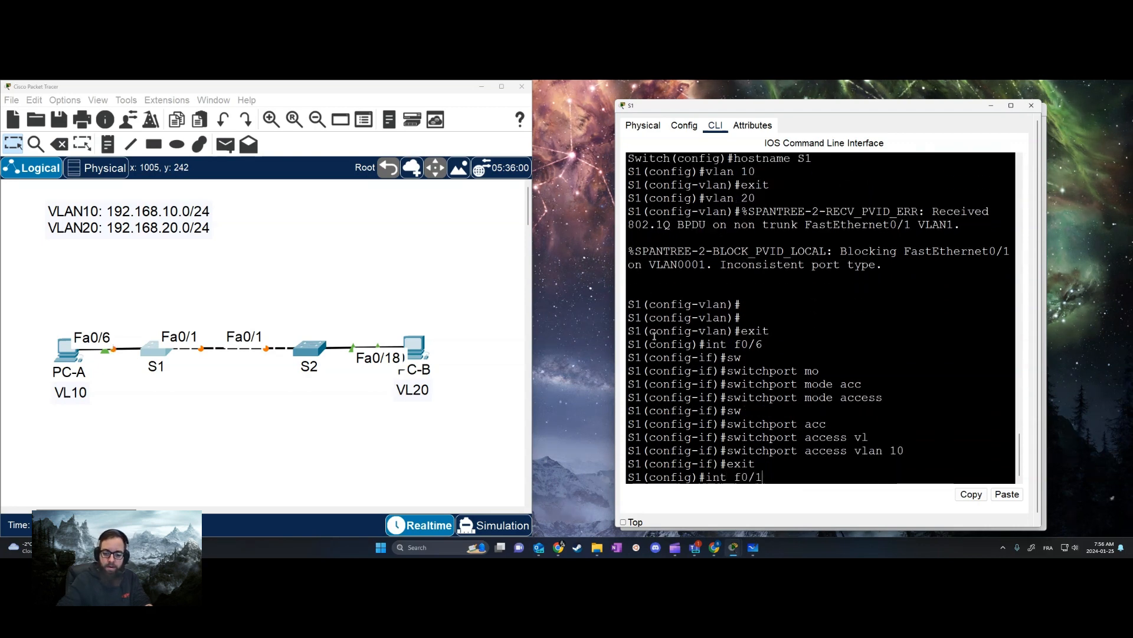
{"action": "key", "text": "Return"}
{"action": "type", "text": "sw"}
{"action": "key", "text": "Tab"}
{"action": "type", "text": "mo"}
{"action": "key", "text": "Tab"}
{"action": "type", "text": "tr"}
{"action": "key", "text": "Tab"}
{"action": "key", "text": "Return"}
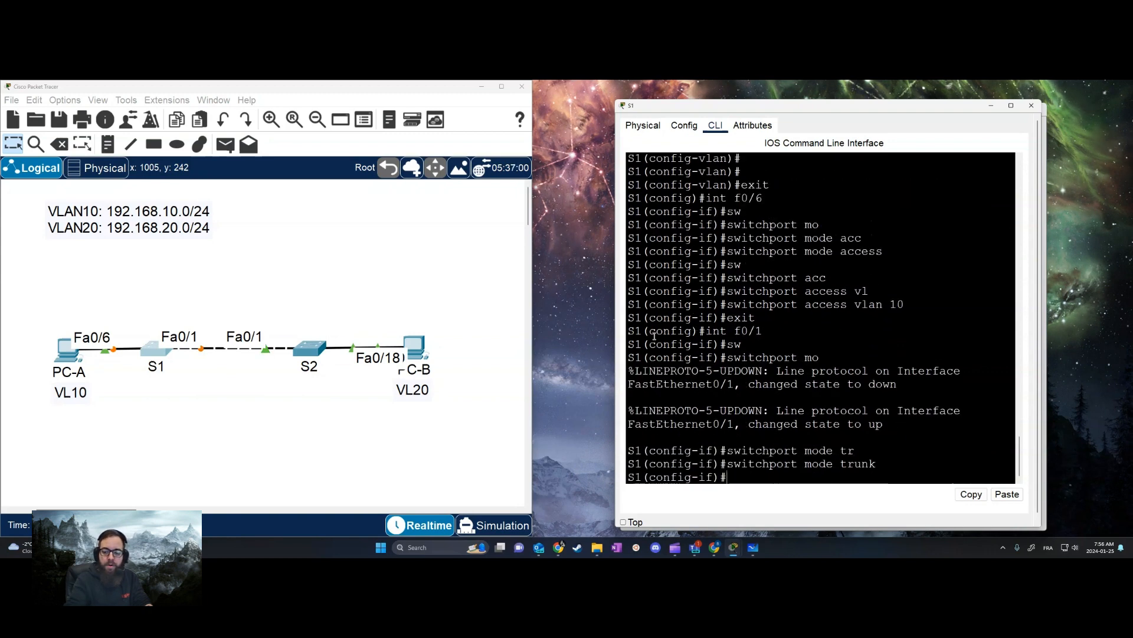
Allow VLANs 10 and 20 on S1's f0/1 trunk
{"action": "type", "text": "sw"}
{"action": "key", "text": "Tab"}
{"action": "type", "text": "tr"}
{"action": "key", "text": "Tab"}
{"action": "type", "text": "all"}
{"action": "key", "text": "Tab"}
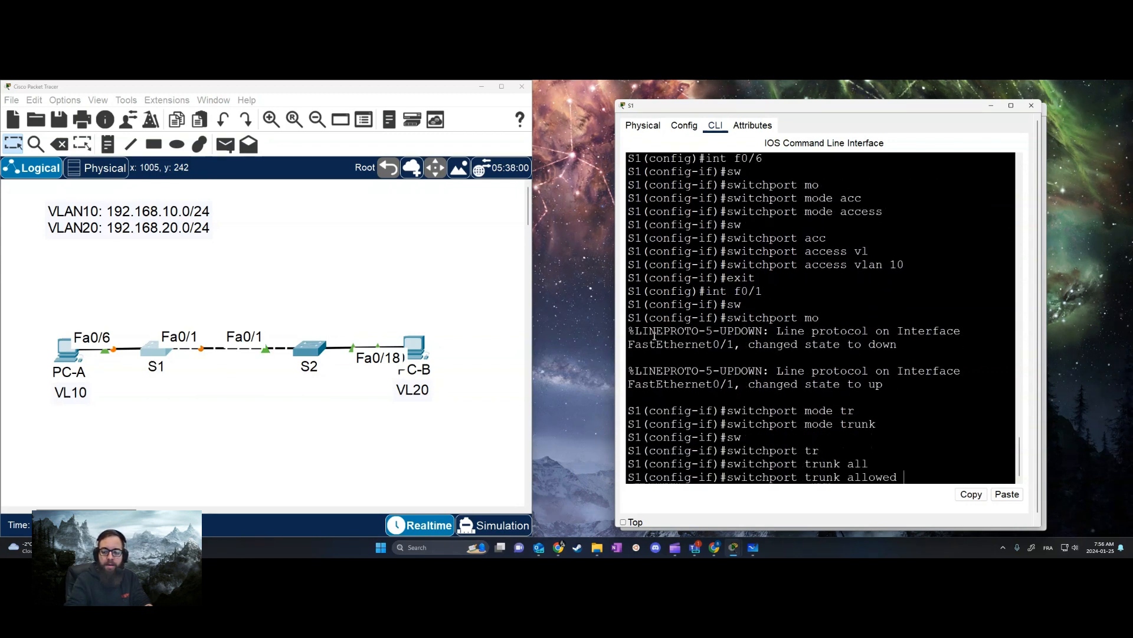
{"action": "type", "text": "vl"}
{"action": "key", "text": "Tab"}
{"action": "type", "text": "1"}
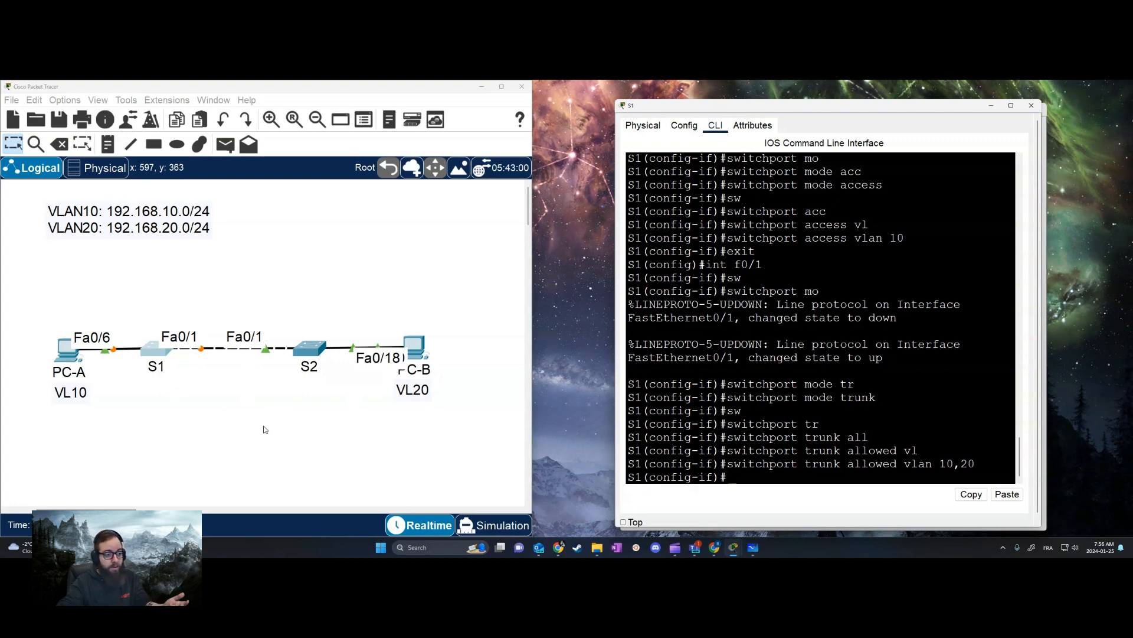
{"action": "left_click", "coordinate": [337, 456]}
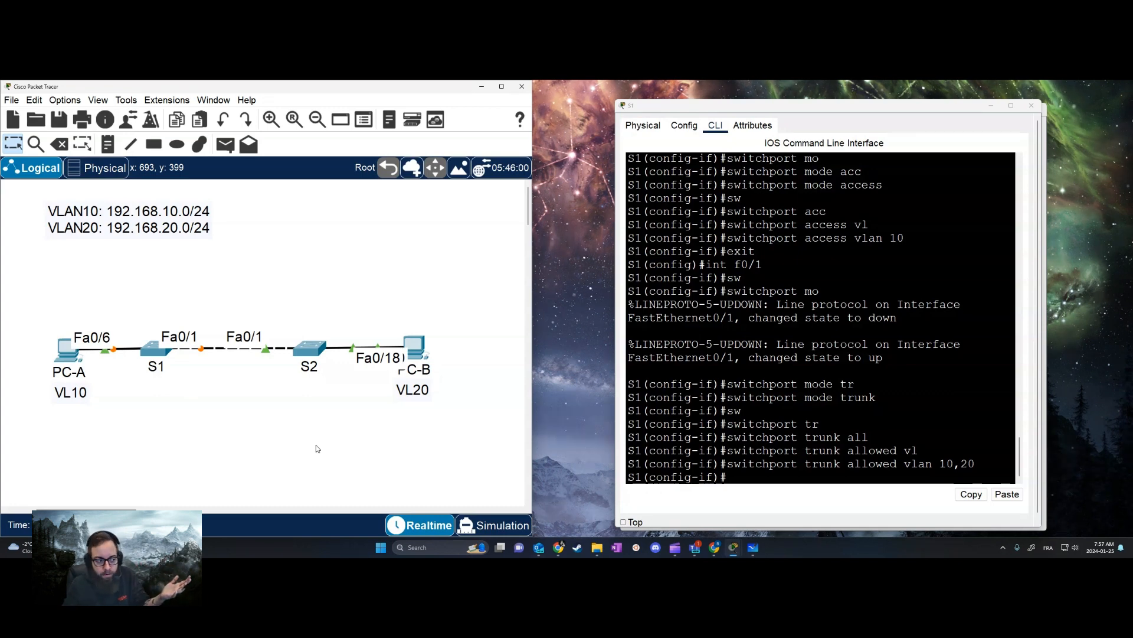
{"action": "left_click", "coordinate": [66, 350]}
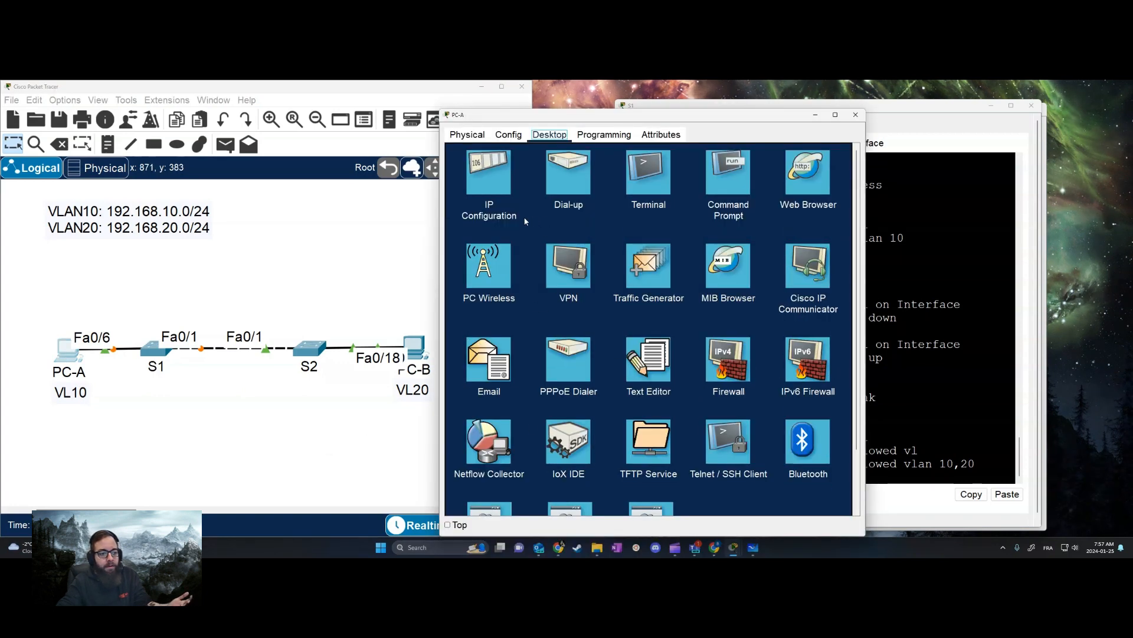
{"action": "left_click", "coordinate": [224, 441]}
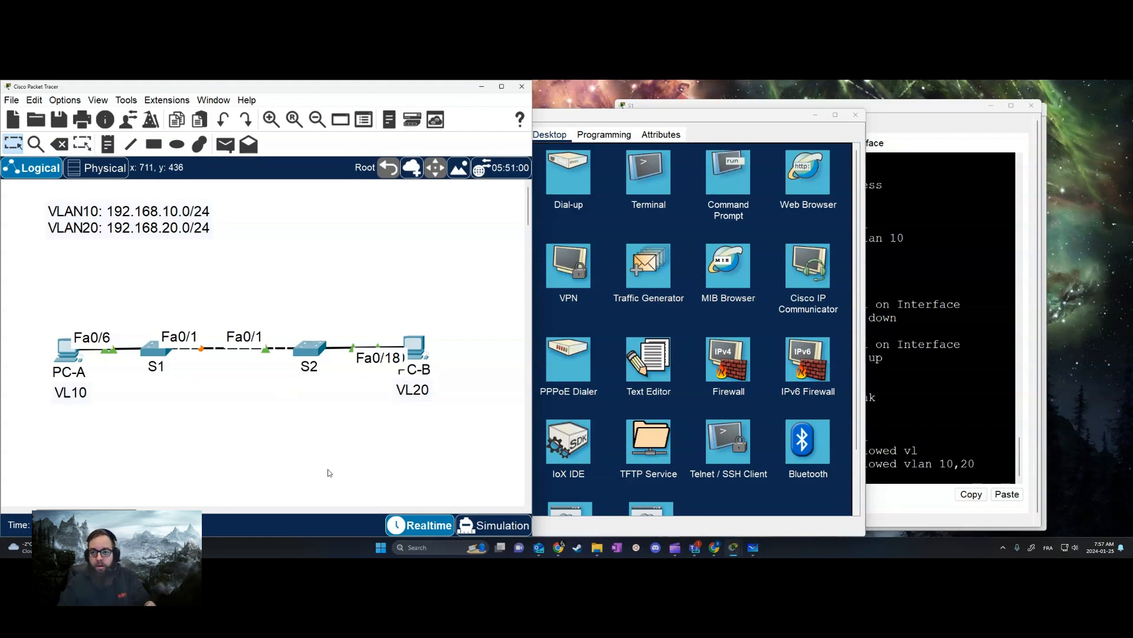
{"action": "left_click", "coordinate": [855, 115]}
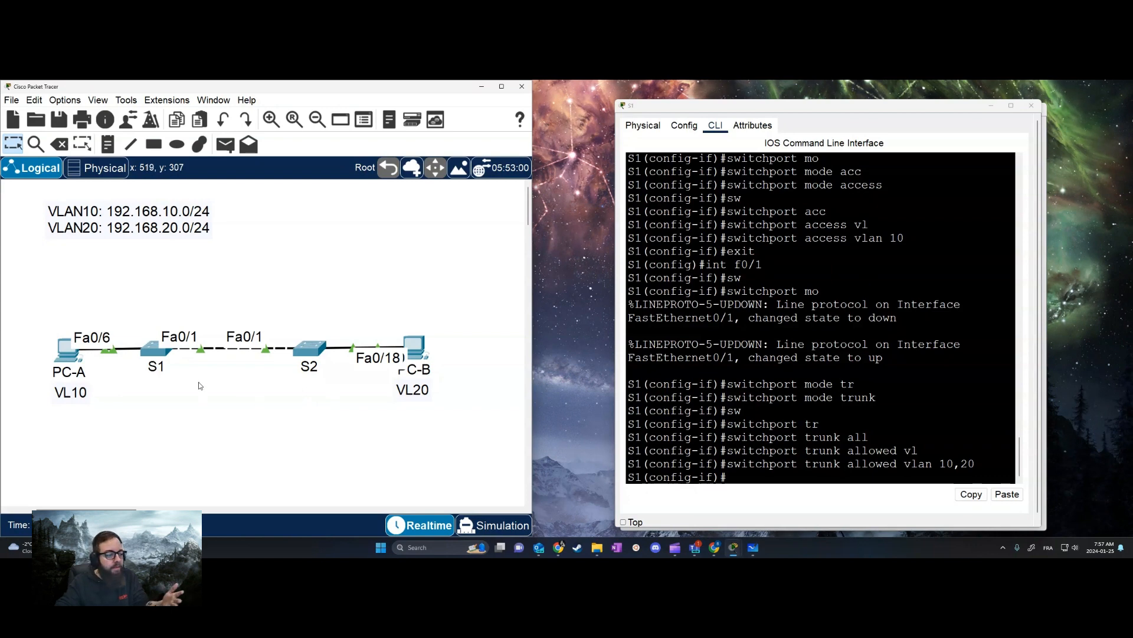
{"action": "left_click", "coordinate": [160, 356]}
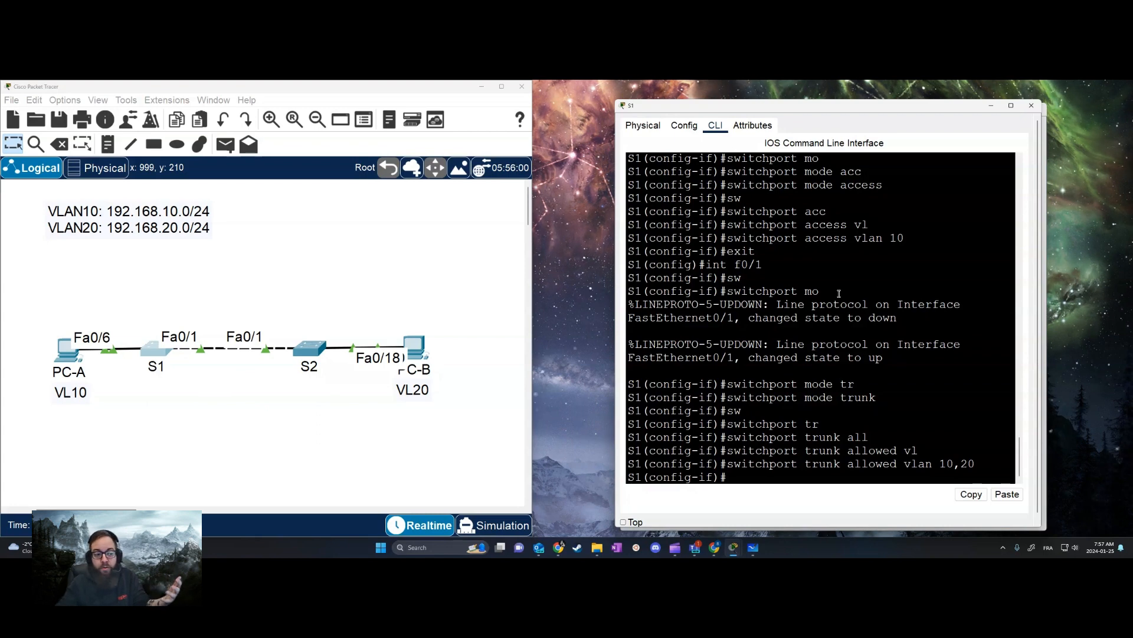
{"action": "left_click", "coordinate": [189, 407]}
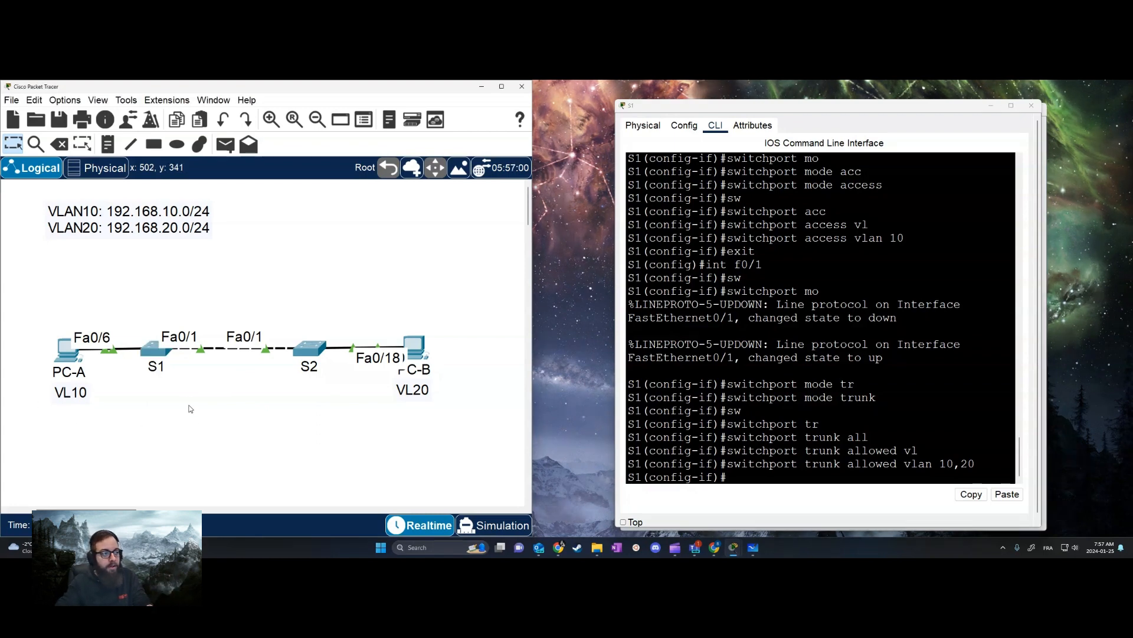
Add a note reading "INT VL10: 192.168.10.1" and "INT VL20: 192.168.20.1" and place it above switch S1
{"action": "left_click", "coordinate": [107, 145]}
{"action": "left_click", "coordinate": [134, 383]}
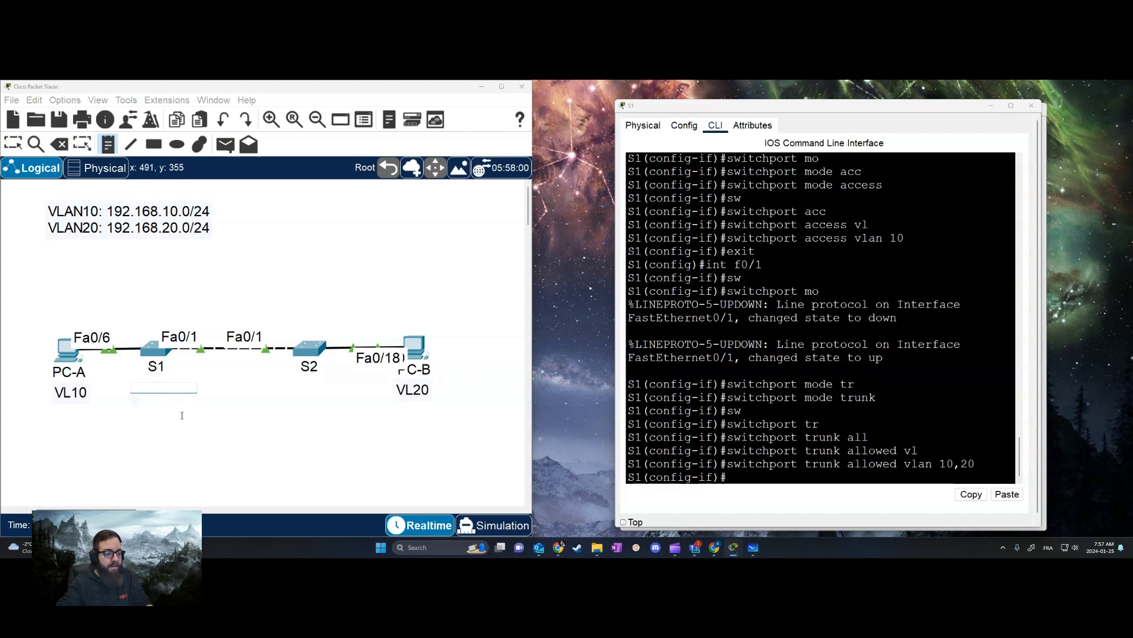
{"action": "type", "text": "INT VL1"}
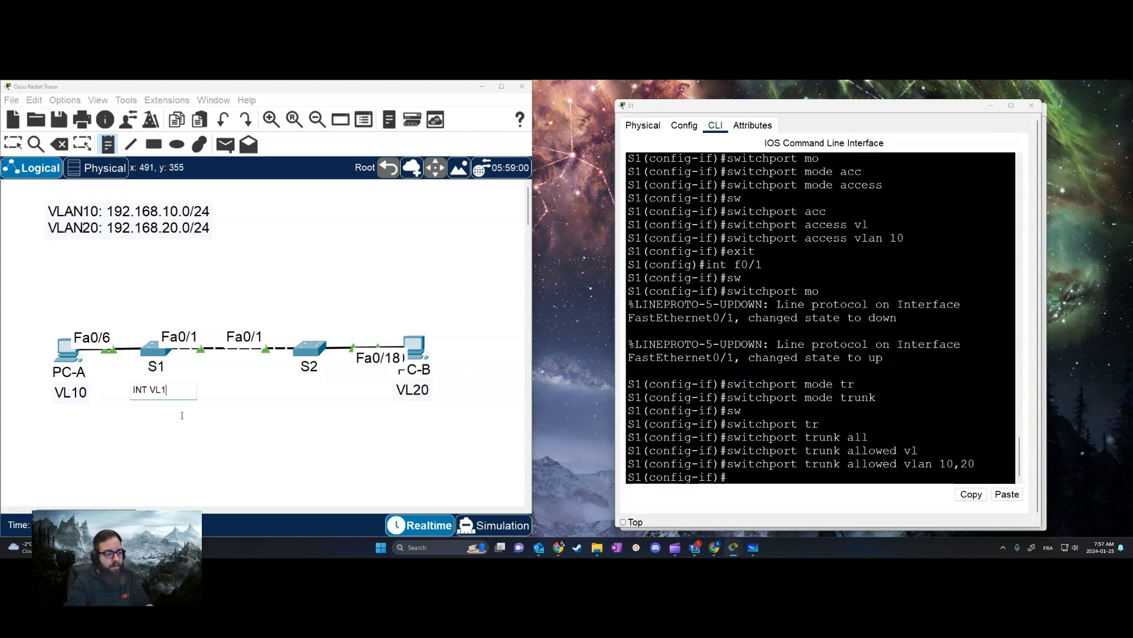
{"action": "type", "text": "0: 192.168."}
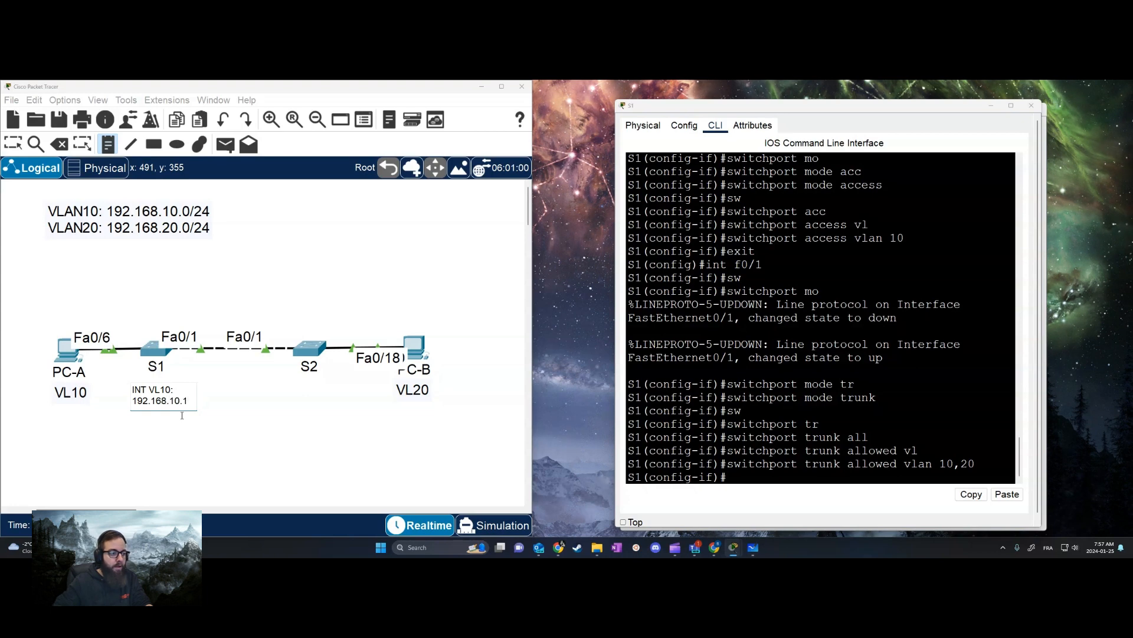
{"action": "type", "text": "10.1"}
{"action": "key", "text": "Return"}
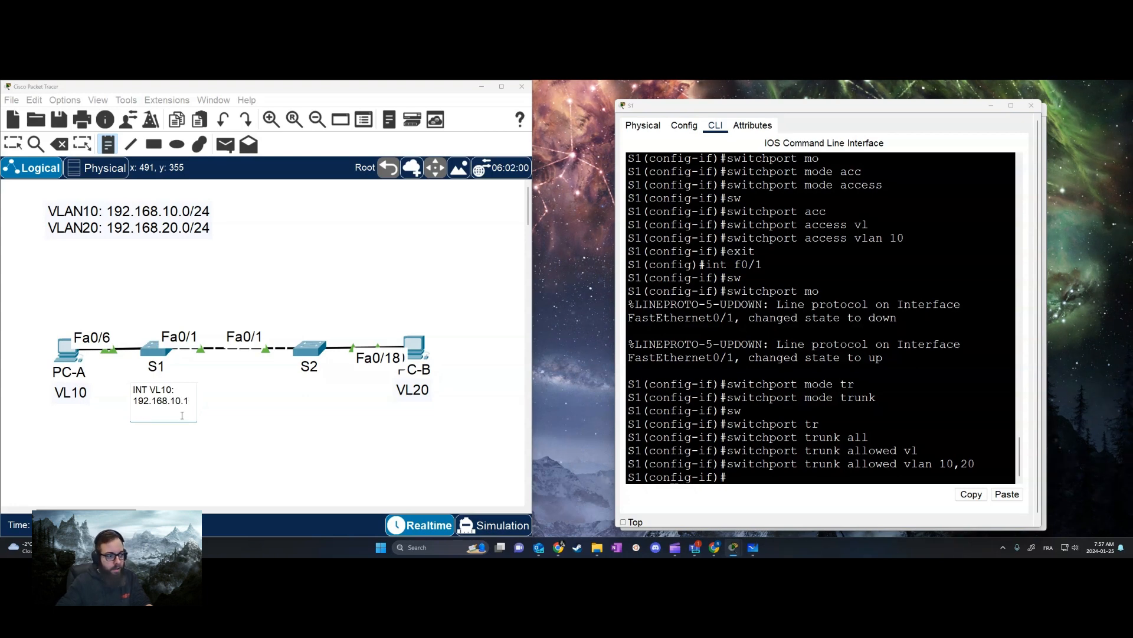
{"action": "type", "text": "INT VL2"}
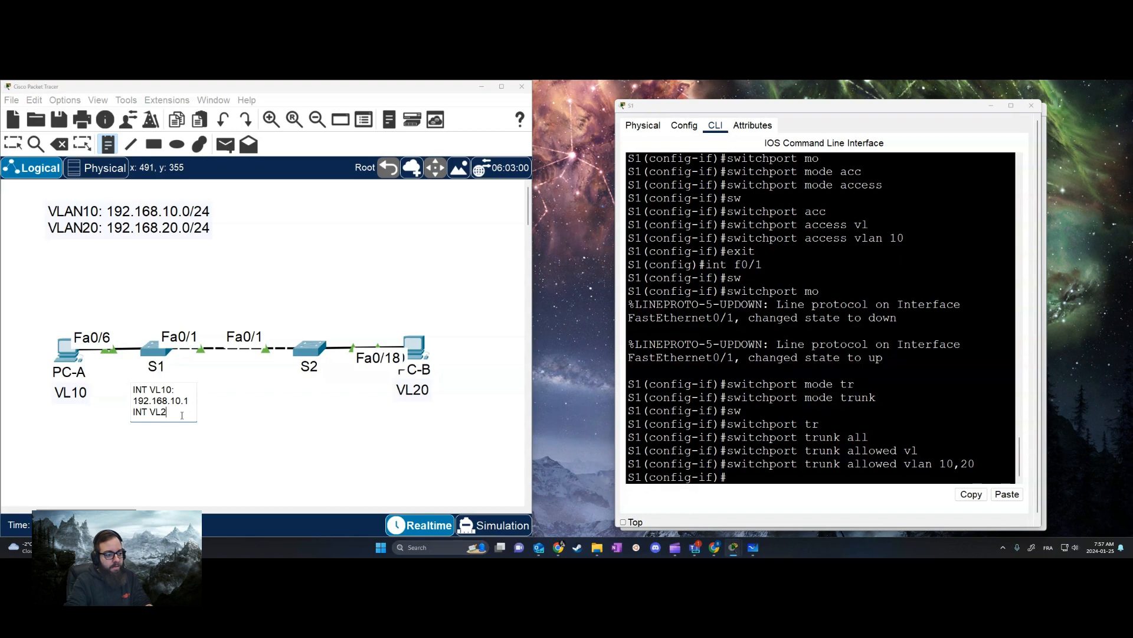
{"action": "type", "text": "0: 192.168.20.1"}
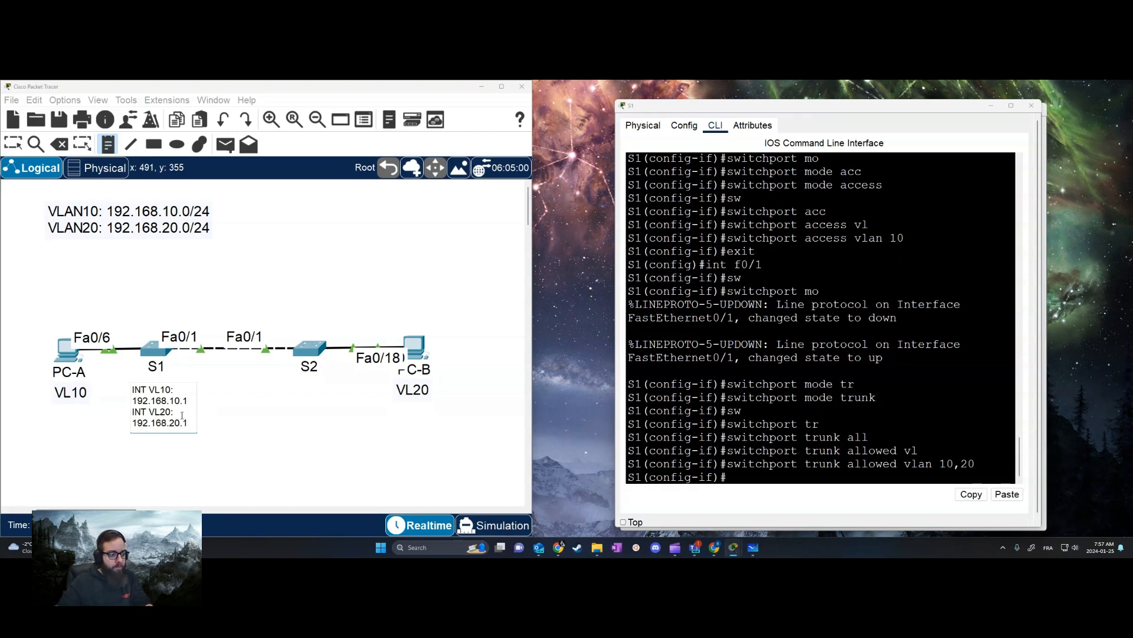
{"action": "left_click", "coordinate": [242, 360]}
{"action": "key", "text": "Escape"}
{"action": "left_click_drag", "start_coordinate": [191, 401], "coordinate": [150, 310]}
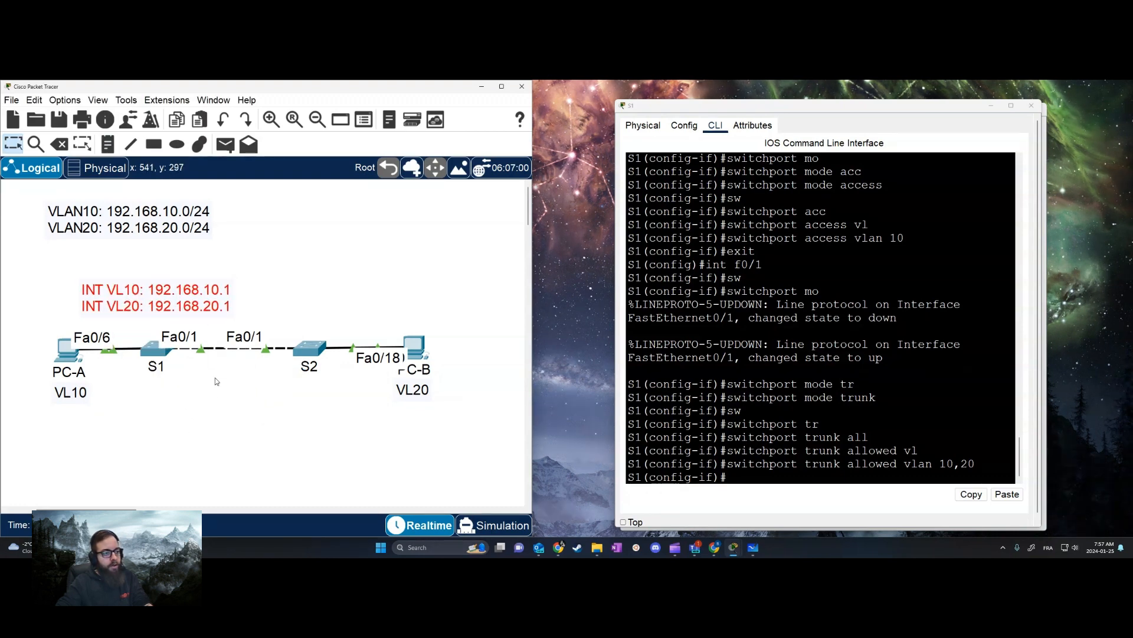
Duplicate the S1 interface note below S2 and change its addresses to 192.168.10.2 and 192.168.20.2
{"action": "key", "text": "ctrl+c"}
{"action": "key", "text": "ctrl+v"}
{"action": "left_click_drag", "start_coordinate": [221, 276], "coordinate": [355, 416]}
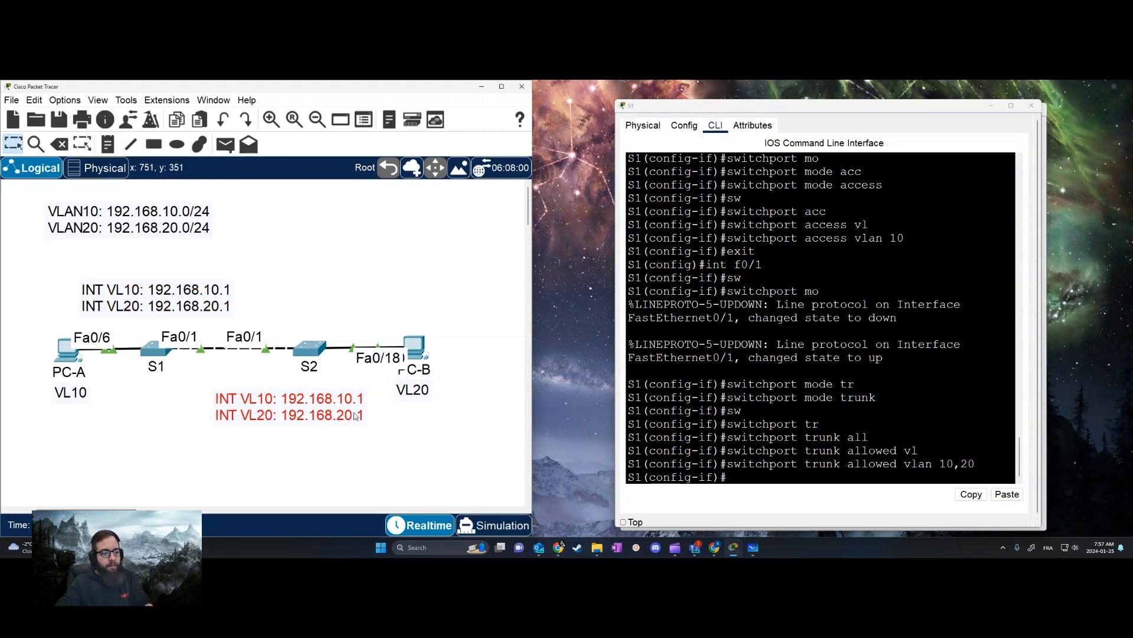
{"action": "double_click", "coordinate": [356, 416]}
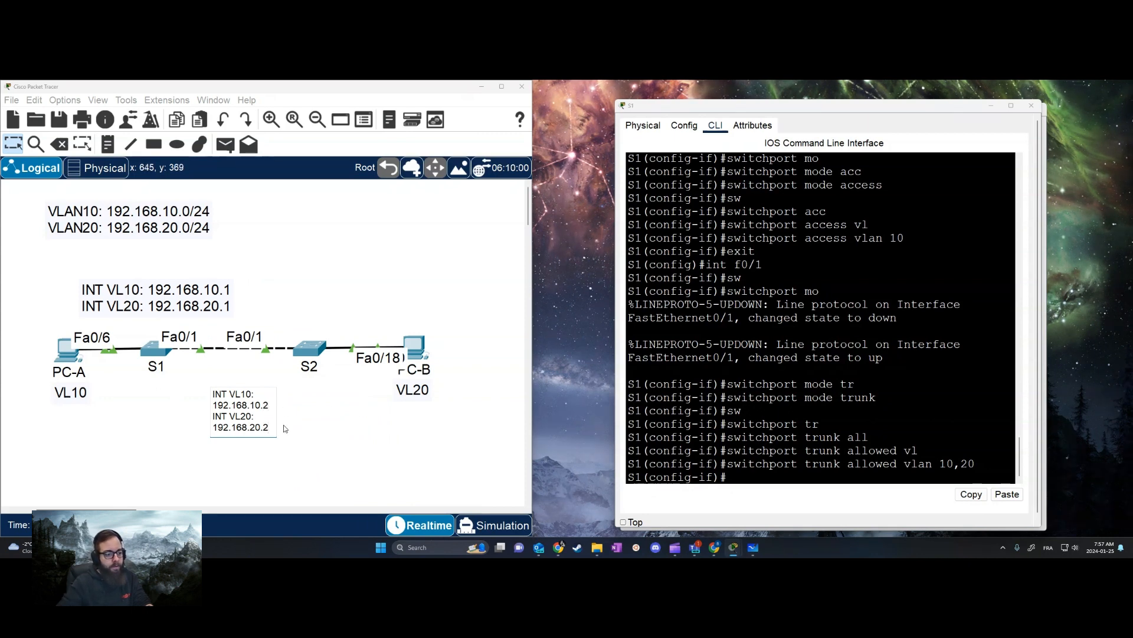
{"action": "left_click", "coordinate": [318, 434]}
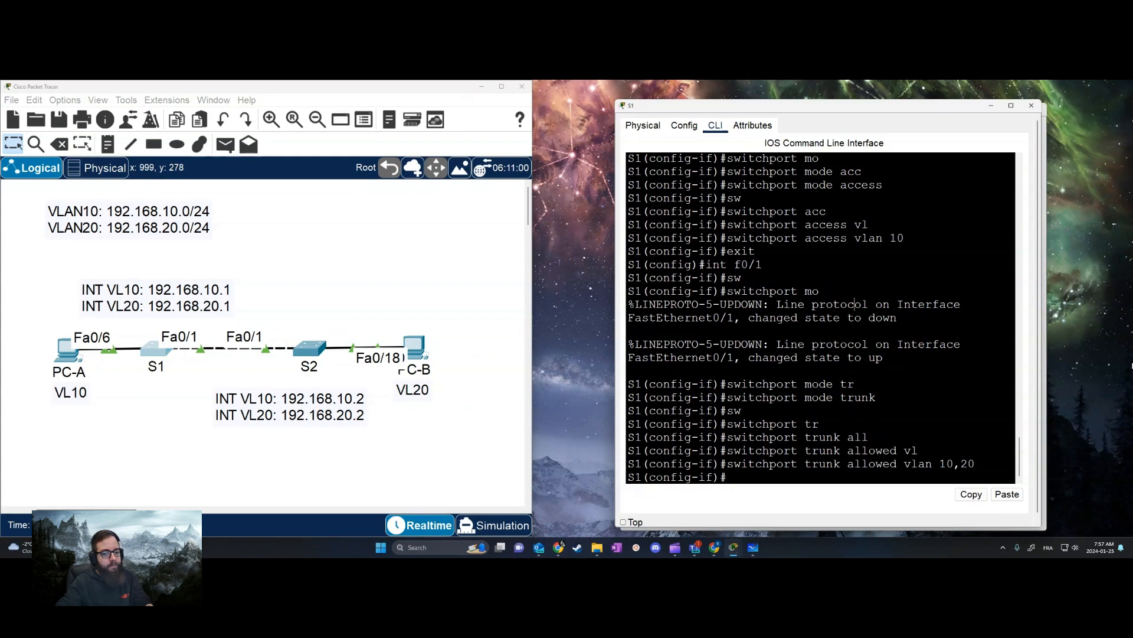
Exit the f0/1 configuration on S1 and enter interface VLAN 10
{"action": "left_click", "coordinate": [898, 381]}
{"action": "type", "text": "exit"}
{"action": "key", "text": "Return"}
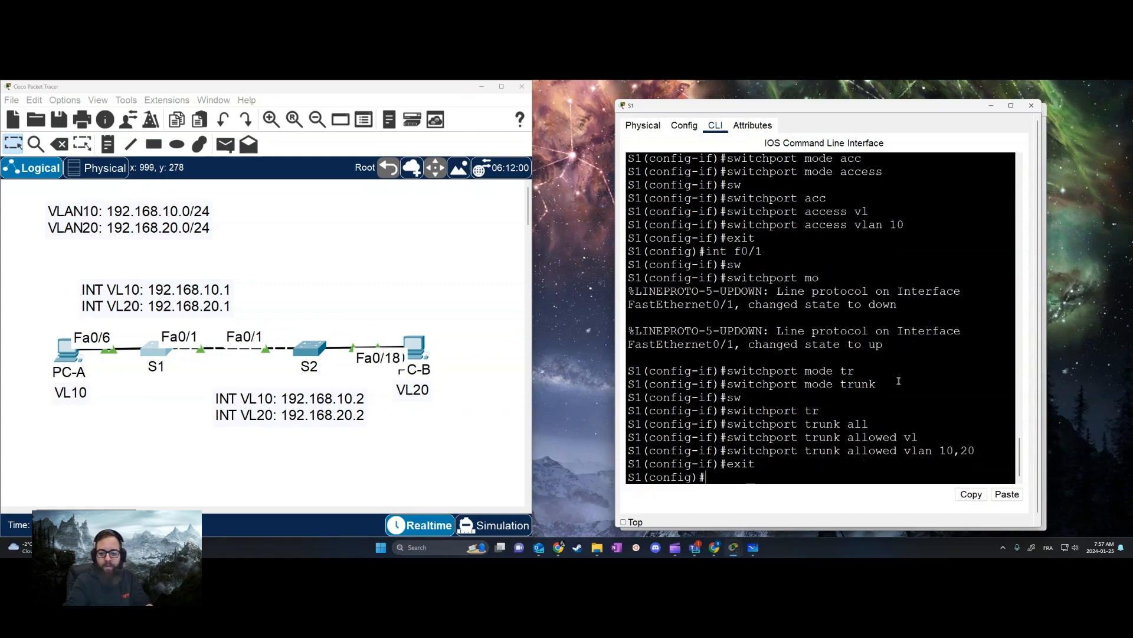
{"action": "type", "text": "int"}
{"action": "key", "text": "Tab"}
{"action": "type", "text": "vl"}
{"action": "key", "text": "Tab"}
{"action": "type", "text": "10"}
{"action": "key", "text": "Return"}
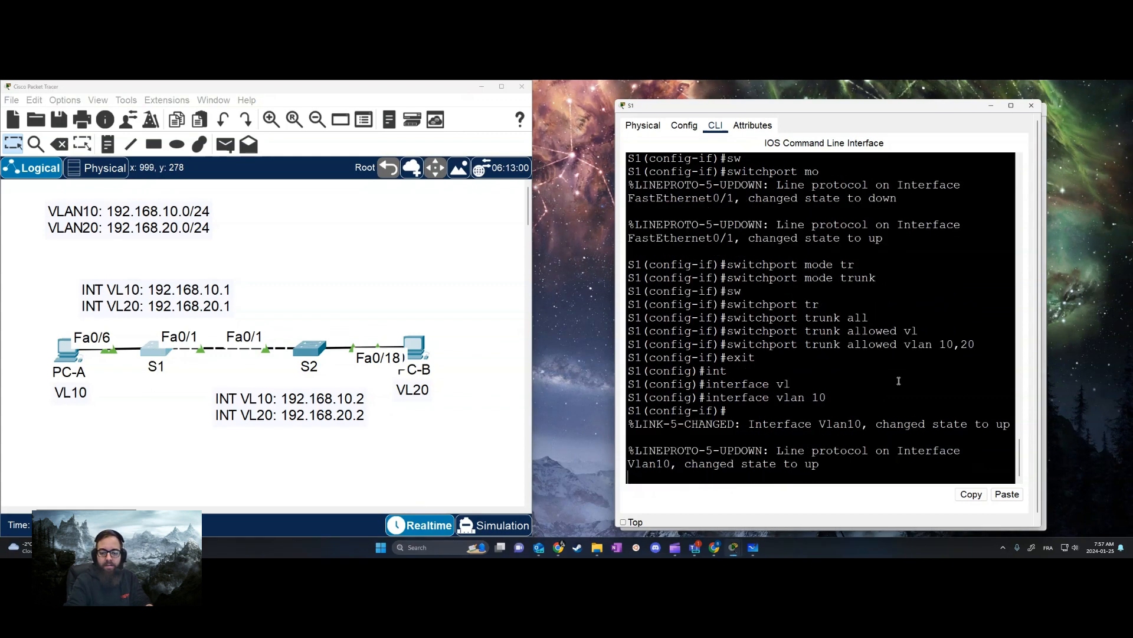
{"action": "key", "text": "Return"}
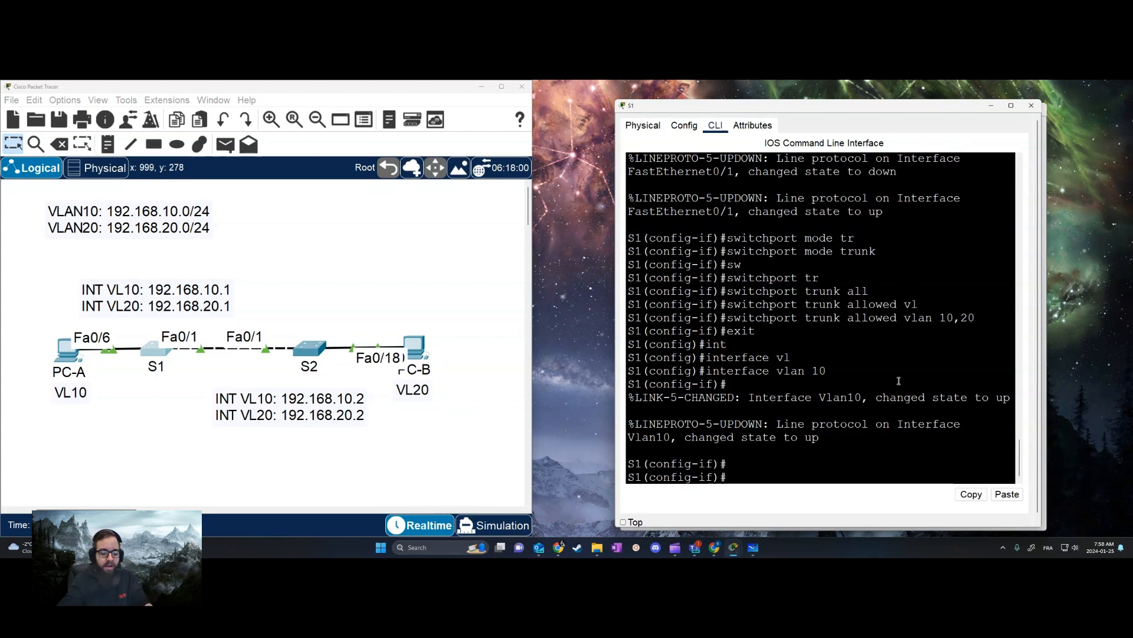
Assign 192.168.10.1 with mask 255.255.255.0 to S1's VLAN 10 interface and enable it with no shutdown
{"action": "type", "text": "ip add"}
{"action": "key", "text": "Tab"}
{"action": "type", "text": "1292"}
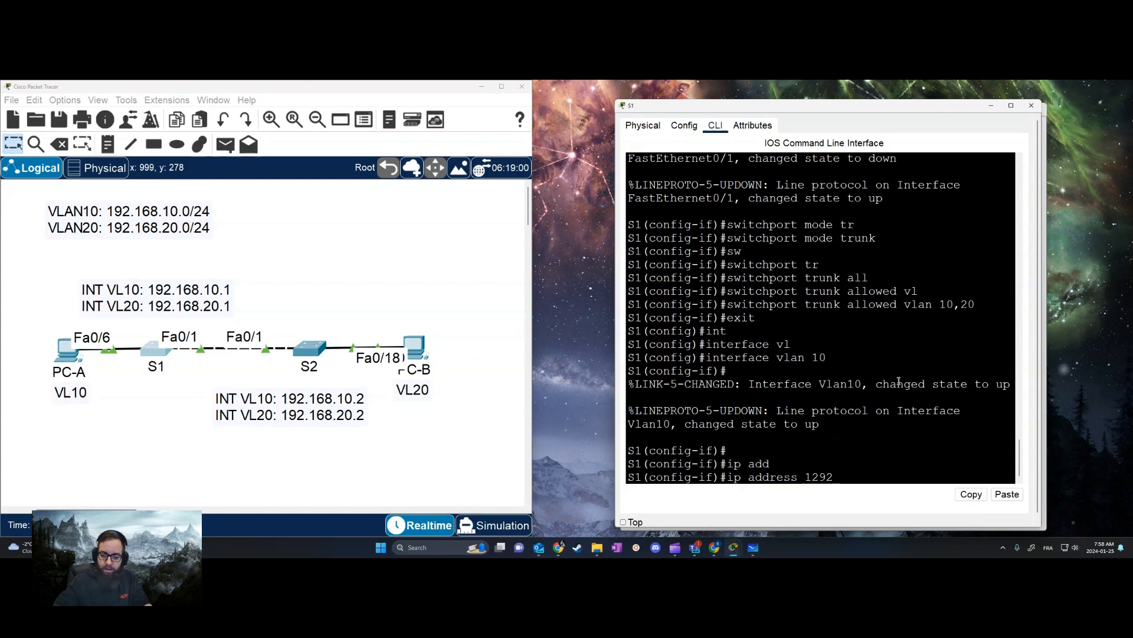
{"action": "key", "text": "BackSpace"}
{"action": "key", "text": "BackSpace"}
{"action": "key", "text": "BackSpace"}
{"action": "type", "text": "92.16"}
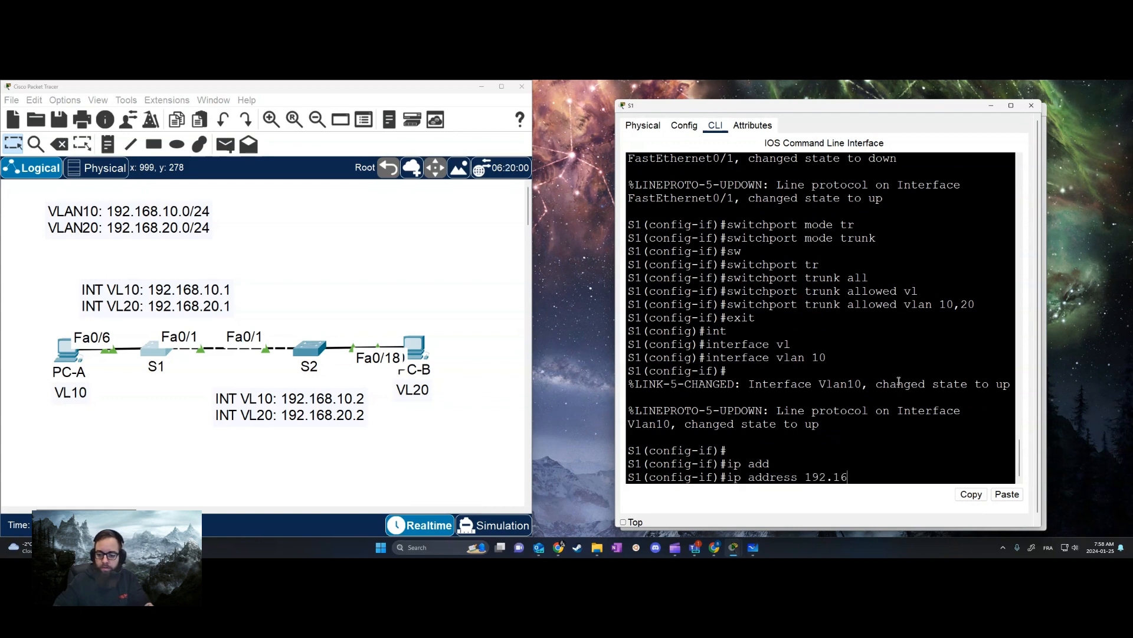
{"action": "type", "text": "8.10.1 255.25"}
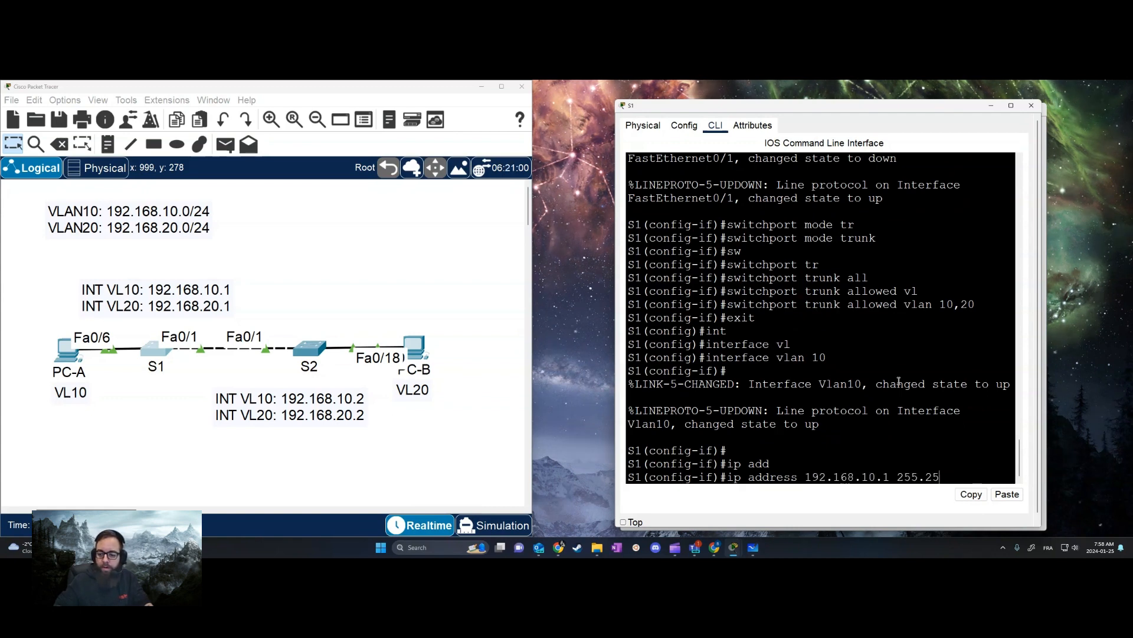
{"action": "type", "text": "5.255.0"}
{"action": "key", "text": "Return"}
{"action": "type", "text": "no sh"}
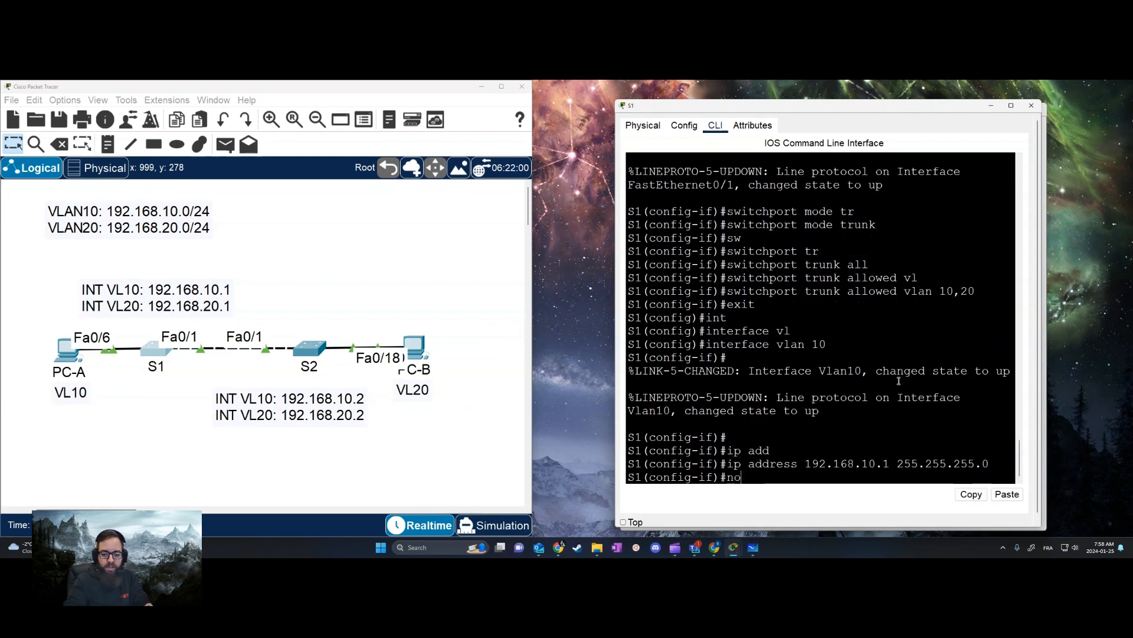
{"action": "key", "text": "Return"}
Enter interface VLAN 20 on S1 by reusing the earlier VLAN interface command
{"action": "key", "text": "Up"}
{"action": "key", "text": "Up"}
{"action": "key", "text": "Up"}
{"action": "key", "text": "Up"}
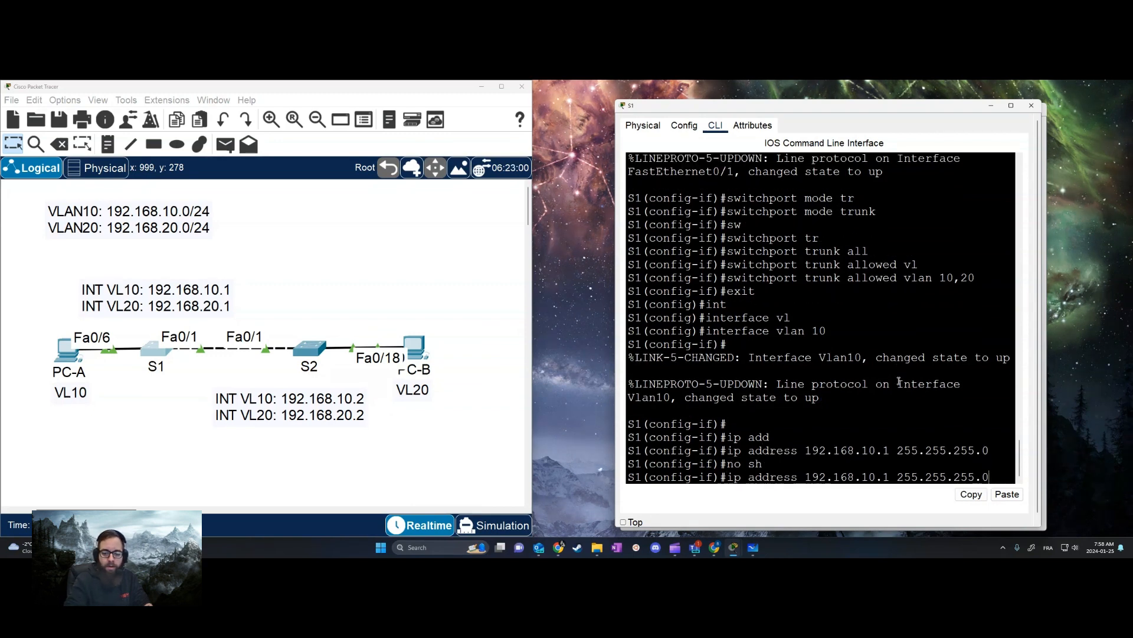
{"action": "key", "text": "Down"}
{"action": "key", "text": "BackSpace"}
{"action": "key", "text": "BackSpace"}
{"action": "type", "text": "20"}
{"action": "key", "text": "Return"}
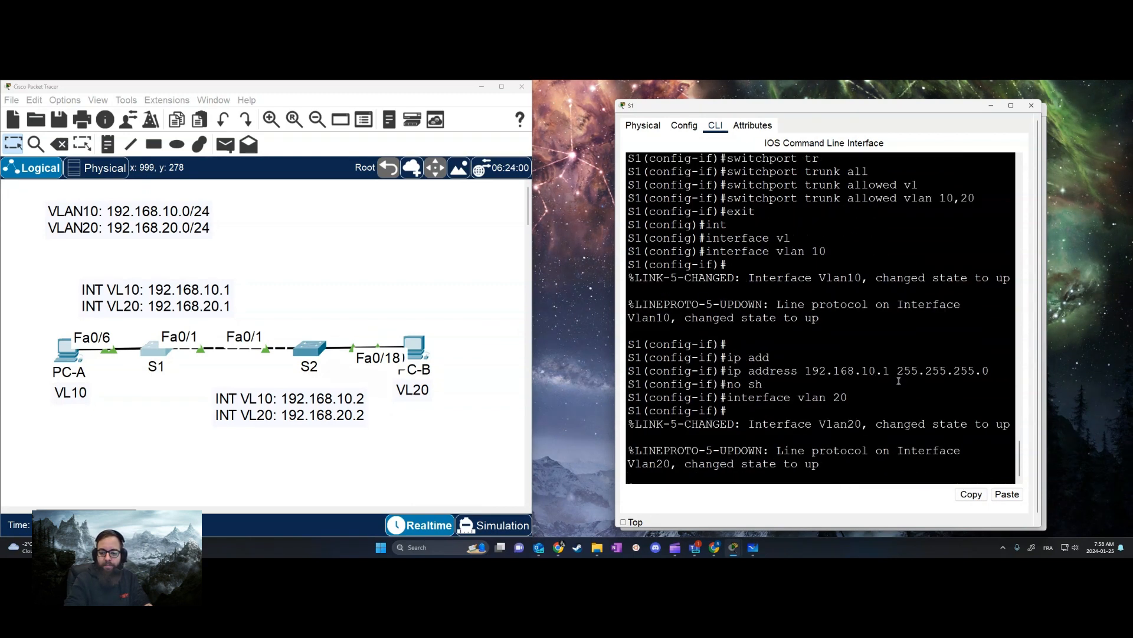
Assign 192.168.20.1 with mask 255.255.255.0 to S1's VLAN 20 interface and enable it with no shutdown
{"action": "key", "text": "Up"}
{"action": "key", "text": "Up"}
{"action": "key", "text": "Up"}
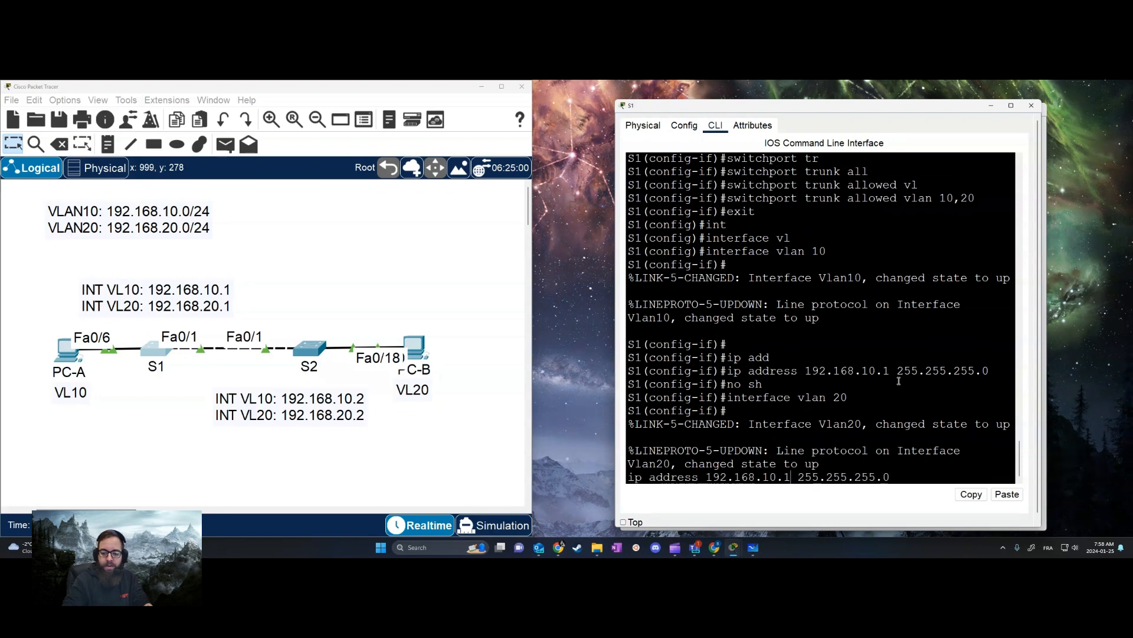
{"action": "key", "text": "BackSpace"}
{"action": "type", "text": "2"}
{"action": "key", "text": "Return"}
{"action": "key", "text": "Up"}
{"action": "key", "text": "Up"}
{"action": "key", "text": "Up"}
{"action": "key", "text": "Return"}
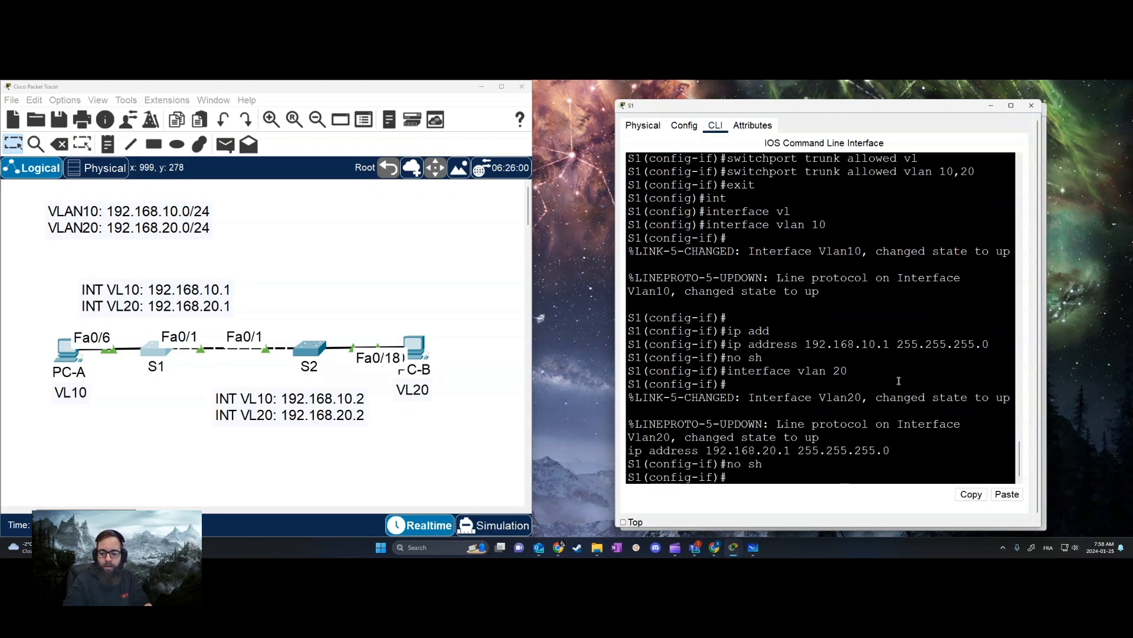
Exit the VLAN 20 interface and end configuration mode on S1, returning to privileged EXEC
{"action": "key", "text": "Up"}
{"action": "key", "text": "Up"}
{"action": "key", "text": "Down"}
{"action": "key", "text": "Down"}
{"action": "type", "text": "exit"}
{"action": "key", "text": "Return"}
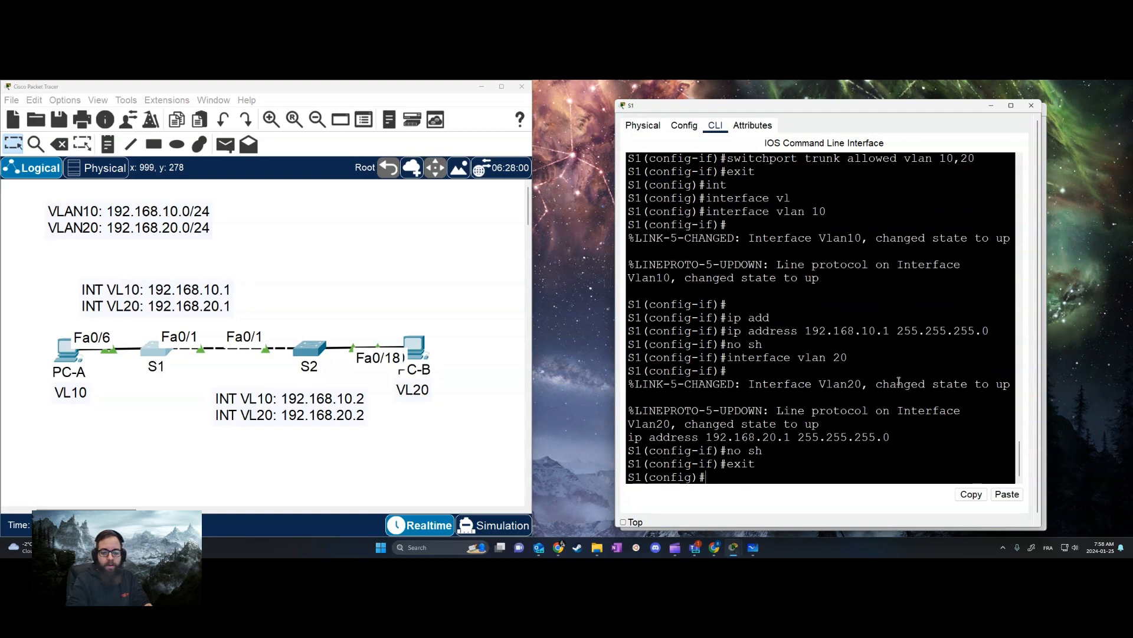
{"action": "type", "text": "end"}
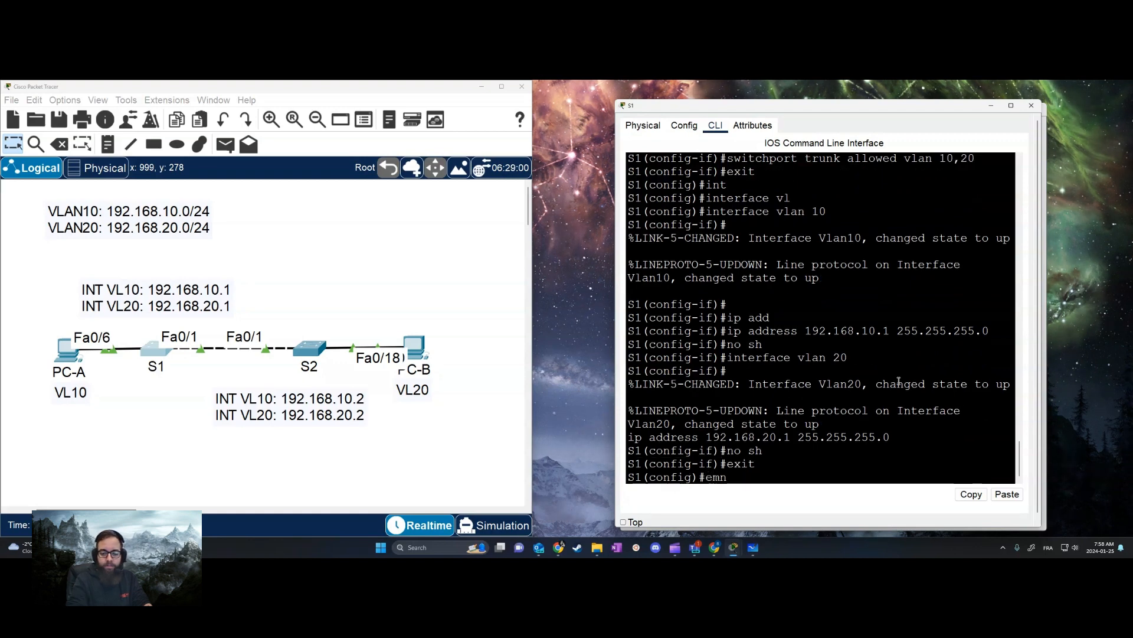
{"action": "key", "text": "Return"}
Try to display S1's routing table with show ip route, and list the available show ip options
{"action": "key", "text": "Return"}
{"action": "type", "text": "show"}
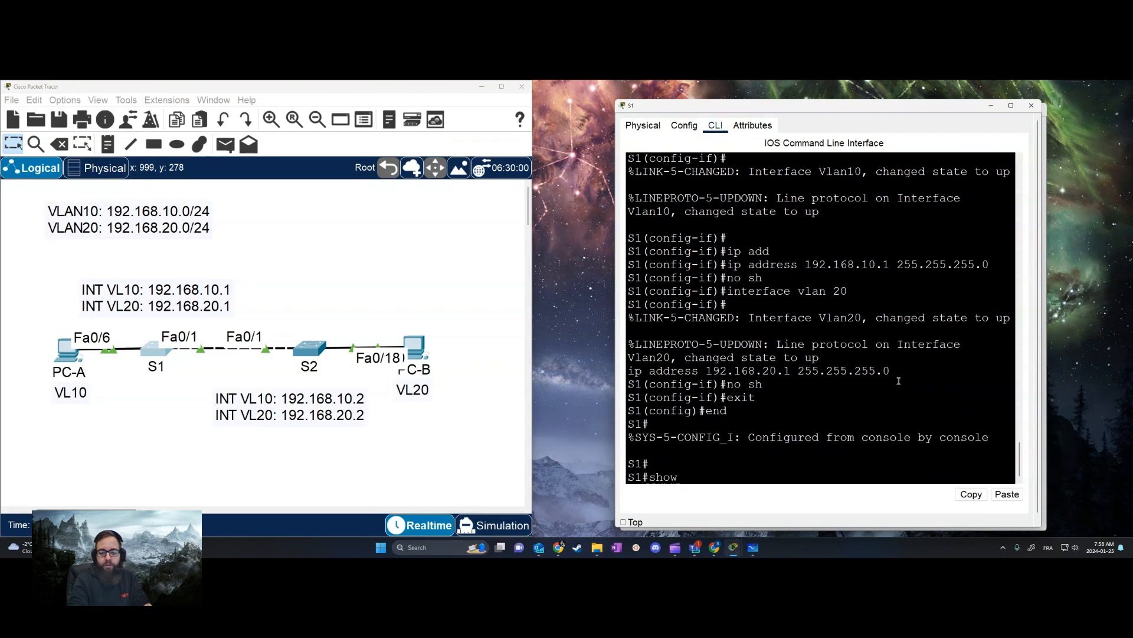
{"action": "type", "text": " ip route"}
{"action": "key", "text": "Return"}
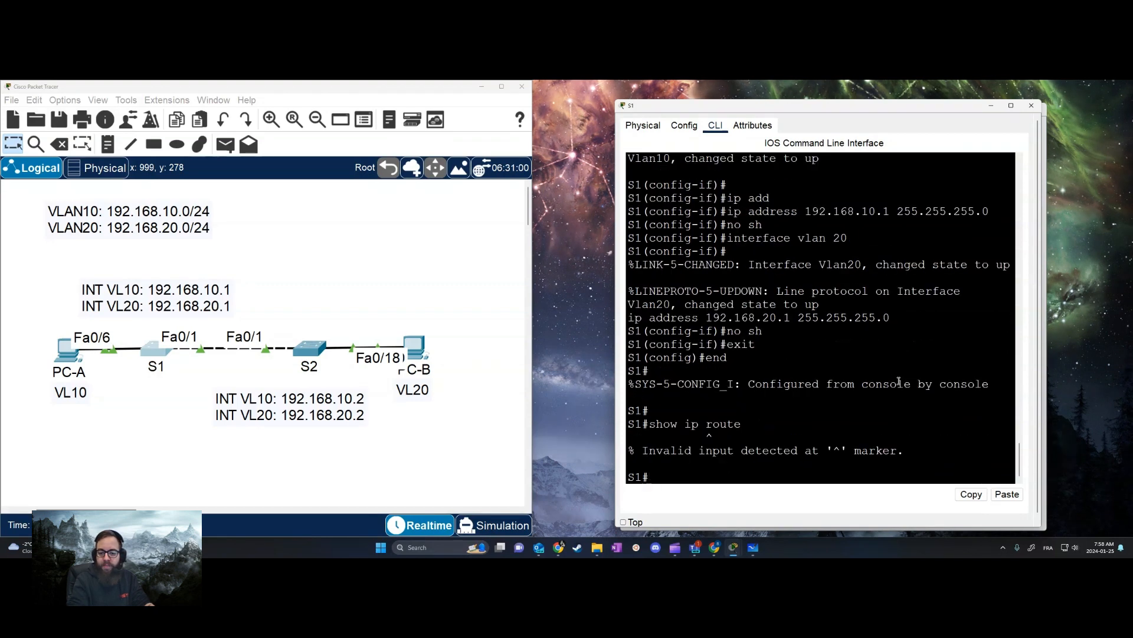
{"action": "key", "text": "Up"}
{"action": "type", "text": "??"}
{"action": "key", "text": "BackSpace"}
{"action": "key", "text": "BackSpace"}
{"action": "key", "text": "BackSpace"}
{"action": "key", "text": "BackSpace"}
{"action": "key", "text": "BackSpace"}
{"action": "key", "text": "BackSpace"}
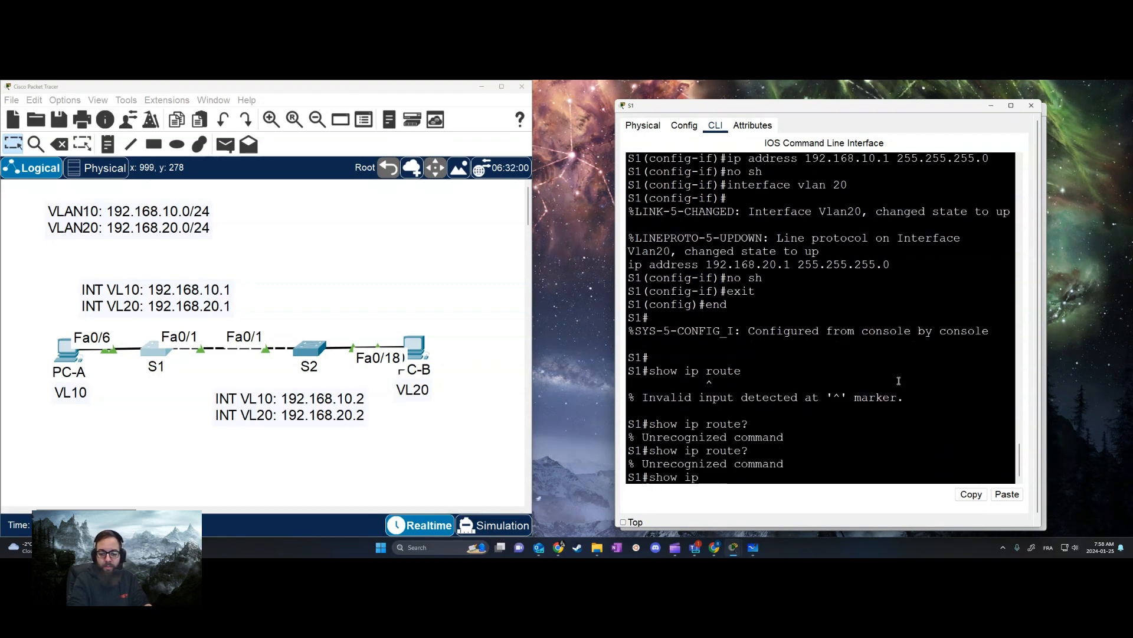
{"action": "type", "text": "?"}
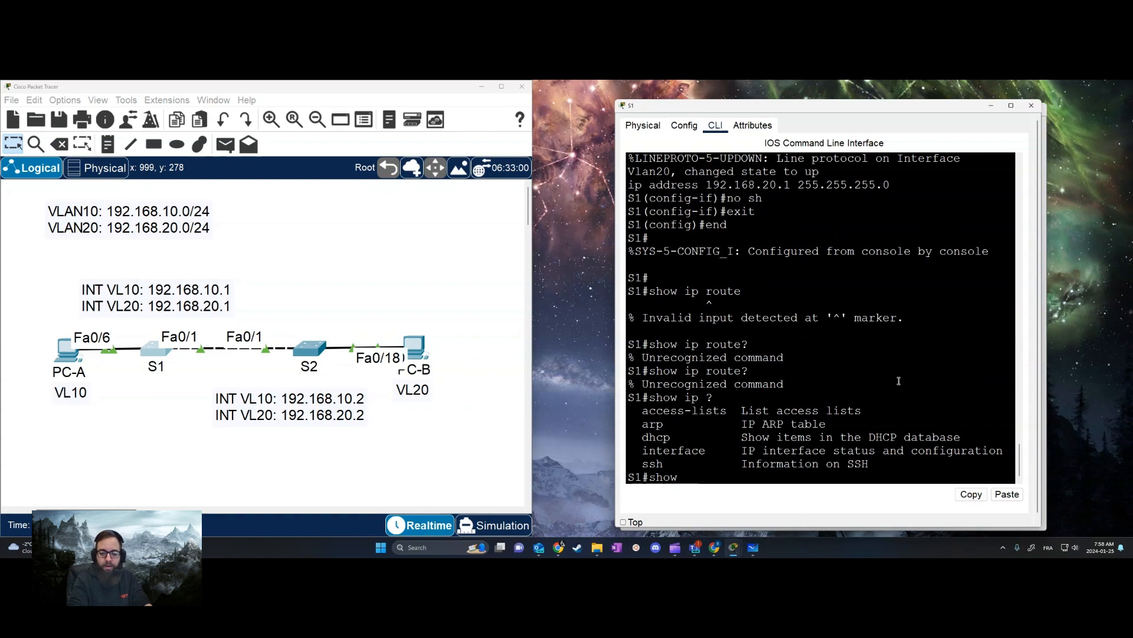
{"action": "type", "text": "int br"}
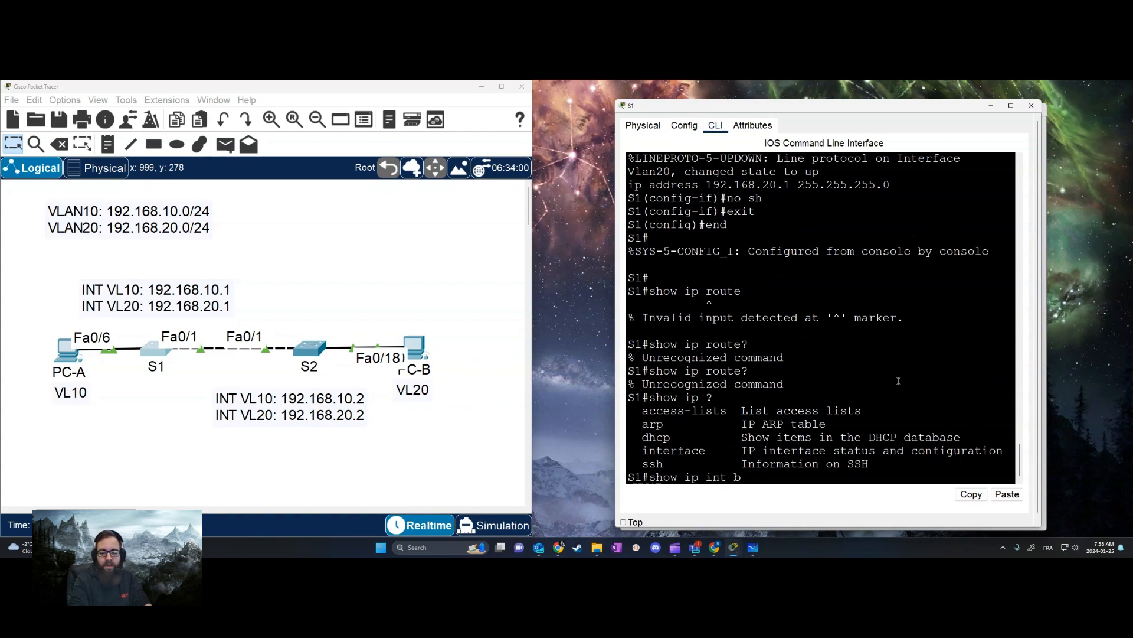
Display S1's brief IP interface summary through its end to check the VLAN 10 and VLAN 20 interfaces
{"action": "key", "text": "Return"}
{"action": "key", "text": "space"}
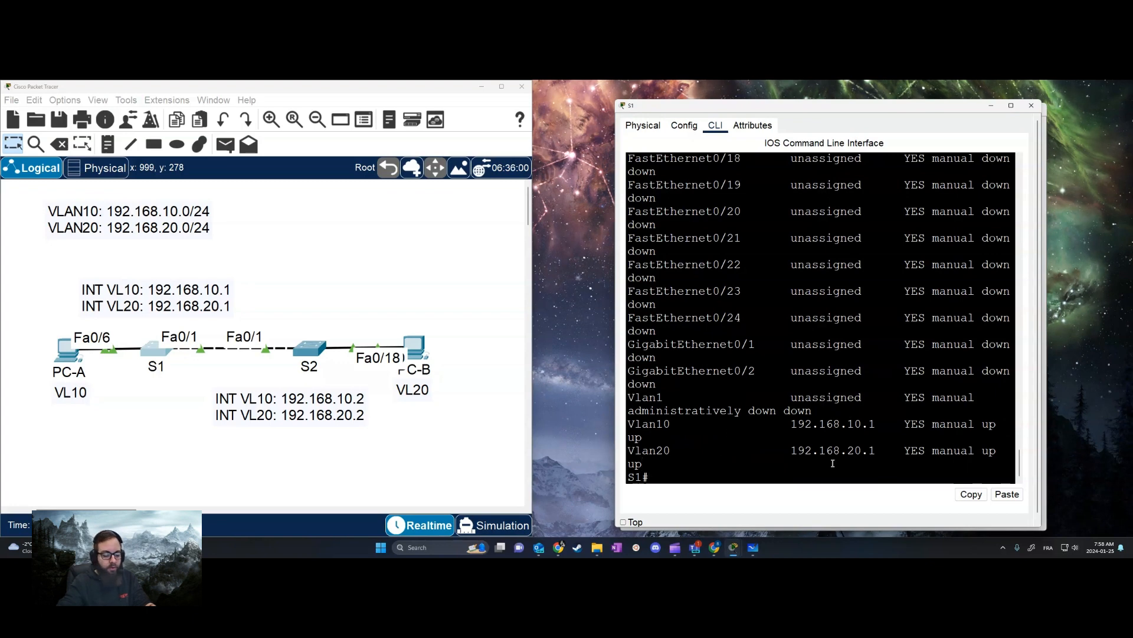
Open PC-A's command prompt and ping 192.168.20.10, fast-forwarding the simulation time
{"action": "left_click", "coordinate": [303, 469]}
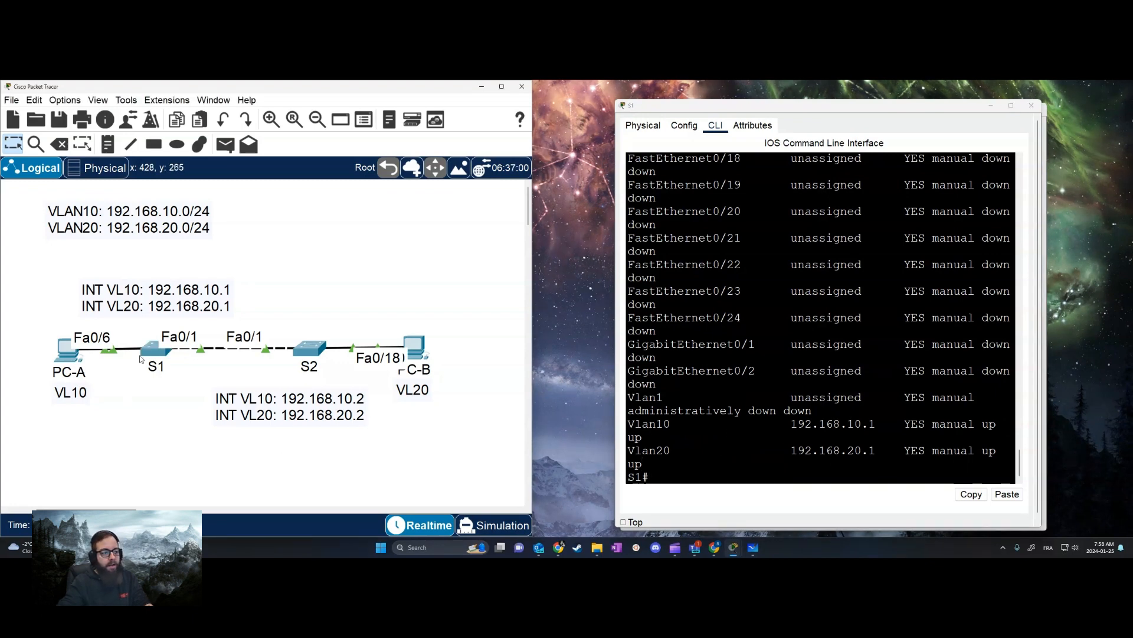
{"action": "left_click", "coordinate": [67, 349]}
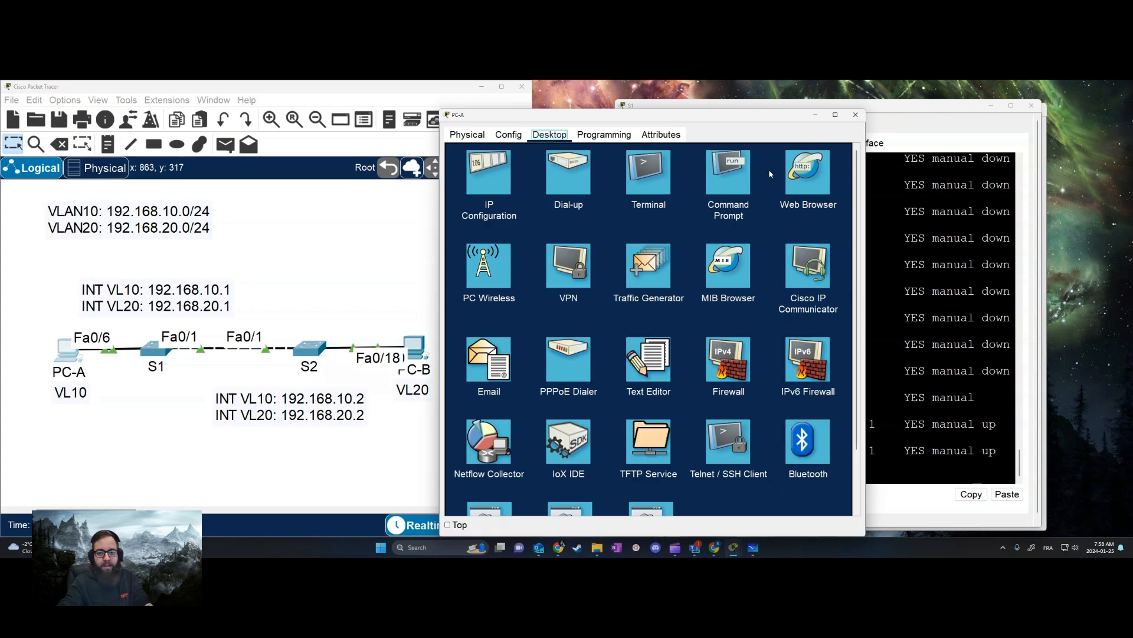
{"action": "left_click", "coordinate": [721, 173]}
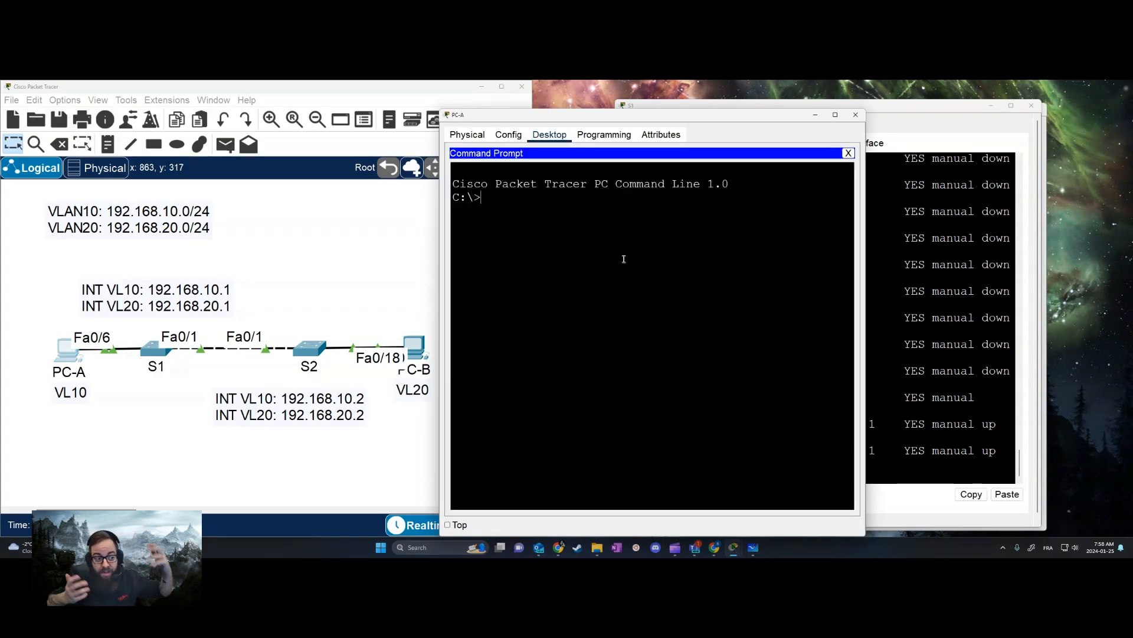
{"action": "type", "text": "ping"}
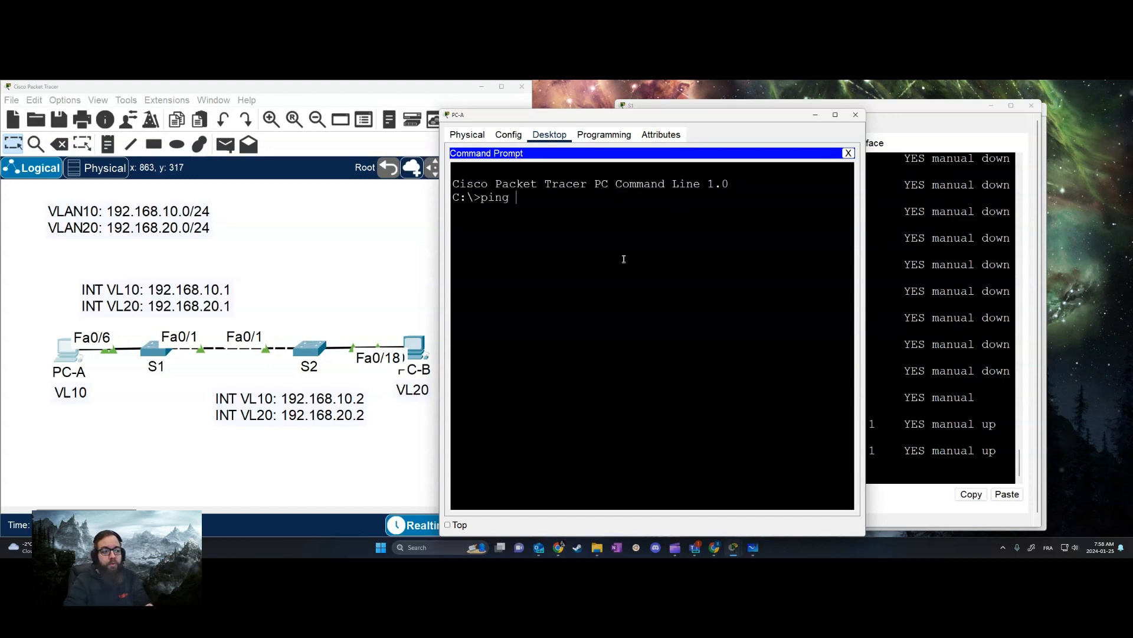
{"action": "type", "text": " 192"}
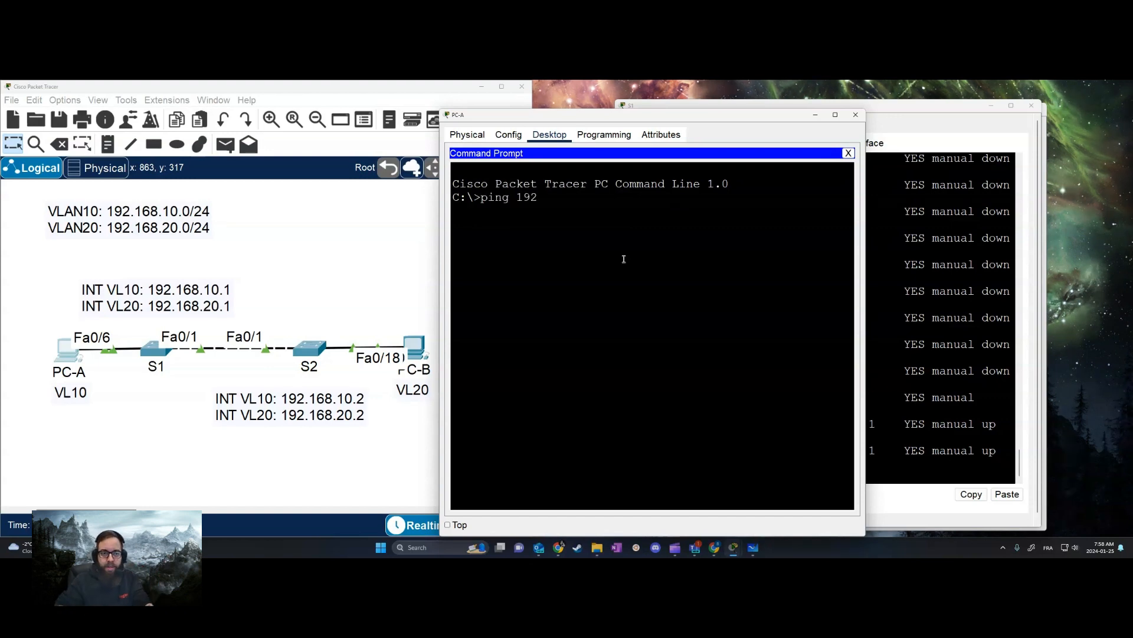
{"action": "type", "text": ".168.20.1"}
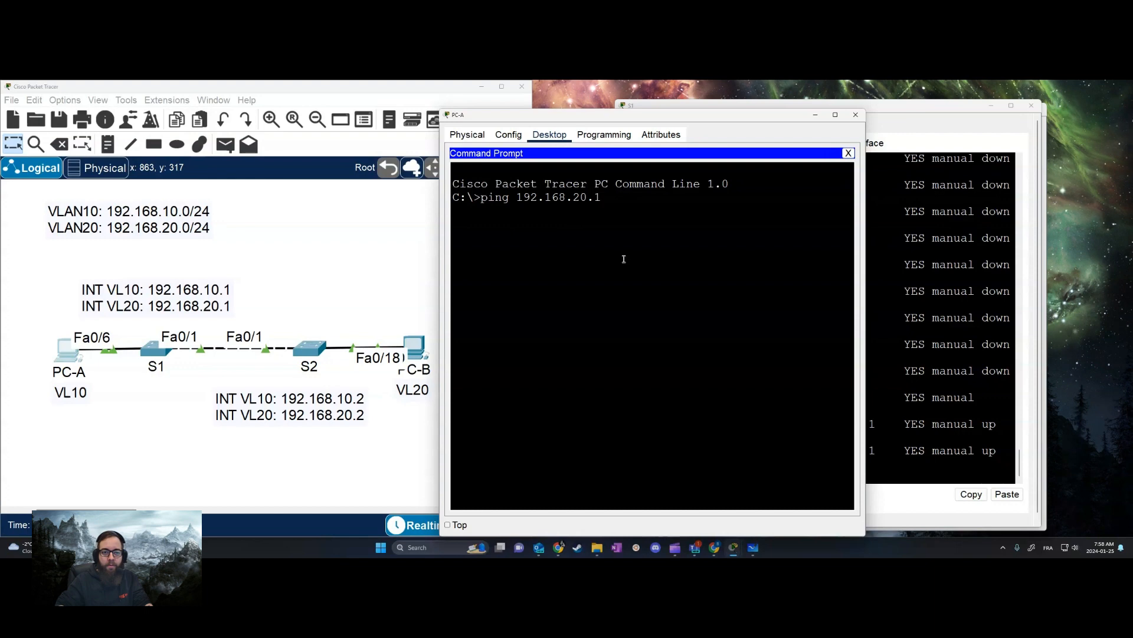
{"action": "type", "text": "0"}
{"action": "key", "text": "Return"}
{"action": "left_click", "coordinate": [121, 525]}
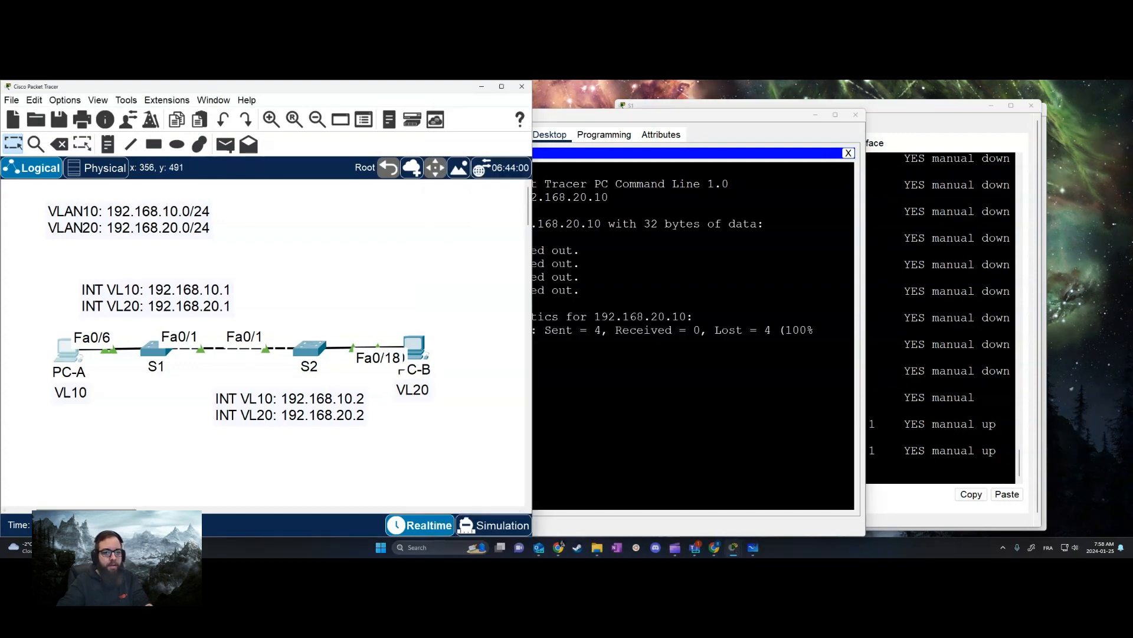
Ping S1's VLAN 10 interface at 192.168.10.1 from PC-A, fast-forward the simulation, and repeat the ping
{"action": "left_click", "coordinate": [576, 420]}
{"action": "key", "text": "Up"}
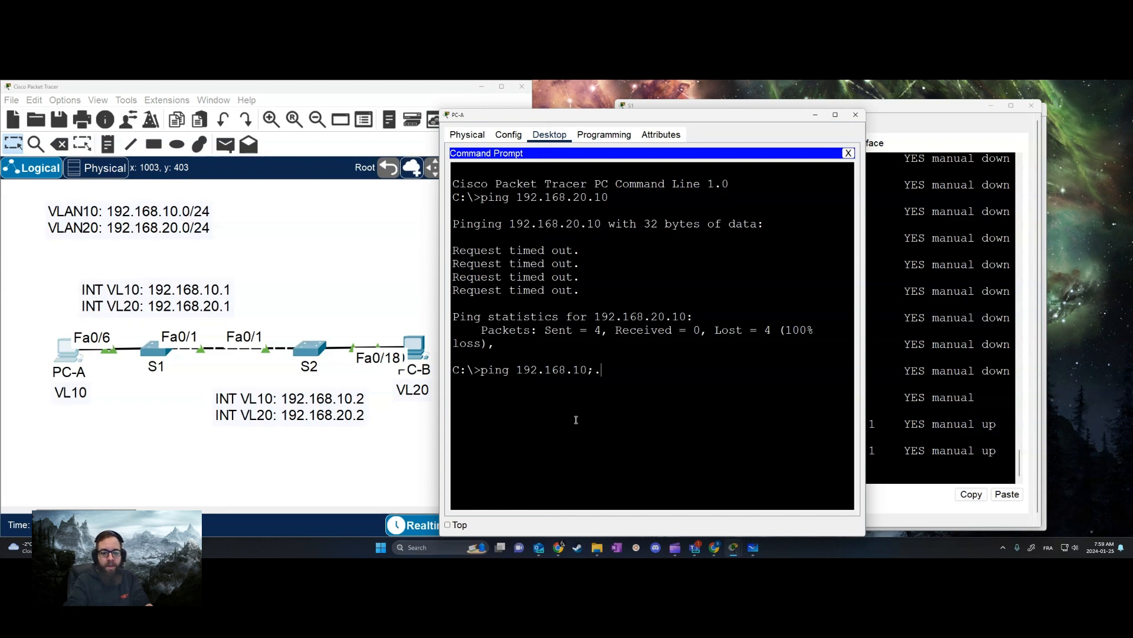
{"action": "key", "text": "Return"}
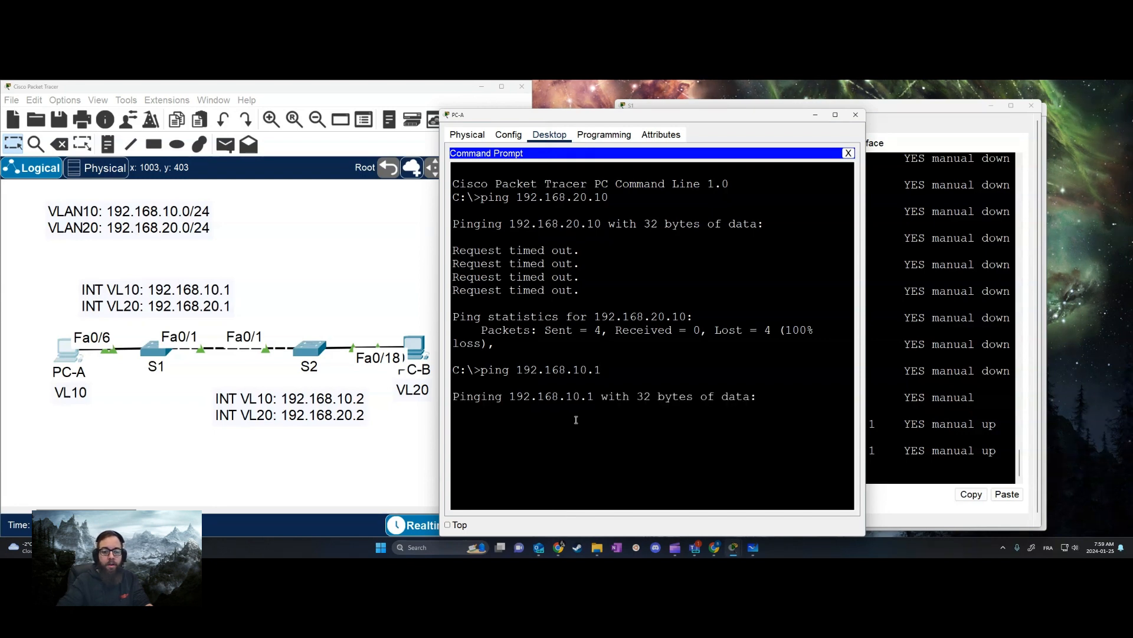
{"action": "left_click", "coordinate": [121, 525]}
{"action": "left_click", "coordinate": [673, 435]}
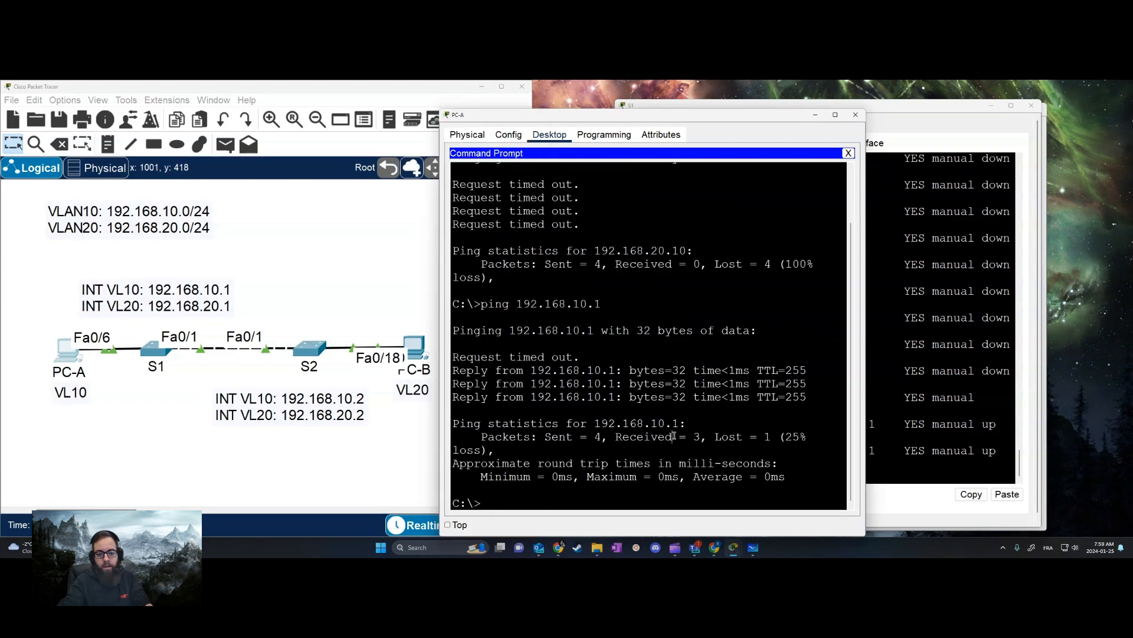
{"action": "key", "text": "Up"}
{"action": "key", "text": "Return"}
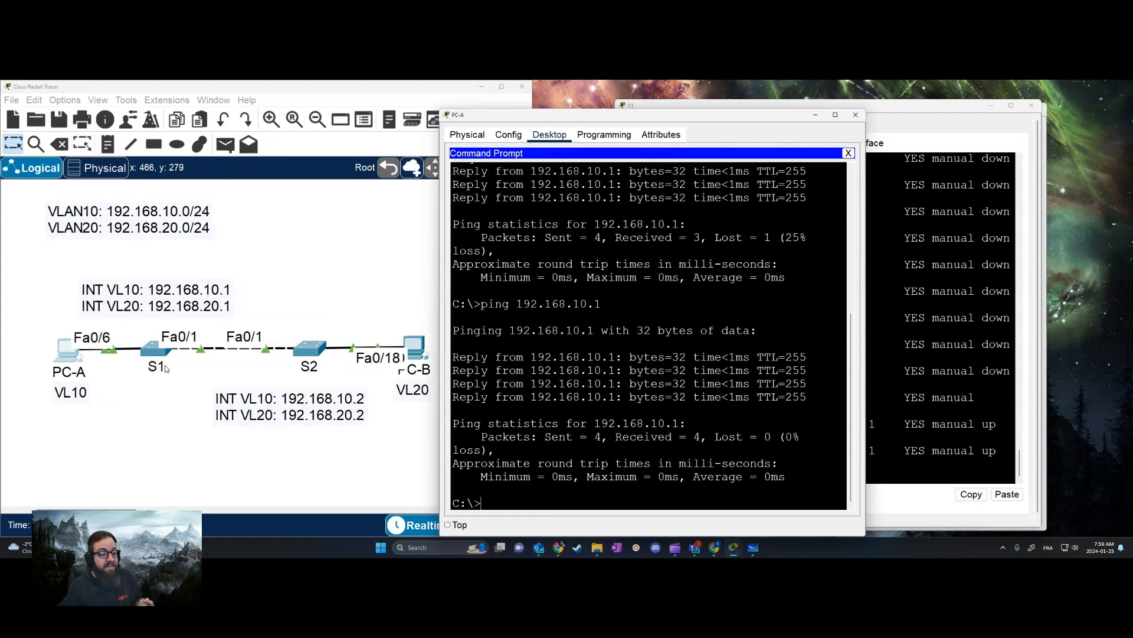
In S2's CLI, assign 192.168.10.2 with mask 255.255.255.0 to the VLAN 10 interface and enable it with no shutdown
{"action": "left_click", "coordinate": [310, 349]}
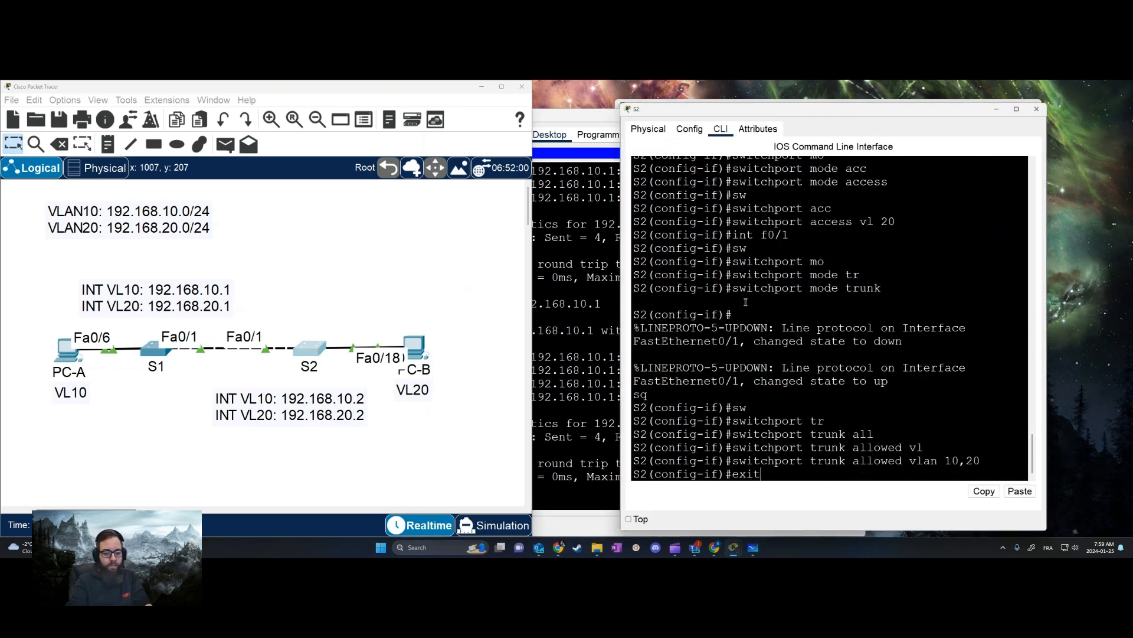
{"action": "key", "text": "Return"}
{"action": "type", "text": "int vl 10"}
{"action": "key", "text": "Return"}
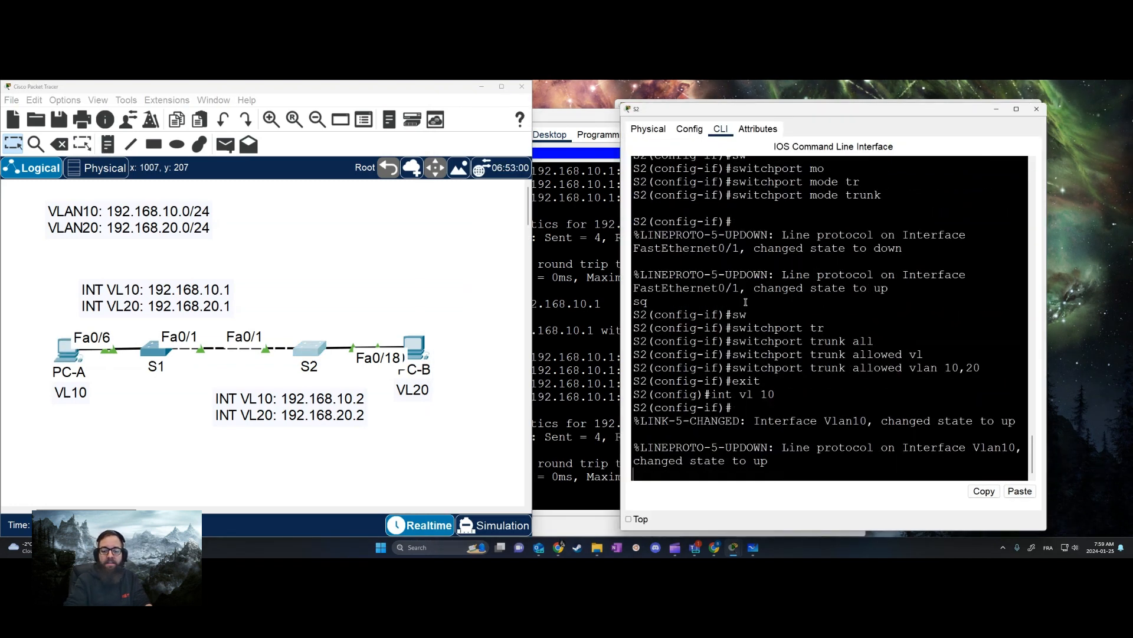
{"action": "type", "text": "ip add"}
{"action": "key", "text": "Tab"}
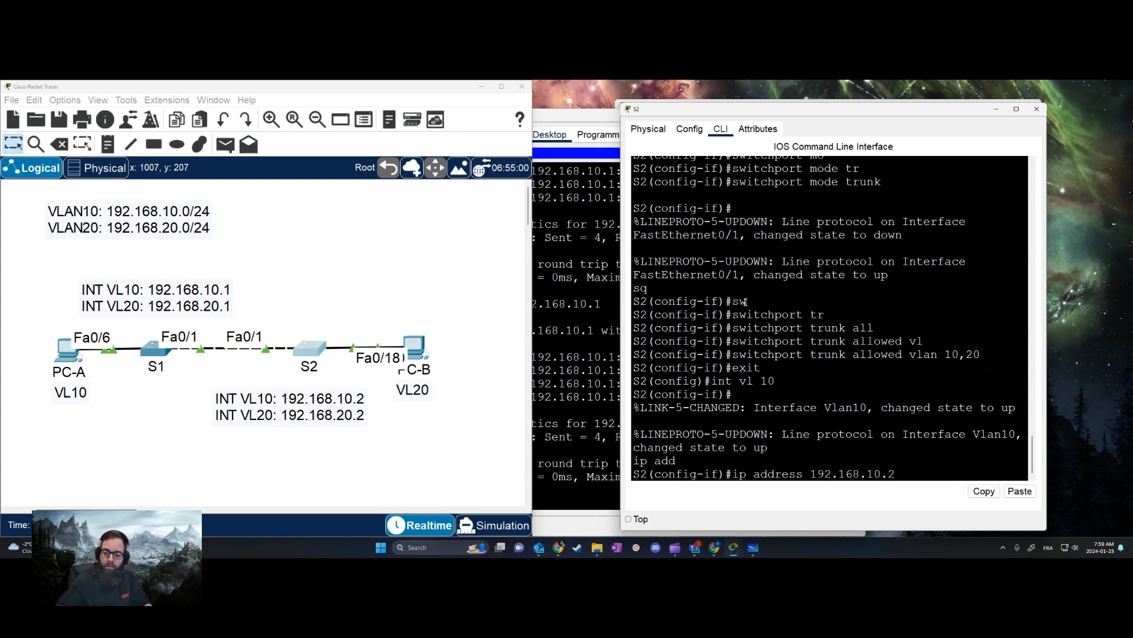
{"action": "type", "text": "192.168.10.2 255.255.255.0"}
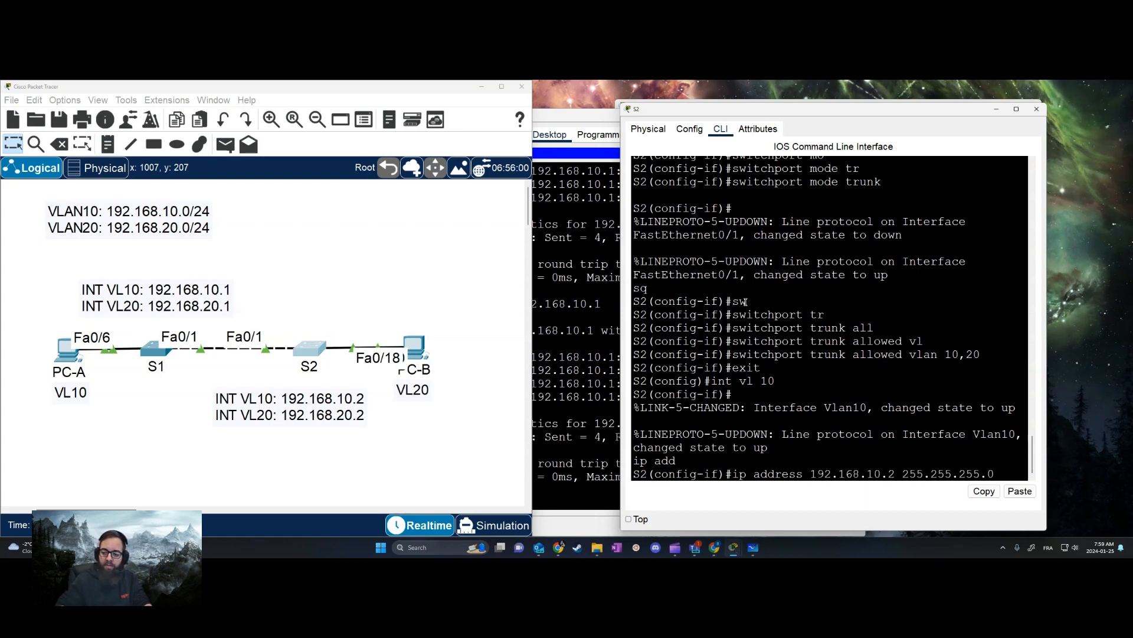
{"action": "key", "text": "Return"}
{"action": "type", "text": "no sh"}
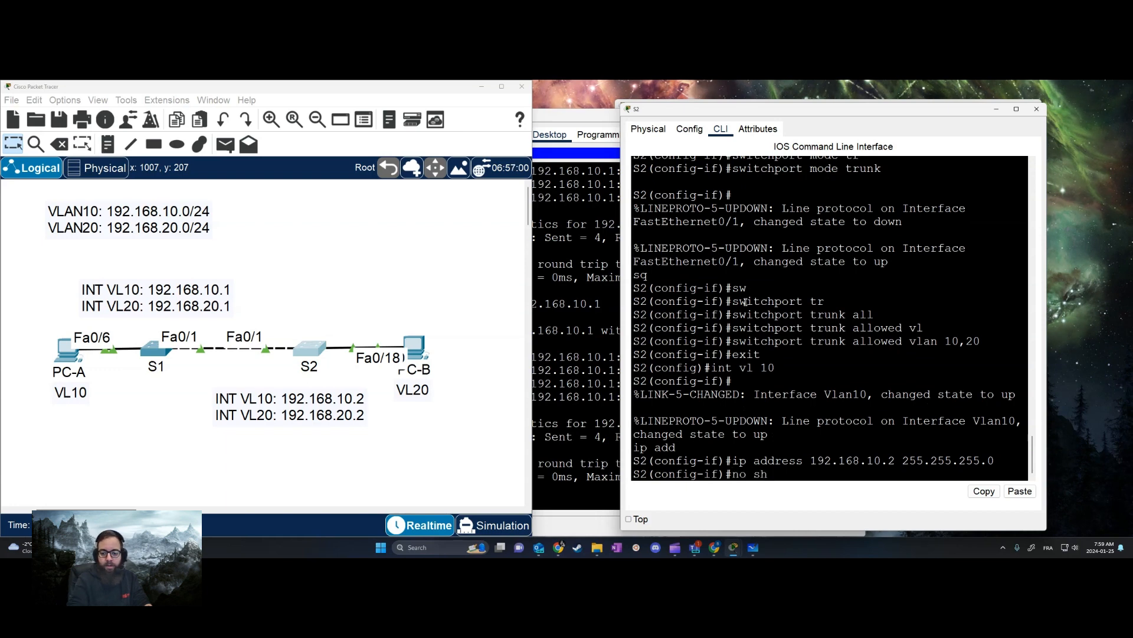
{"action": "key", "text": "Return"}
Assign 192.168.20.2 with mask 255.255.255.0 to S2's VLAN 20 interface, enable it with no shutdown and end configuration mode
{"action": "type", "text": "exit"}
{"action": "key", "text": "Return"}
{"action": "type", "text": "int vl 10"}
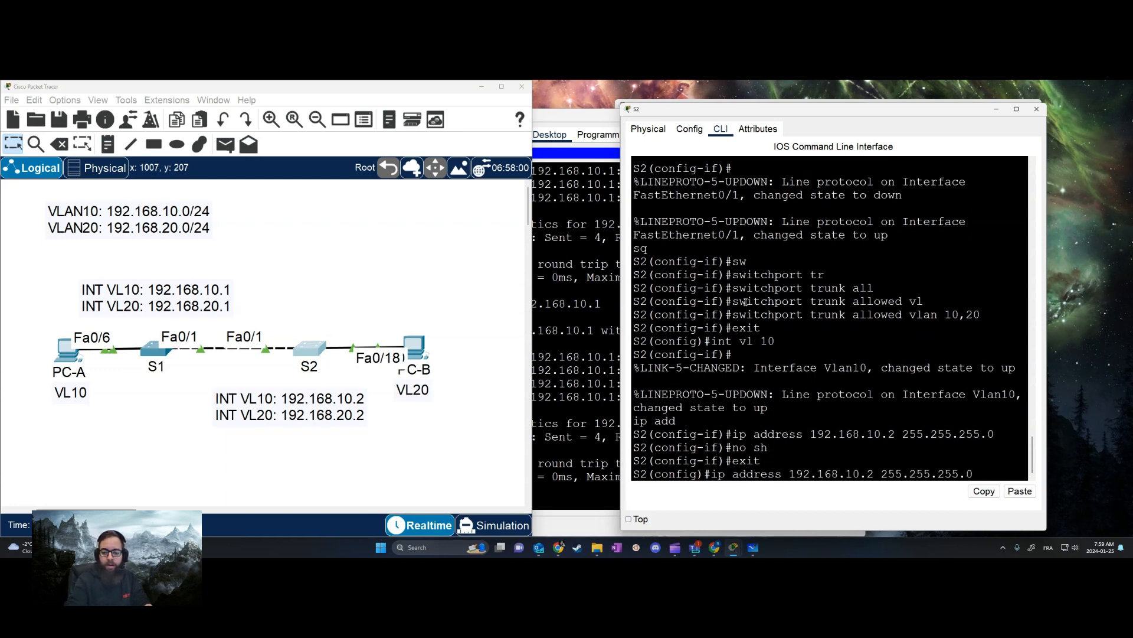
{"action": "key", "text": "Return"}
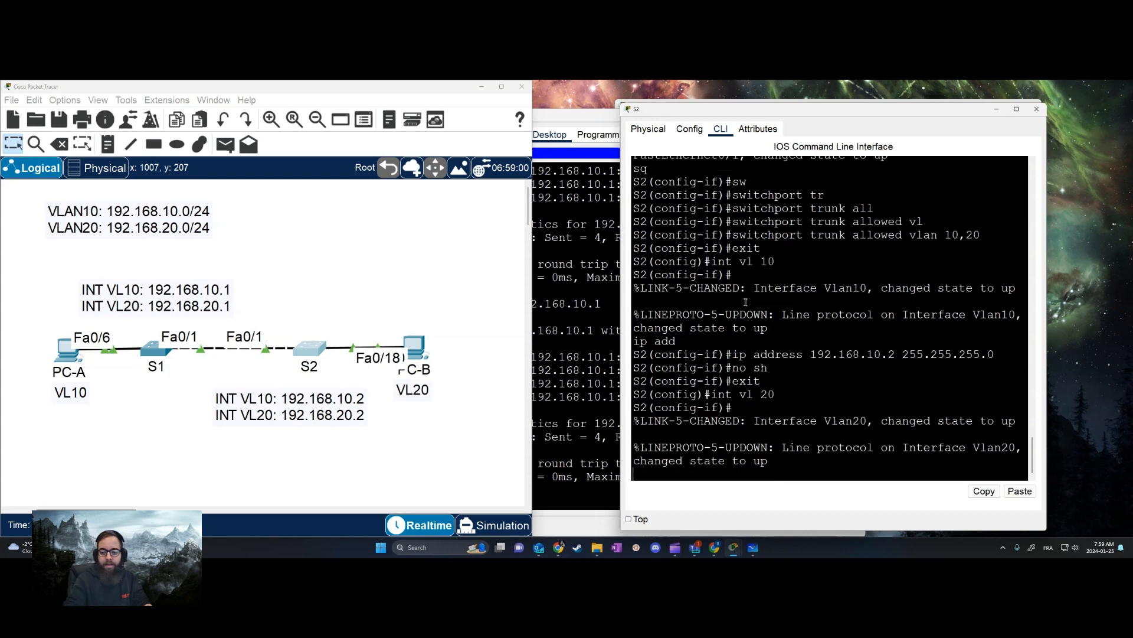
{"action": "key", "text": "Up"}
{"action": "key", "text": "Up"}
{"action": "key", "text": "Up"}
{"action": "key", "text": "Up"}
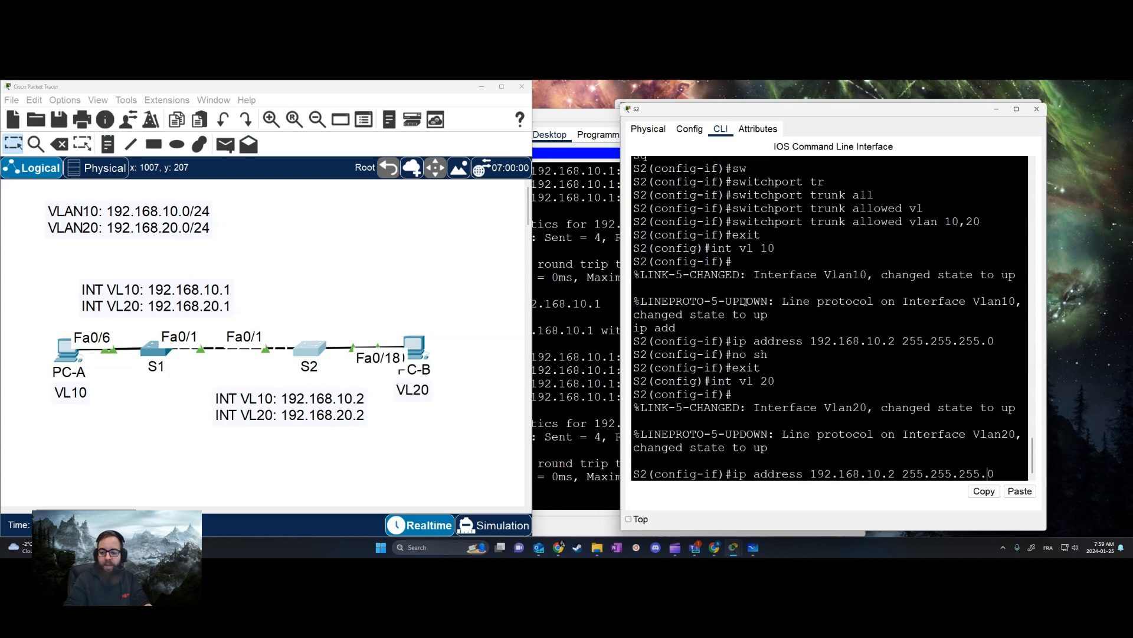
{"action": "key", "text": "Return"}
{"action": "type", "text": "no sh"}
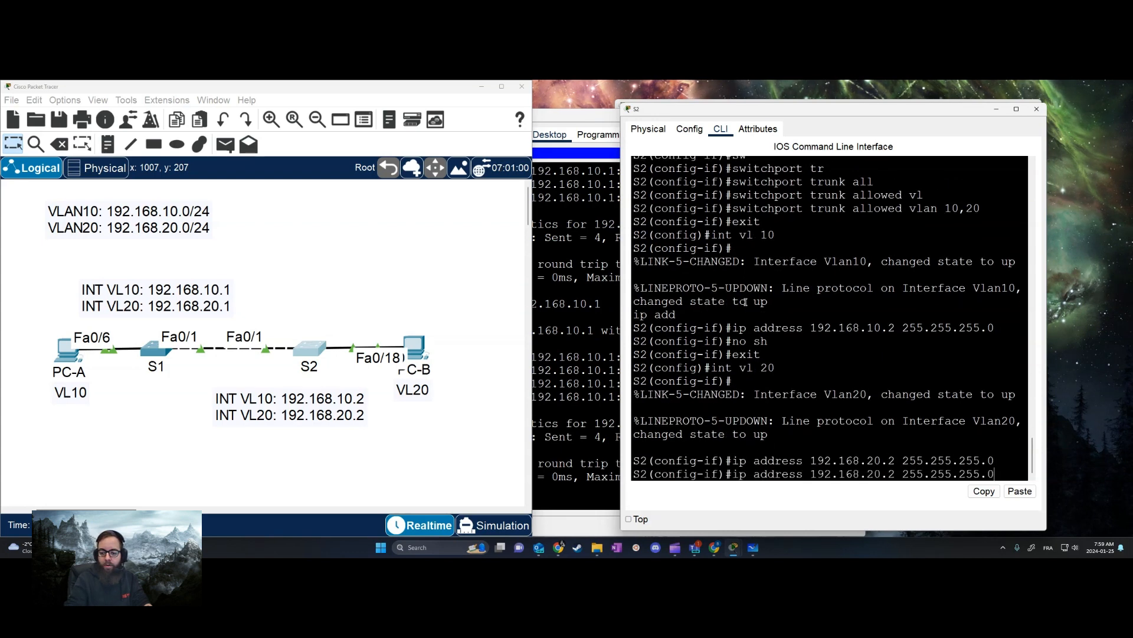
{"action": "key", "text": "Return"}
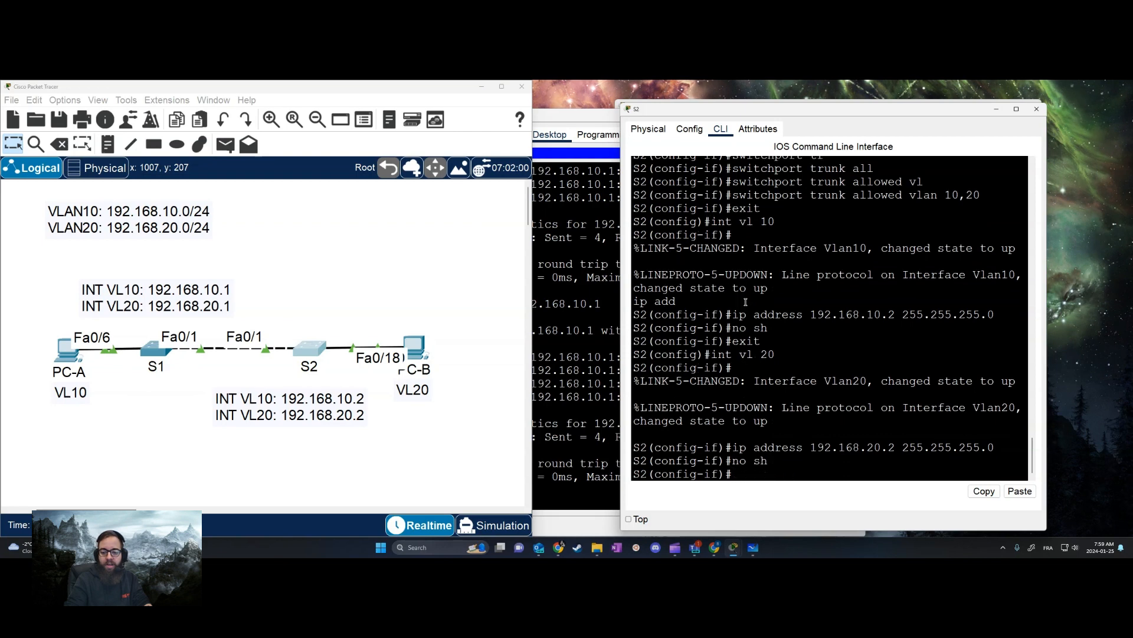
{"action": "type", "text": "end"}
{"action": "key", "text": "Return"}
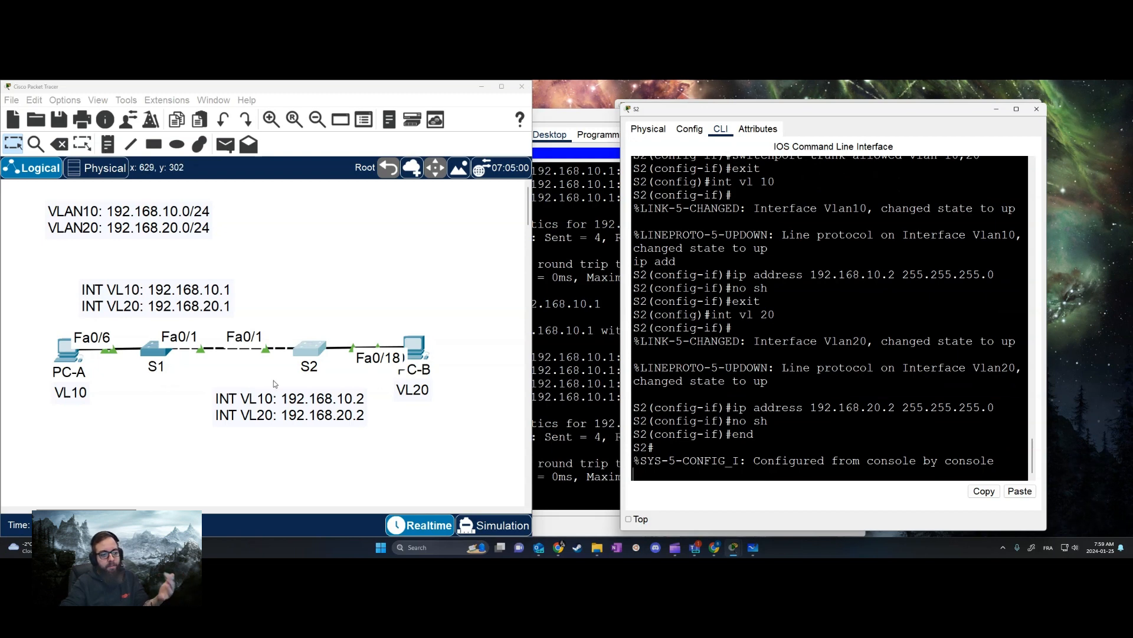
Return to PC-A's command prompt and ping S2's VLAN 10 interface at 192.168.10.2 twice
{"action": "left_click", "coordinate": [83, 410]}
{"action": "left_click", "coordinate": [65, 351]}
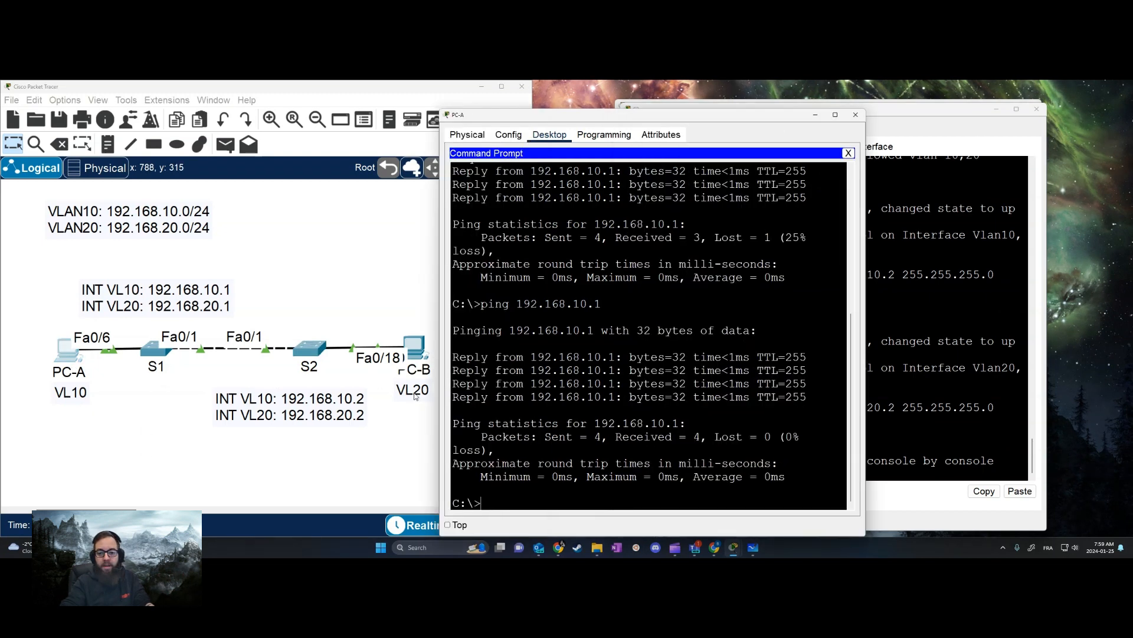
{"action": "left_click", "coordinate": [732, 452]}
{"action": "key", "text": "Up"}
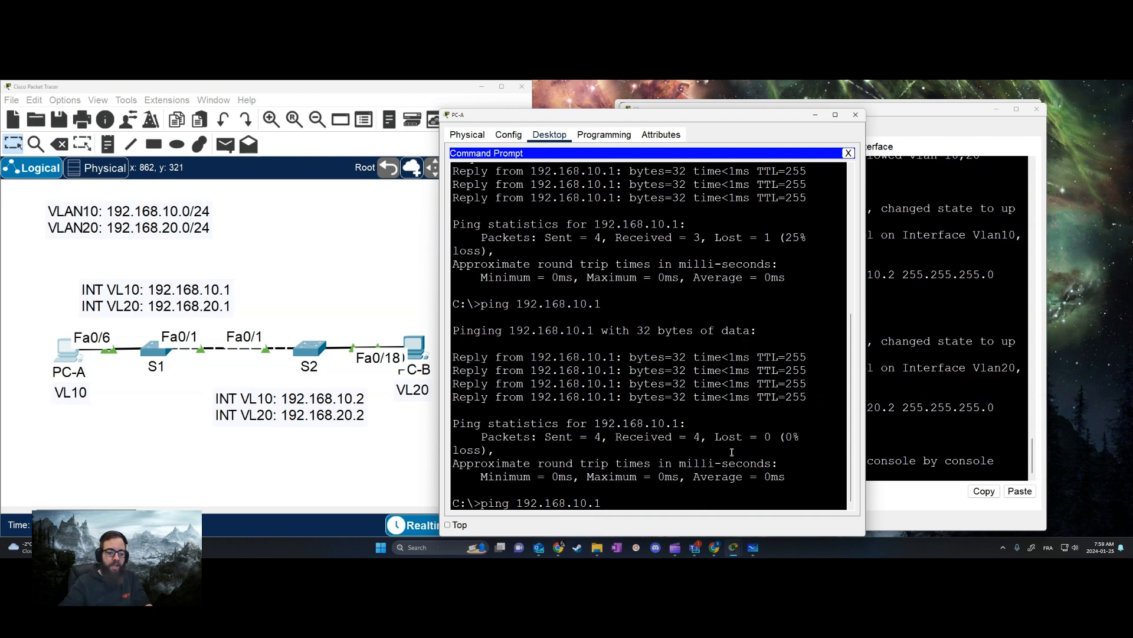
{"action": "key", "text": "Return"}
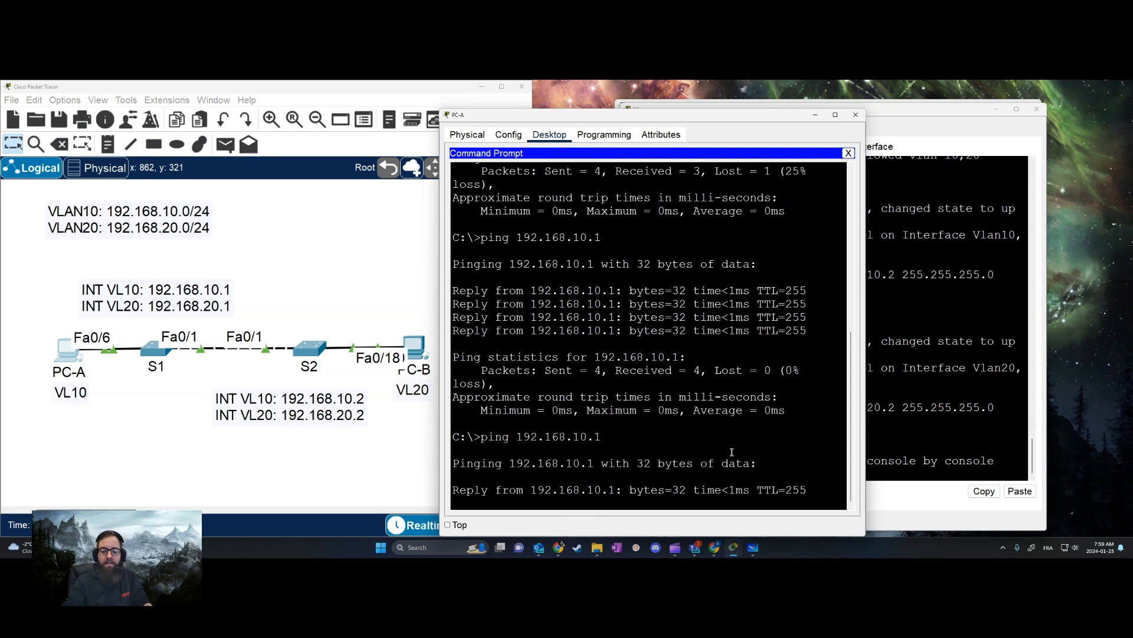
{"action": "key", "text": "ctrl+c"}
{"action": "key", "text": "Up"}
{"action": "key", "text": "Return"}
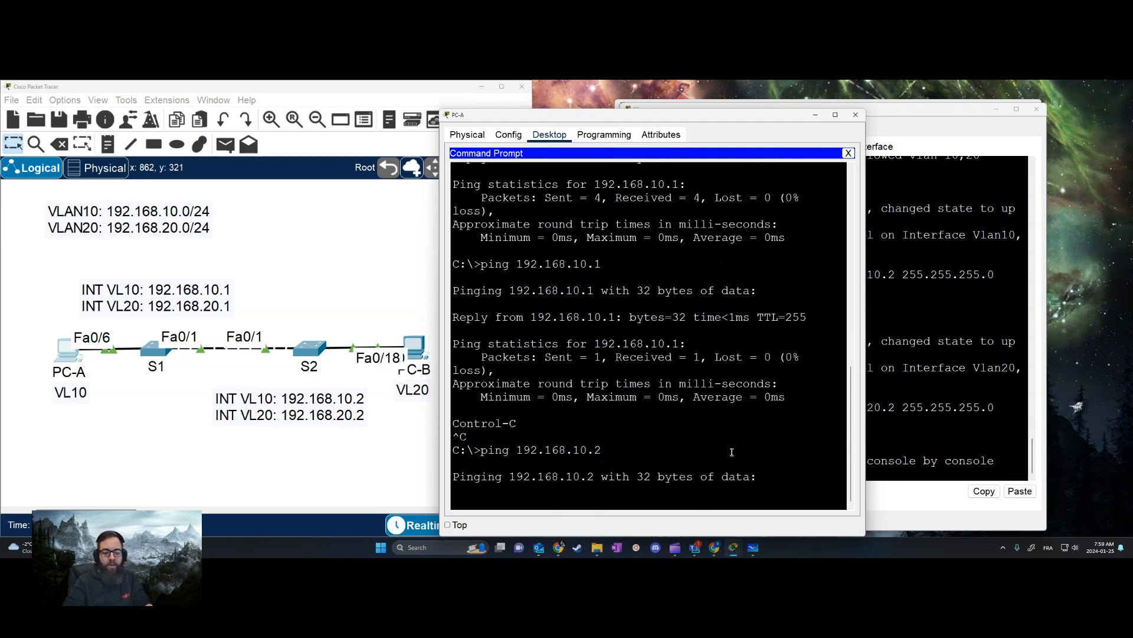
{"action": "left_click", "coordinate": [121, 525]}
{"action": "left_click", "coordinate": [645, 442]}
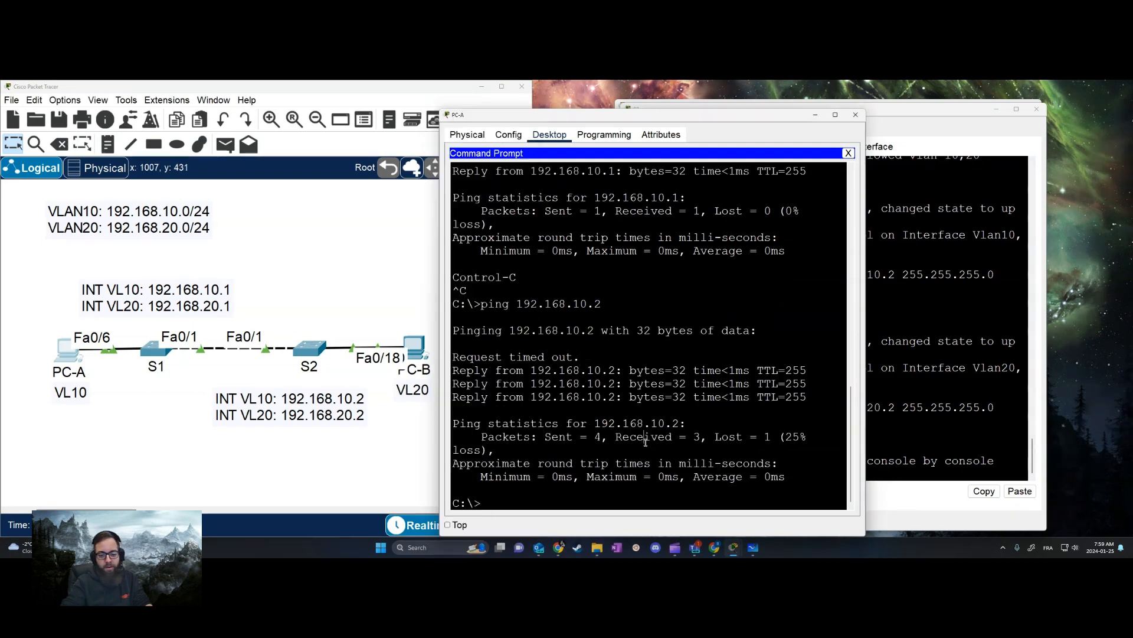
{"action": "key", "text": "Up"}
{"action": "key", "text": "Return"}
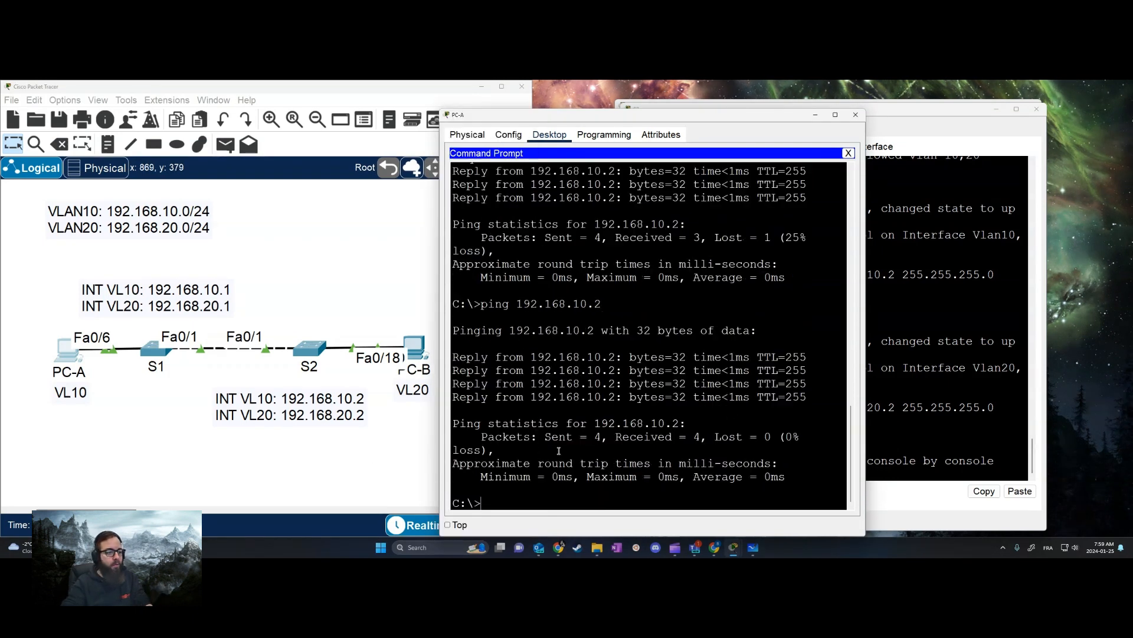
Ping S1's VLAN 20 interface at 192.168.20.1 from PC-A and dismiss the notification window
{"action": "key", "text": "Up"}
{"action": "key", "text": "BackSpace"}
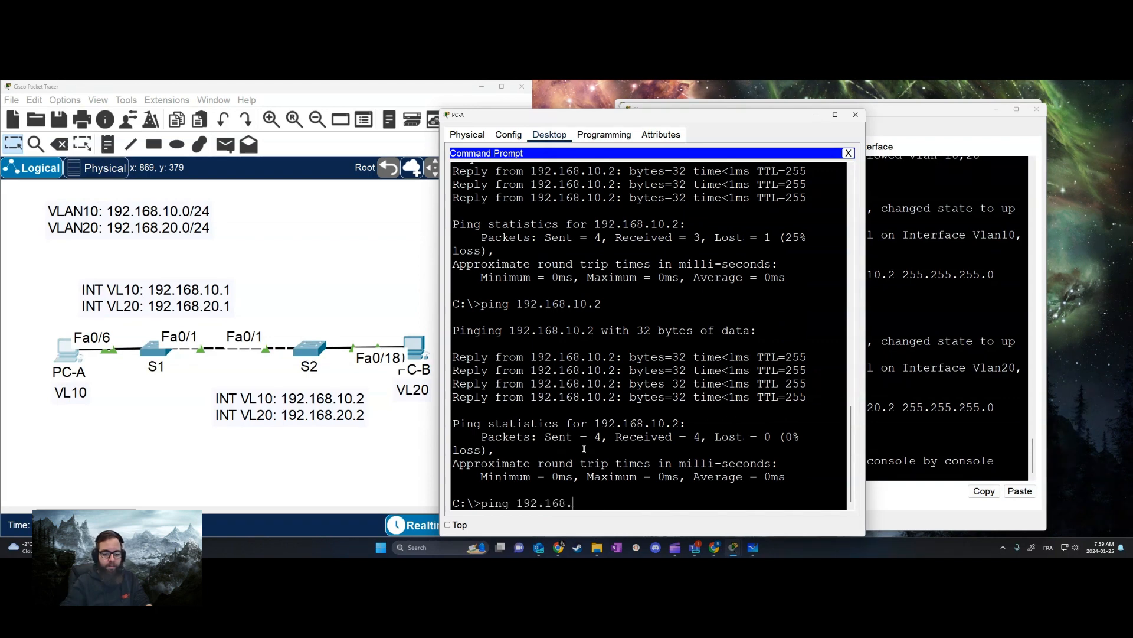
{"action": "type", "text": ".1"}
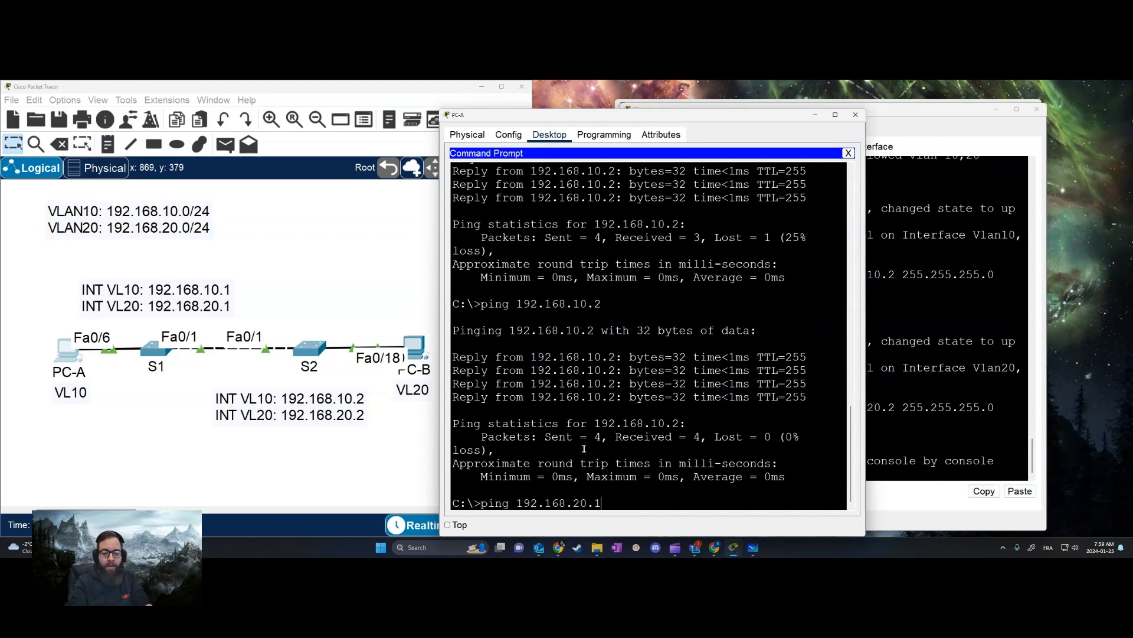
{"action": "key", "text": "Return"}
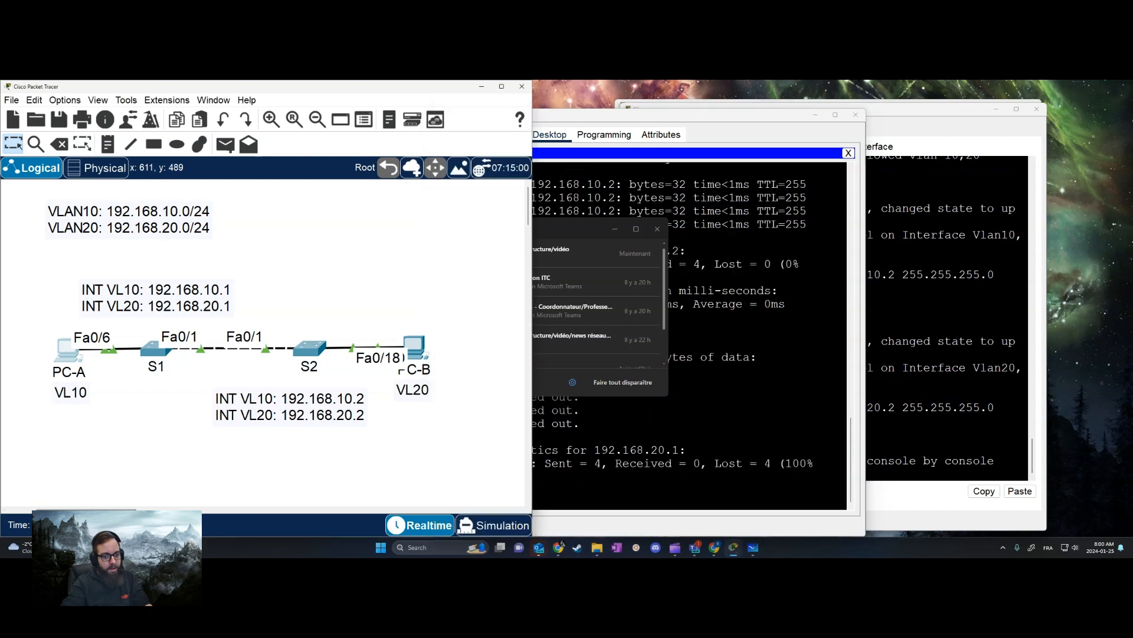
{"action": "left_click", "coordinate": [657, 236]}
Ping S2's VLAN 20 interface at 192.168.20.2 from PC-A
{"action": "left_click", "coordinate": [731, 405]}
{"action": "key", "text": "Up"}
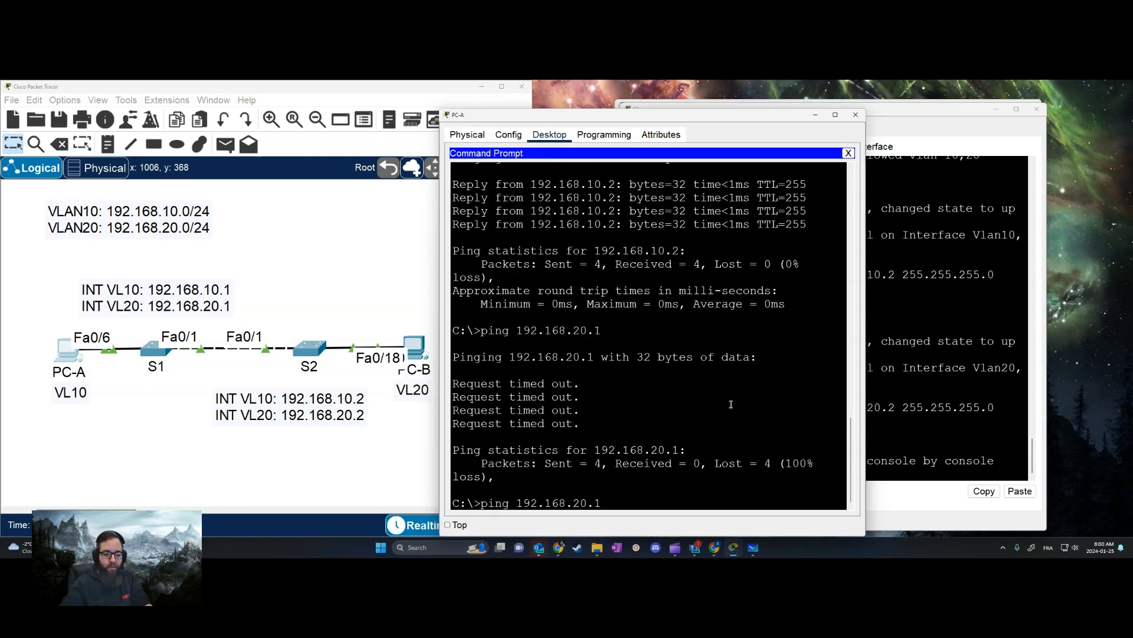
{"action": "key", "text": "BackSpace"}
{"action": "type", "text": "2"}
{"action": "key", "text": "Return"}
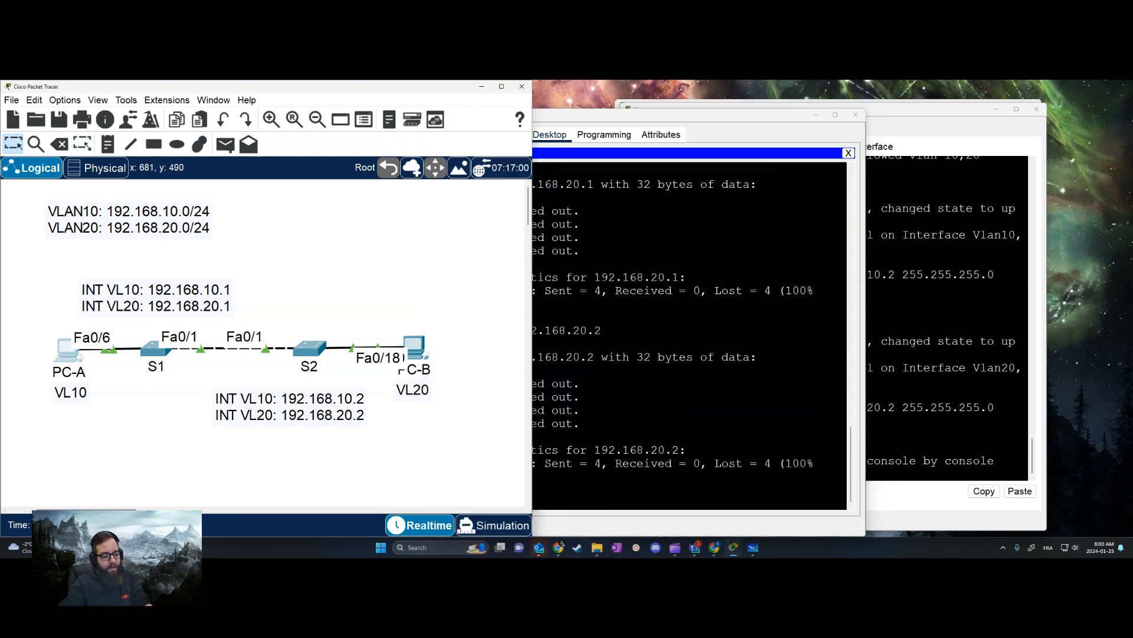
Ping PC-B at 192.168.20.10 from PC-A's command prompt and return to the topology workspace
{"action": "left_click", "coordinate": [820, 424]}
{"action": "key", "text": "Up"}
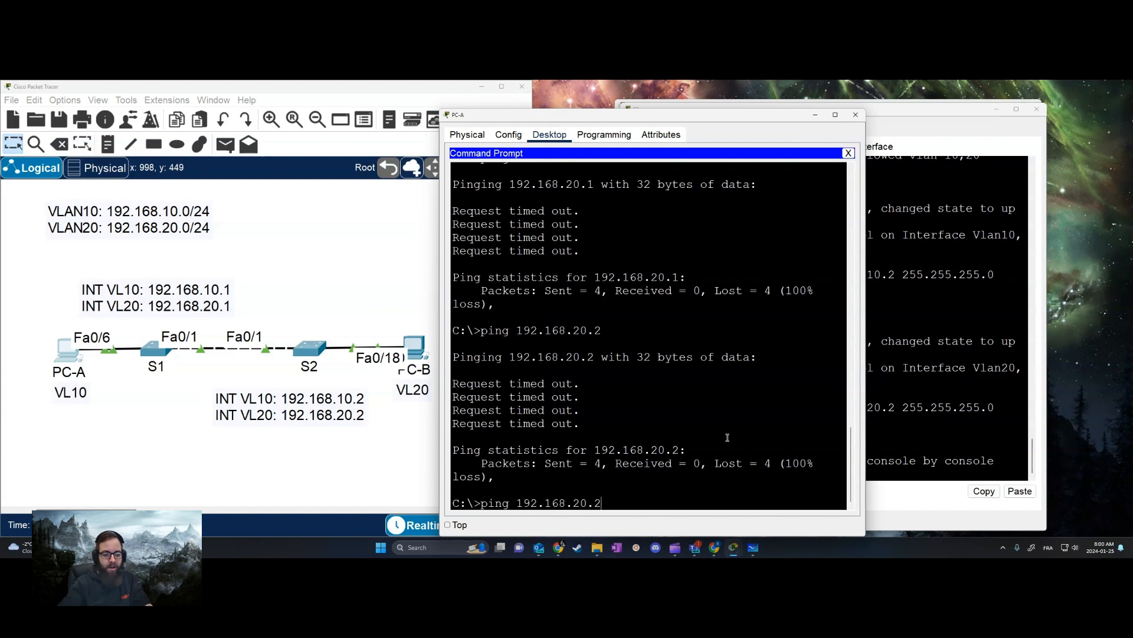
{"action": "key", "text": "BackSpace"}
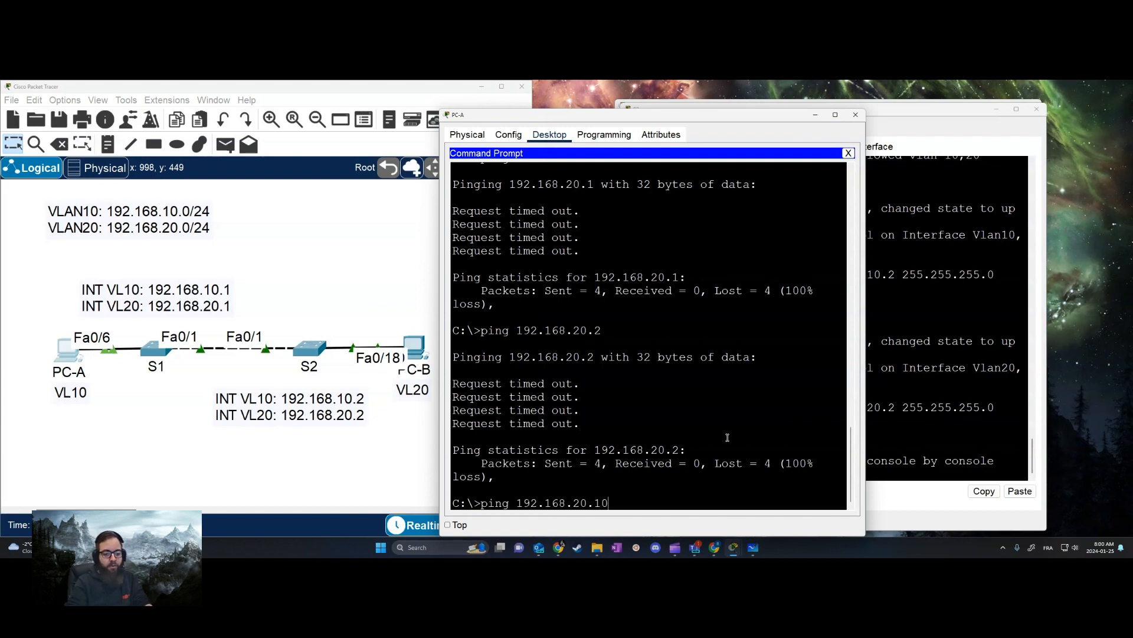
{"action": "type", "text": "0"}
{"action": "key", "text": "Return"}
{"action": "left_click", "coordinate": [311, 467]}
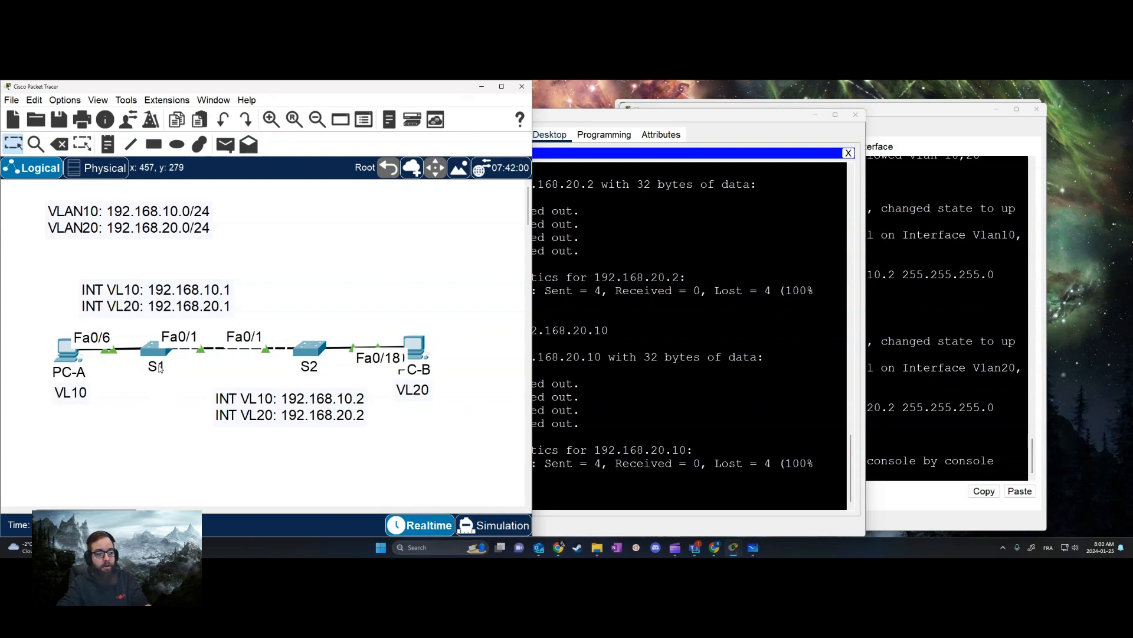
{"action": "left_click_drag", "start_coordinate": [152, 420], "coordinate": [153, 358]}
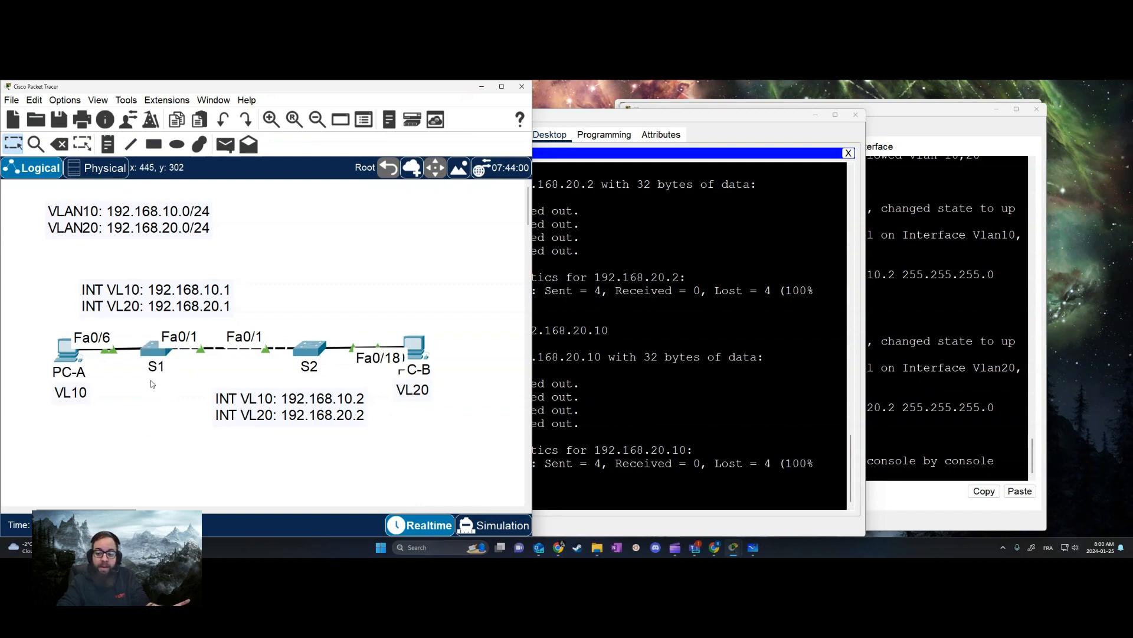
{"action": "mouse_move", "coordinate": [151, 384]}
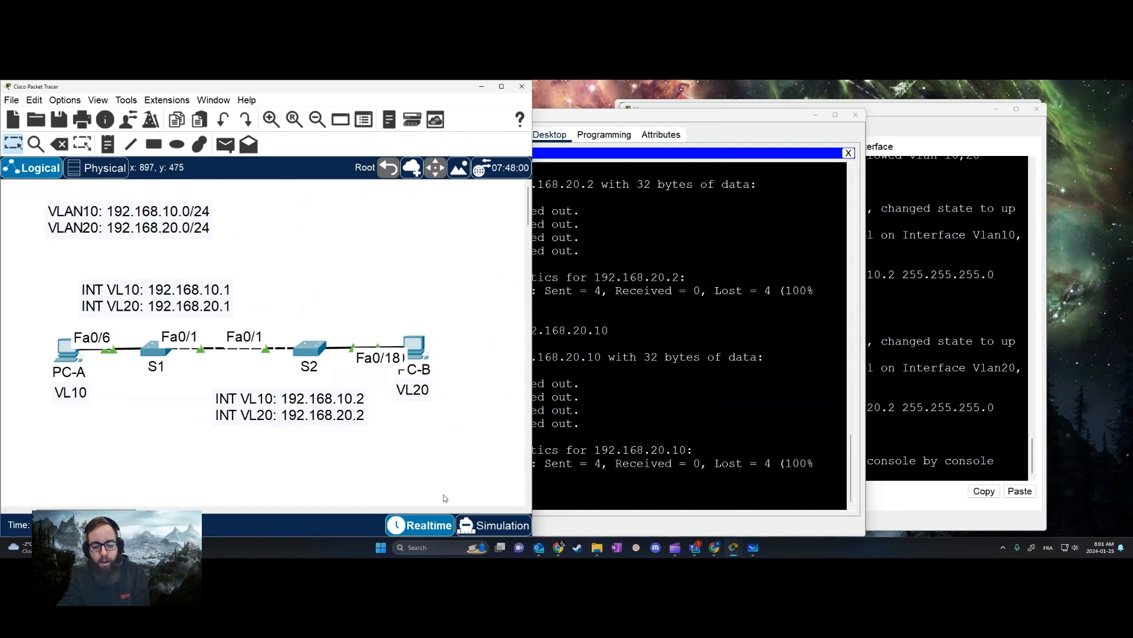
Show the device and connection selection toolbar below the logical workspace
{"action": "left_click", "coordinate": [118, 102]}
{"action": "left_click", "coordinate": [113, 104]}
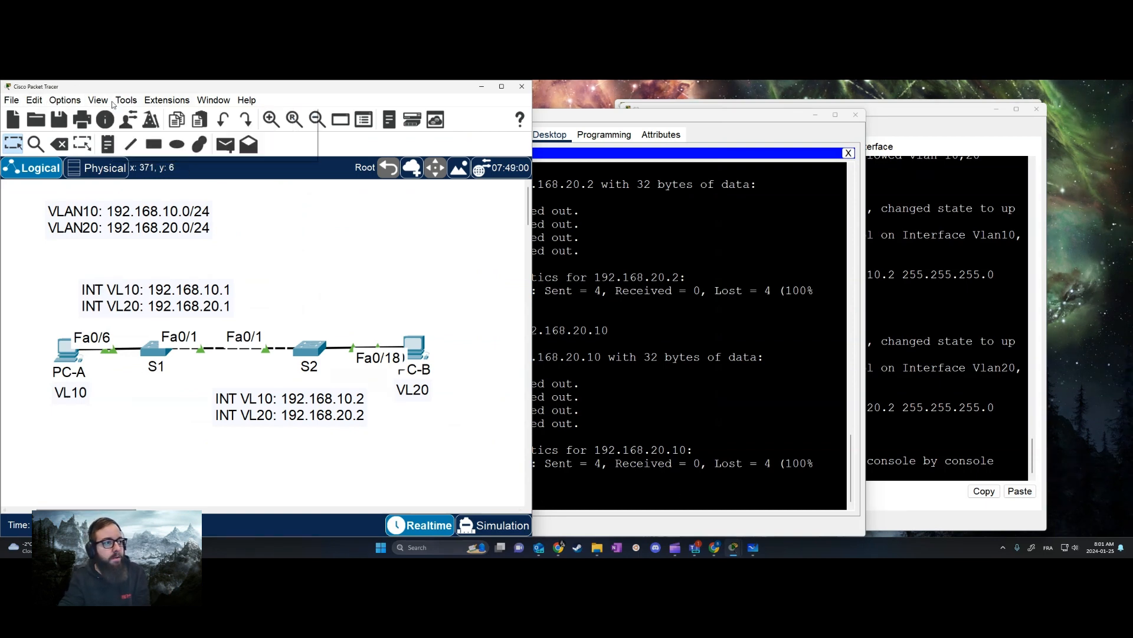
{"action": "left_click", "coordinate": [65, 99]}
{"action": "left_click", "coordinate": [98, 100]}
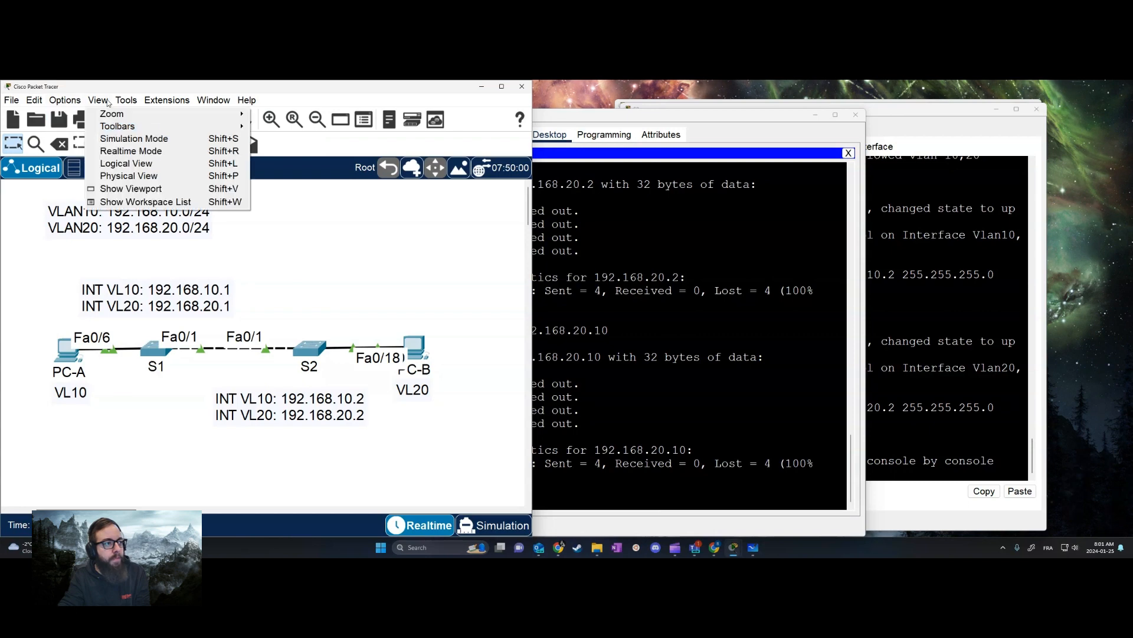
{"action": "mouse_move", "coordinate": [124, 126]}
{"action": "left_click", "coordinate": [286, 152]}
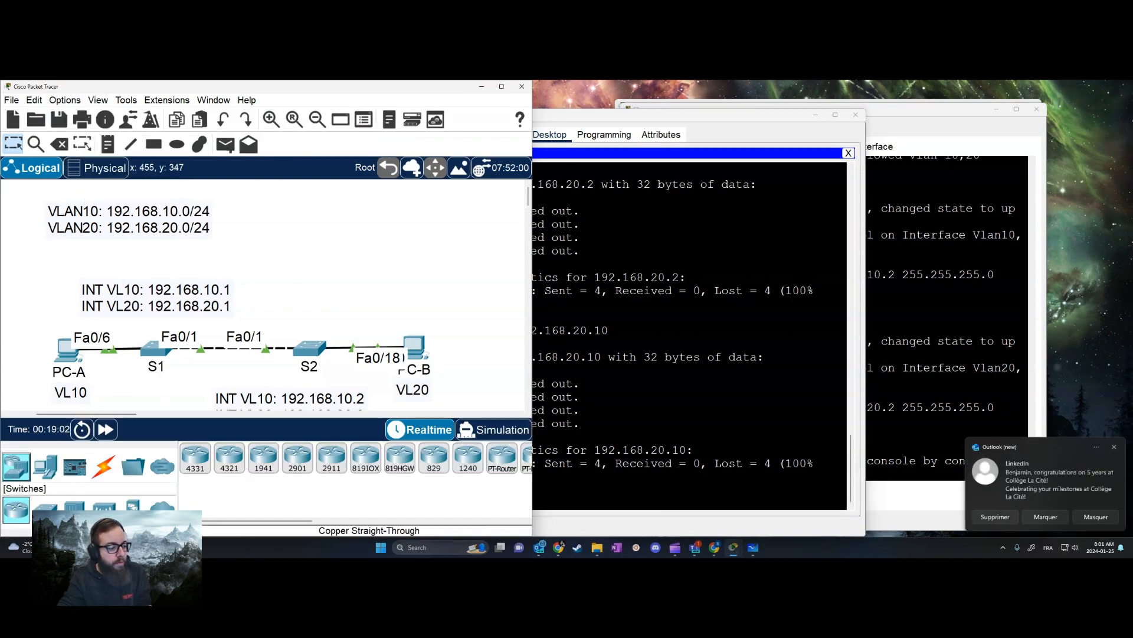
Place two 3560-24PS multilayer switches in the empty area above S2 and PC-B
{"action": "left_click", "coordinate": [45, 506]}
{"action": "left_click_drag", "start_coordinate": [305, 462], "coordinate": [318, 283]}
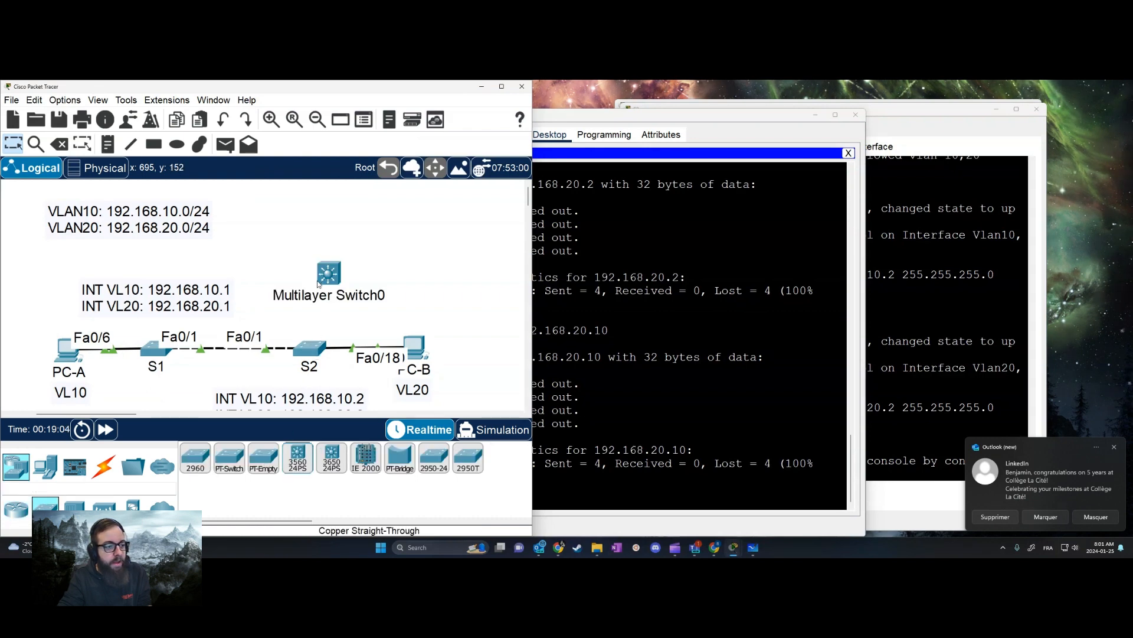
{"action": "left_click_drag", "start_coordinate": [302, 466], "coordinate": [440, 254]}
{"action": "left_click_drag", "start_coordinate": [328, 276], "coordinate": [307, 247]}
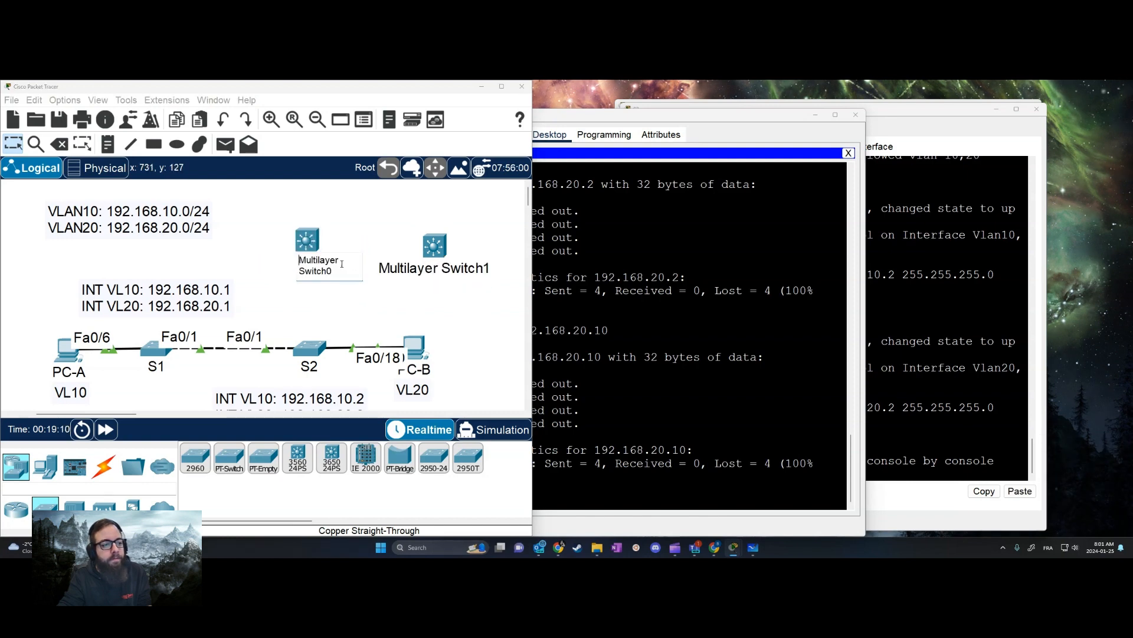
Delete the PC-A to S1 link, the S1 to S2 link and switch S2 from the topology
{"action": "mouse_move", "coordinate": [156, 351]}
{"action": "left_mouse_down"}
{"action": "mouse_move", "coordinate": [190, 357]}
{"action": "mouse_move", "coordinate": [166, 349]}
{"action": "mouse_move", "coordinate": [172, 356]}
{"action": "left_mouse_up"}
{"action": "left_click", "coordinate": [177, 351]}
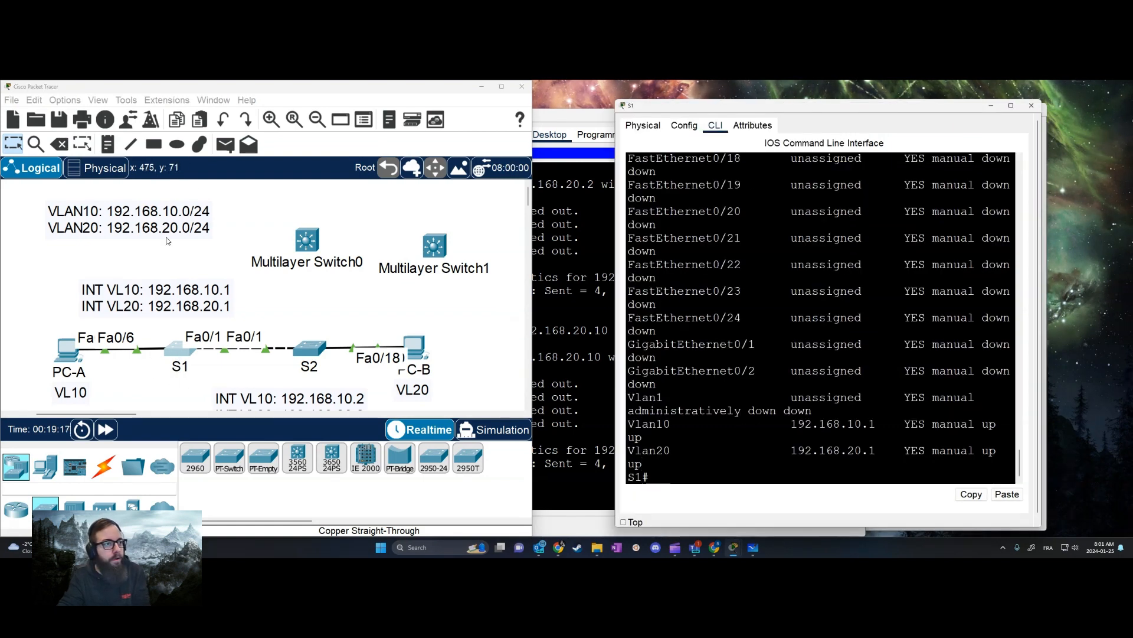
{"action": "left_click", "coordinate": [142, 379]}
{"action": "key", "text": "Delete"}
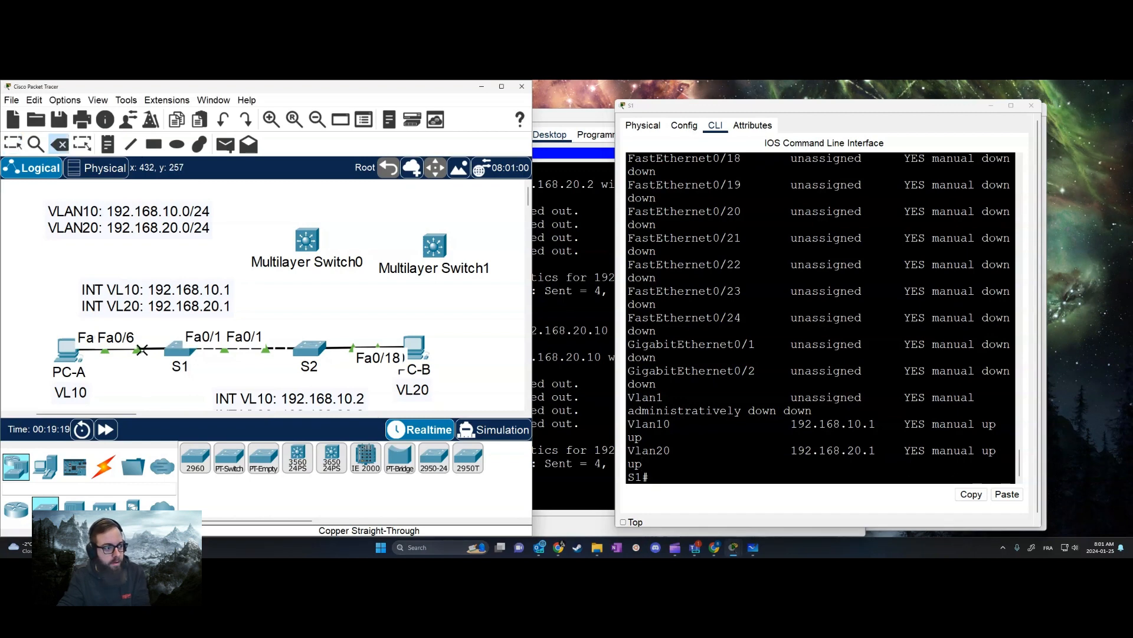
{"action": "left_click", "coordinate": [138, 350]}
{"action": "left_click", "coordinate": [283, 349]}
{"action": "left_click", "coordinate": [311, 349]}
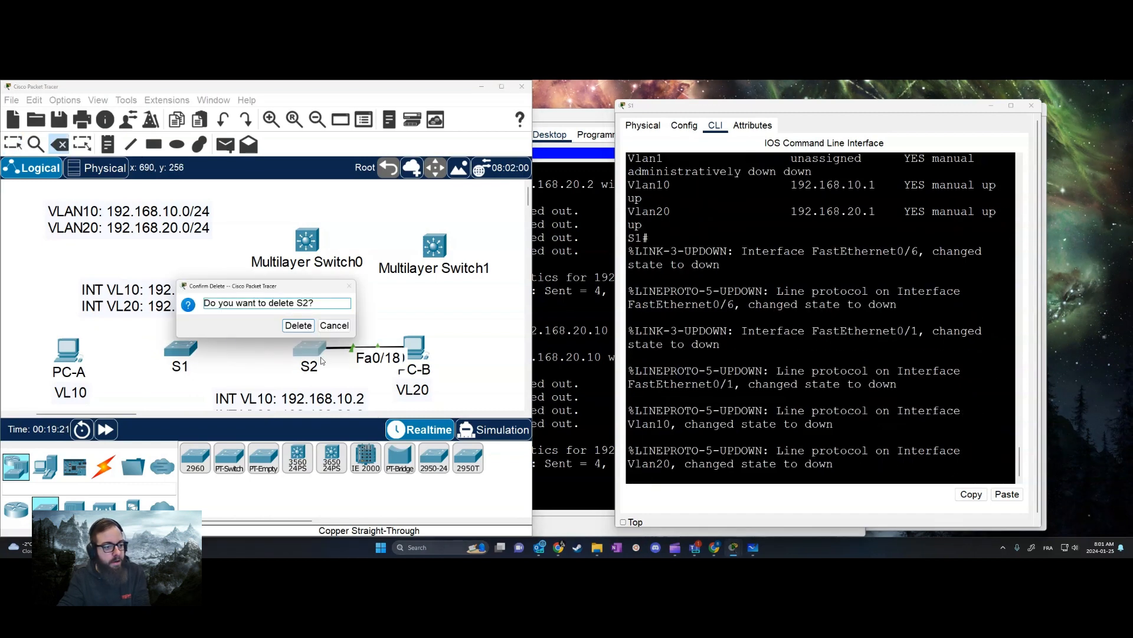
{"action": "left_click", "coordinate": [298, 326]}
{"action": "left_click", "coordinate": [180, 347]}
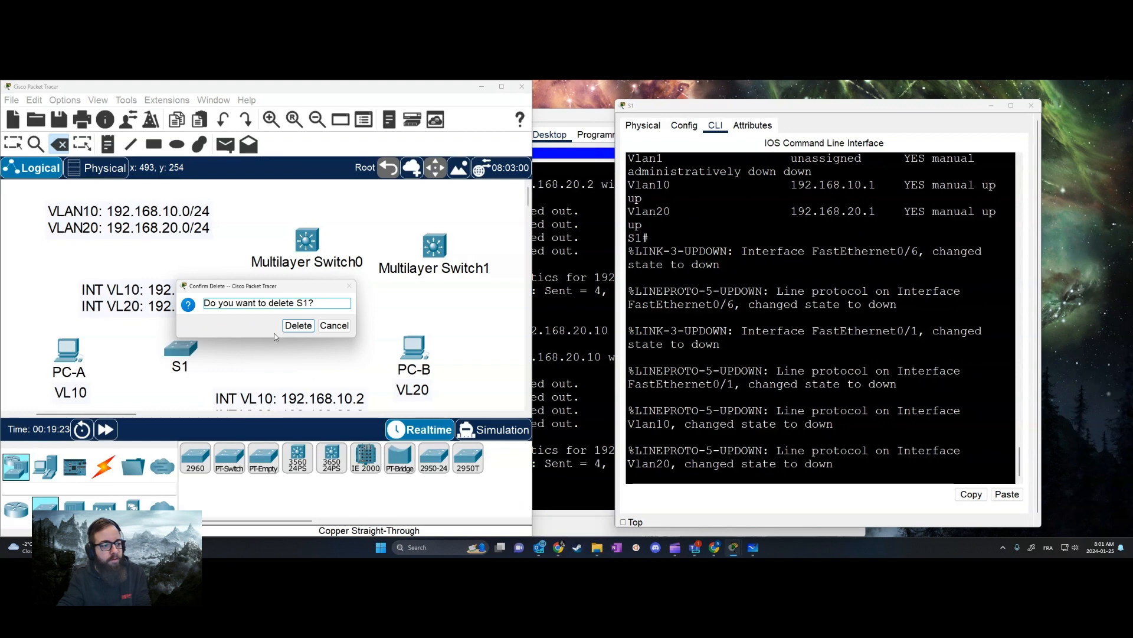
{"action": "key", "text": "Escape"}
{"action": "key", "text": "Escape"}
{"action": "left_click_drag", "start_coordinate": [192, 343], "coordinate": [262, 189]}
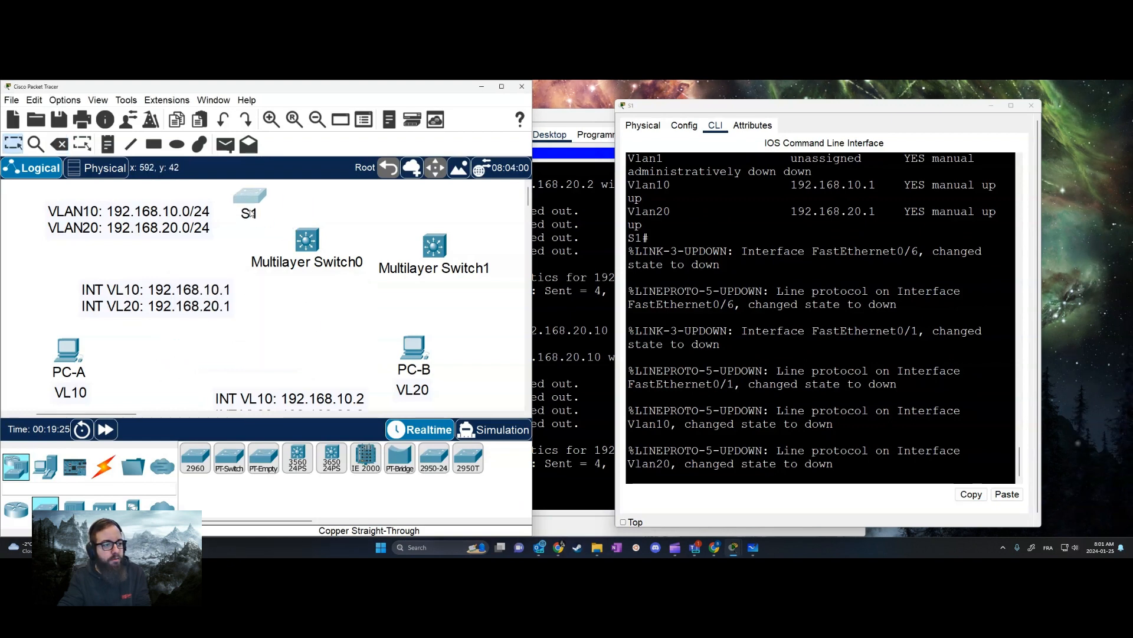
Move Multilayer Switch0 between PC-A and PC-B, and delete switch S1
{"action": "left_click_drag", "start_coordinate": [307, 240], "coordinate": [279, 323]}
{"action": "key", "text": "Delete"}
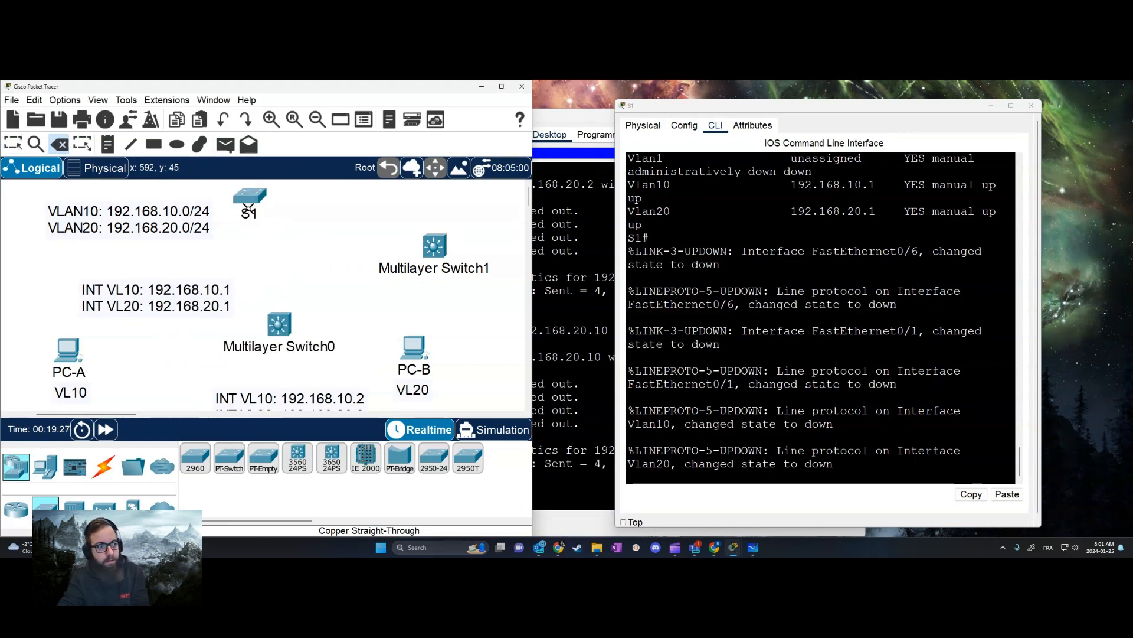
{"action": "left_click", "coordinate": [249, 198]}
{"action": "left_click", "coordinate": [298, 325]}
{"action": "key", "text": "Escape"}
Rename Multilayer Switch0 as SUPERS1 and line it up midway between PC-A and PC-B
{"action": "left_click", "coordinate": [279, 346]}
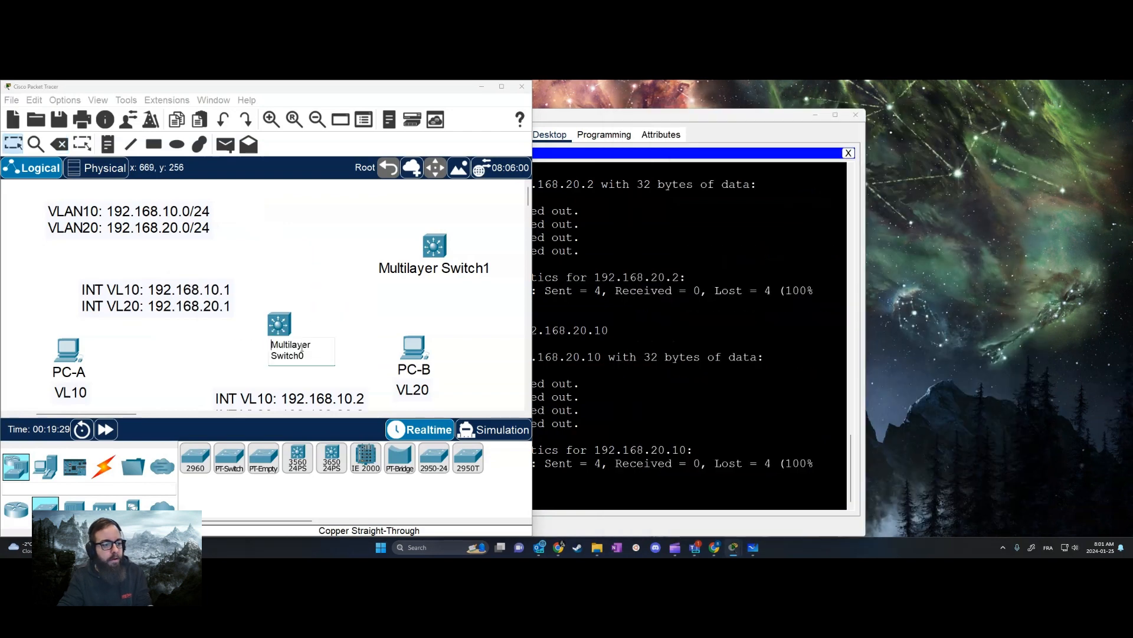
{"action": "key", "text": "ctrl+a"}
{"action": "type", "text": "S"}
{"action": "key", "text": "BackSpace"}
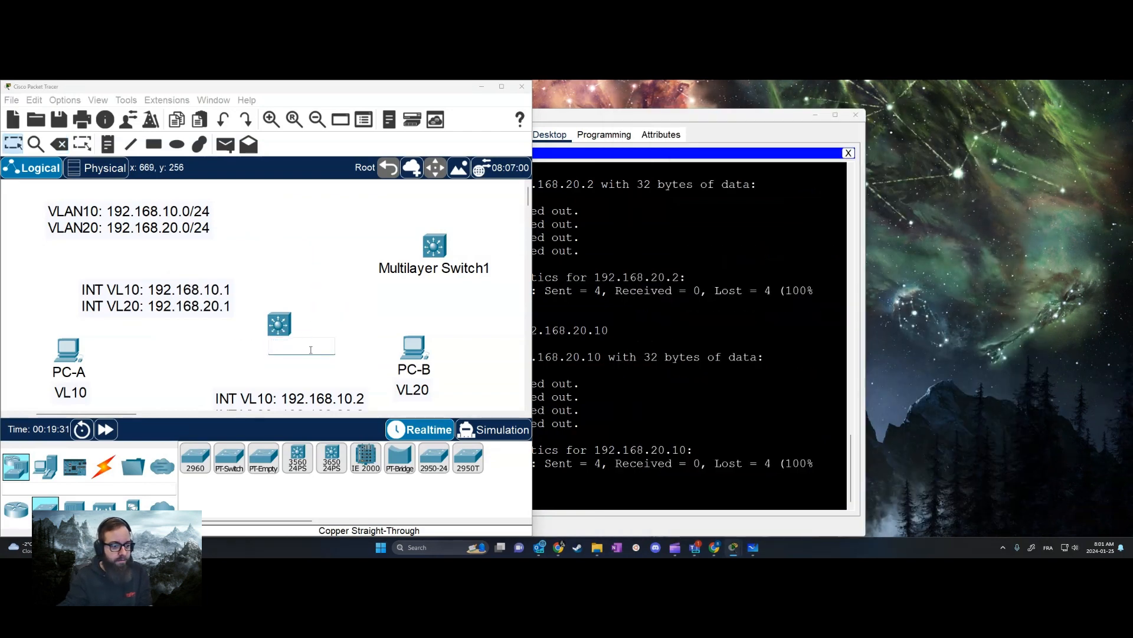
{"action": "type", "text": "SHOE"}
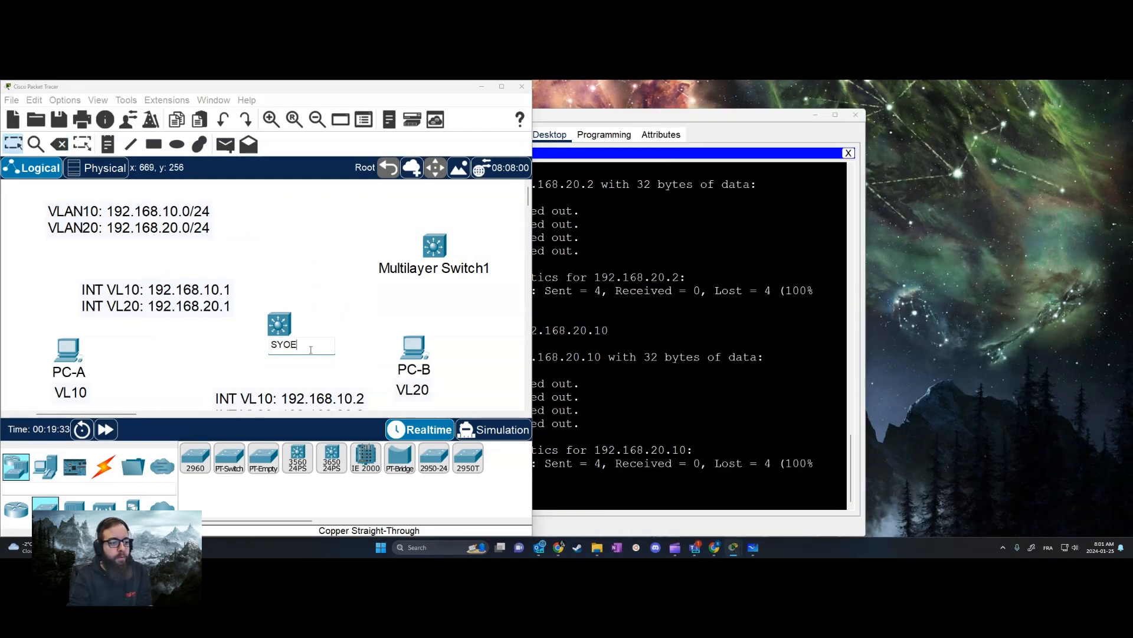
{"action": "key", "text": "BackSpace"}
{"action": "key", "text": "BackSpace"}
{"action": "key", "text": "BackSpace"}
{"action": "type", "text": "UPERS1"}
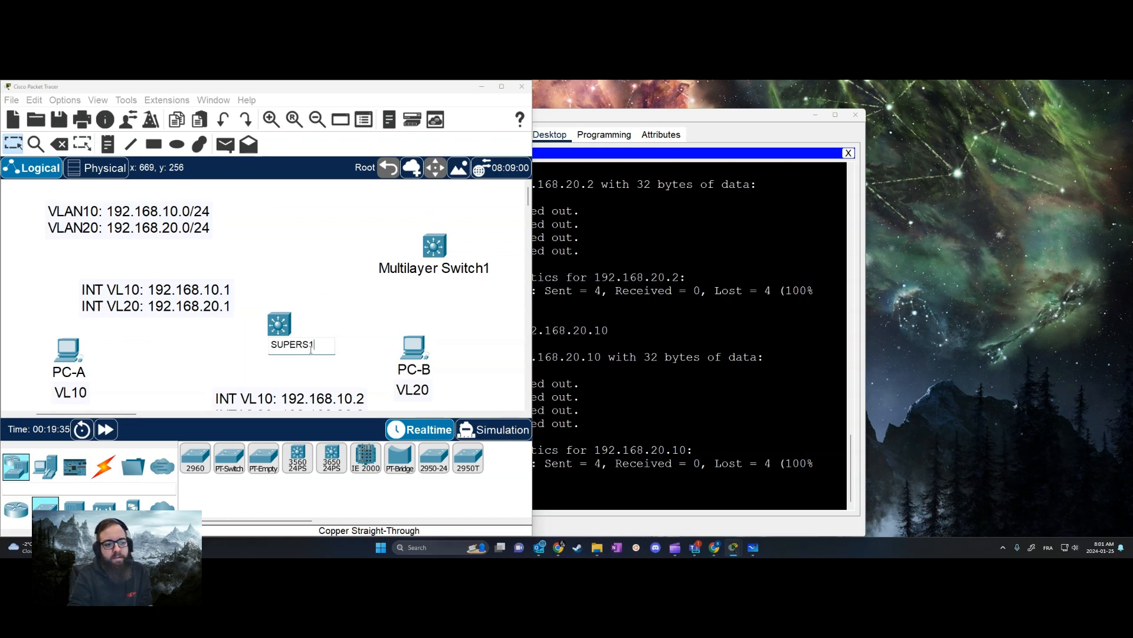
{"action": "key", "text": "Return"}
{"action": "left_click_drag", "start_coordinate": [279, 325], "coordinate": [248, 343]}
Connect PC-A's FastEthernet0 to SUPERS1's FastEthernet0/6 with a copper straight-through cable
{"action": "left_click", "coordinate": [104, 466]}
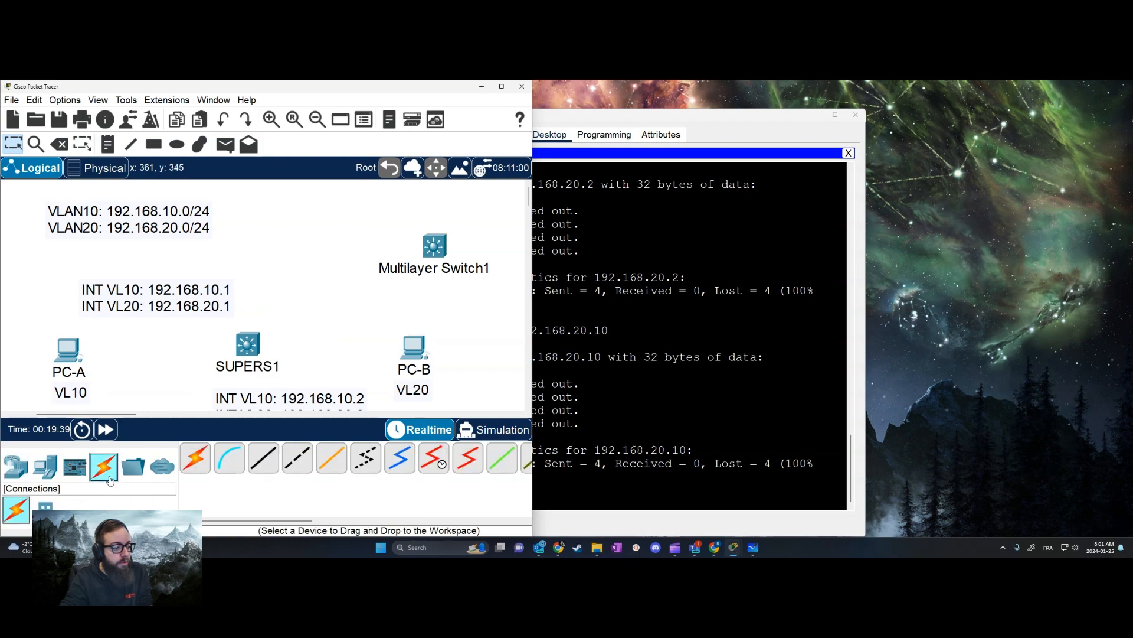
{"action": "left_click", "coordinate": [263, 457]}
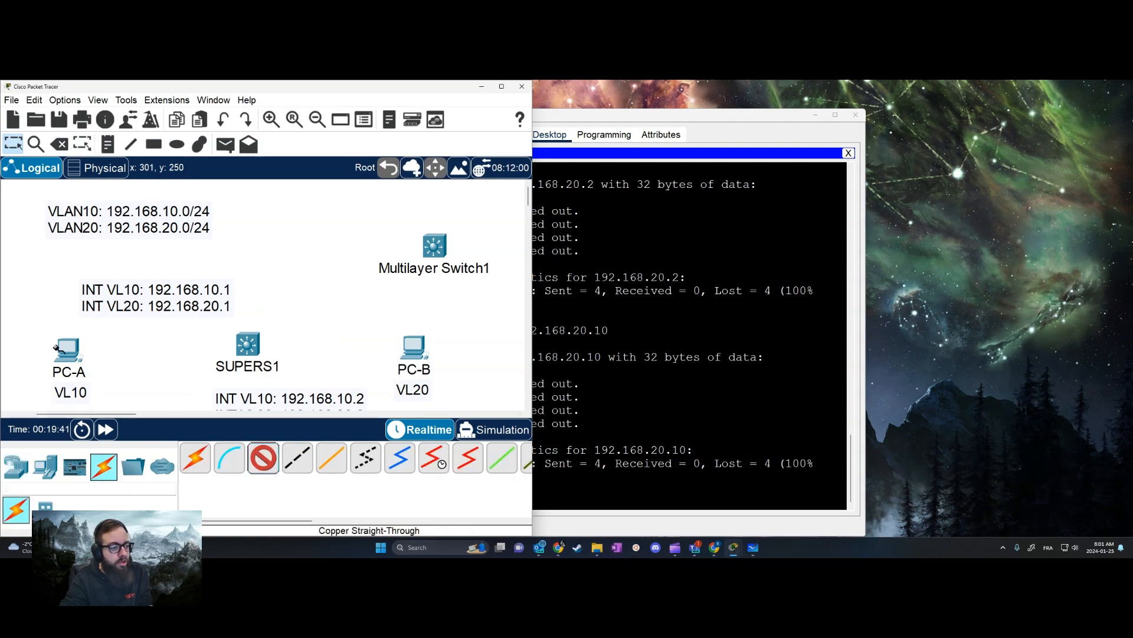
{"action": "left_click", "coordinate": [74, 353]}
{"action": "left_click", "coordinate": [142, 401]}
{"action": "left_click", "coordinate": [247, 345]}
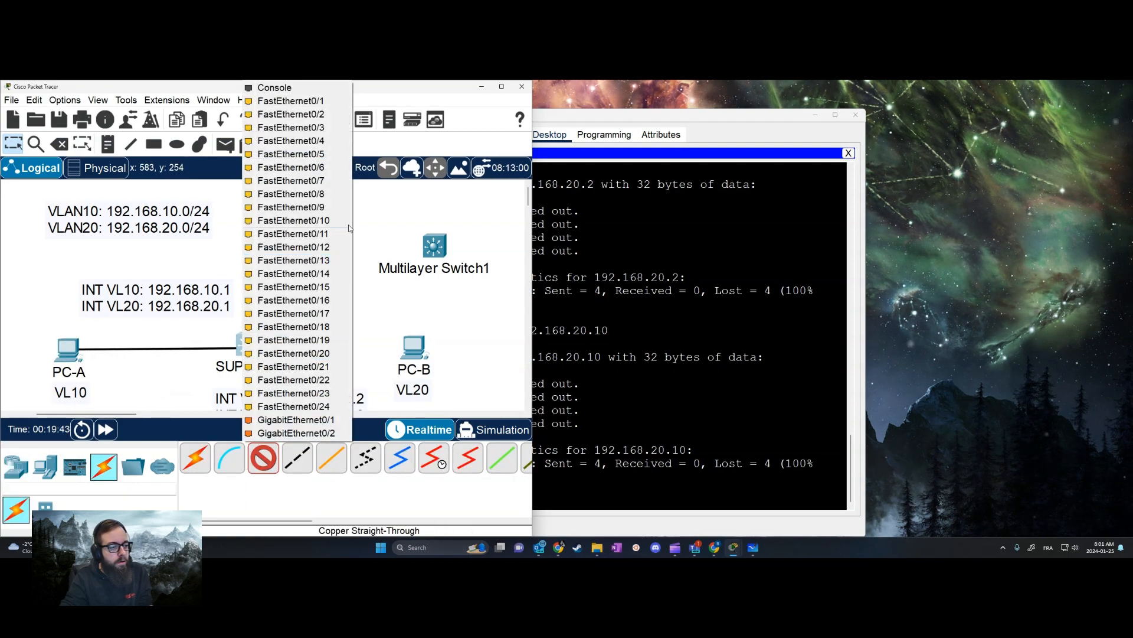
{"action": "left_click", "coordinate": [290, 167]}
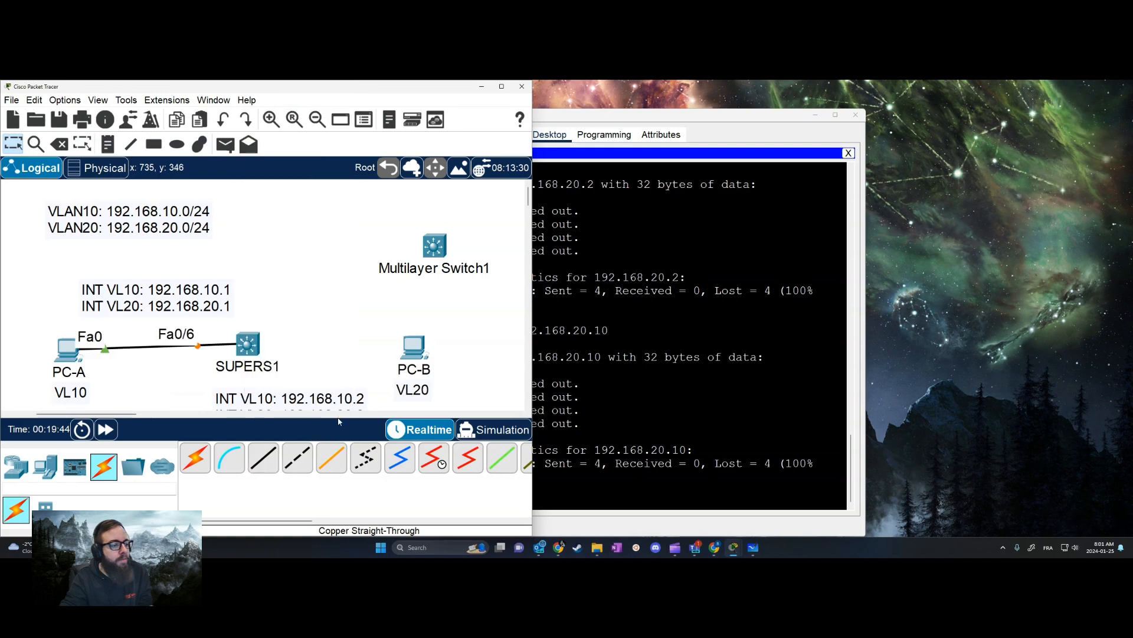
Connect PC-B's FastEthernet0 to SUPERS1's FastEthernet0/18 with a copper straight-through cable
{"action": "left_click", "coordinate": [264, 458]}
{"action": "left_click", "coordinate": [413, 348]}
{"action": "left_click", "coordinate": [439, 390]}
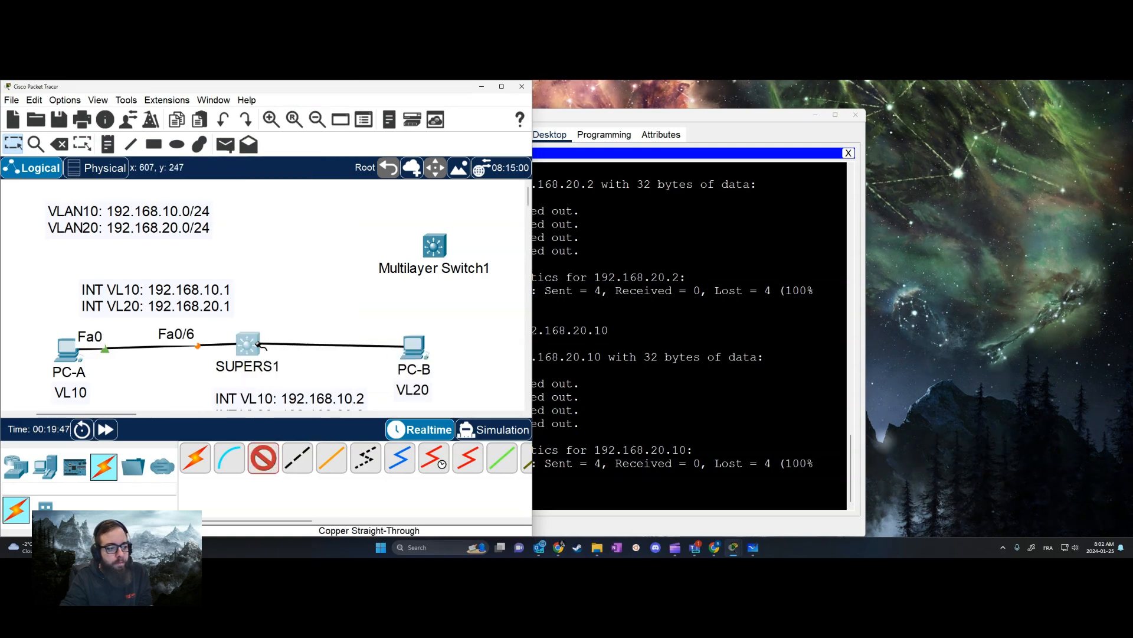
{"action": "left_click", "coordinate": [248, 344]}
{"action": "left_click", "coordinate": [310, 313]}
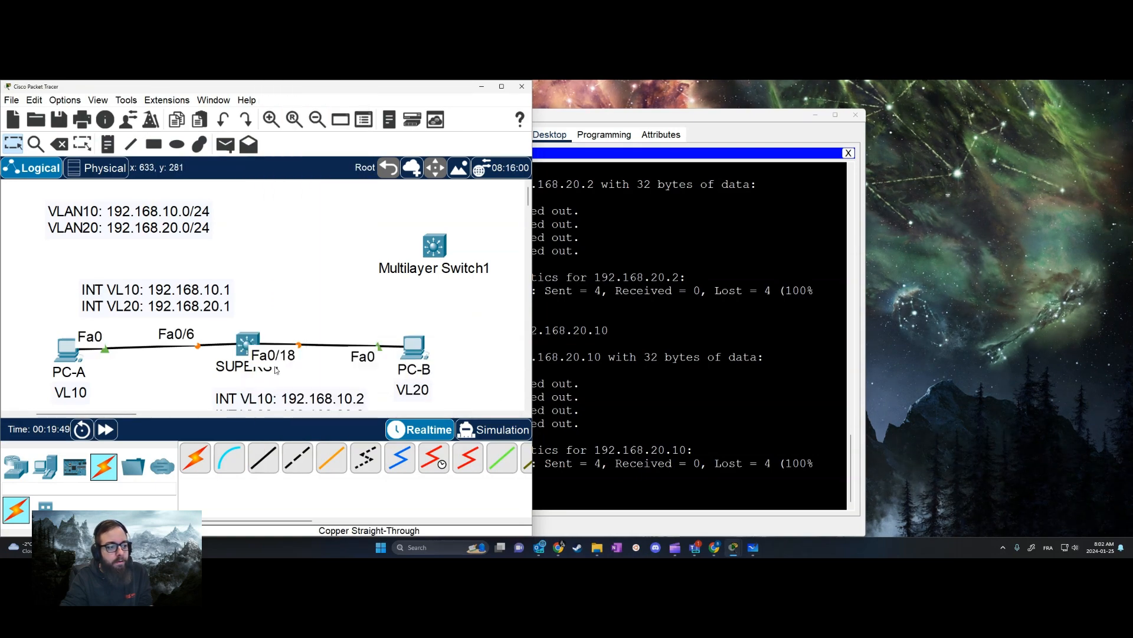
Open SUPERS1's command-line interface and answer no to the initial configuration dialog
{"action": "left_click", "coordinate": [248, 344]}
{"action": "left_click", "coordinate": [539, 135]}
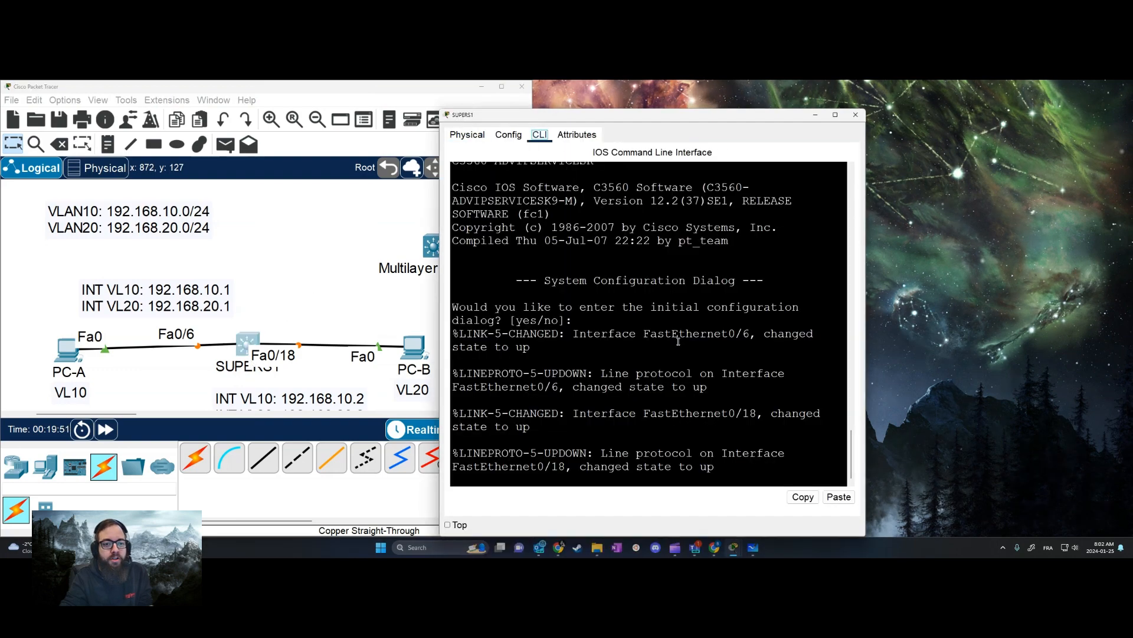
{"action": "key", "text": "Return"}
{"action": "key", "text": "Return"}
{"action": "key", "text": "Return"}
{"action": "key", "text": "Return"}
{"action": "type", "text": "no"}
{"action": "key", "text": "Return"}
{"action": "key", "text": "Return"}
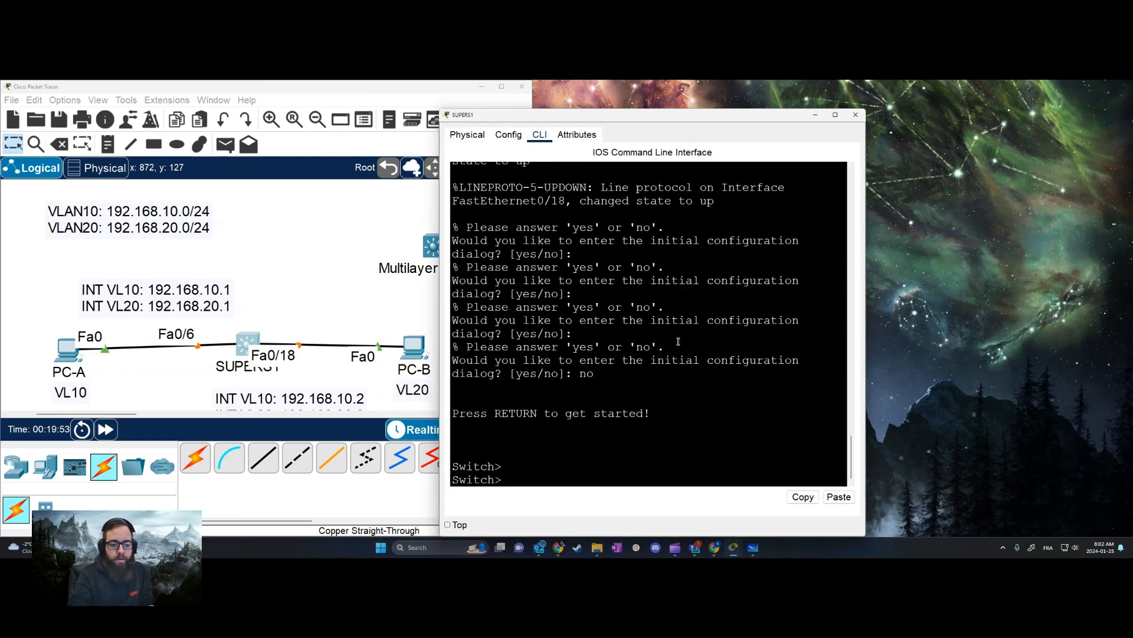
Enter global configuration mode on the multilayer switch and set its hostname to SUPERS1
{"action": "type", "text": "en"}
{"action": "key", "text": "Return"}
{"action": "type", "text": "conf t"}
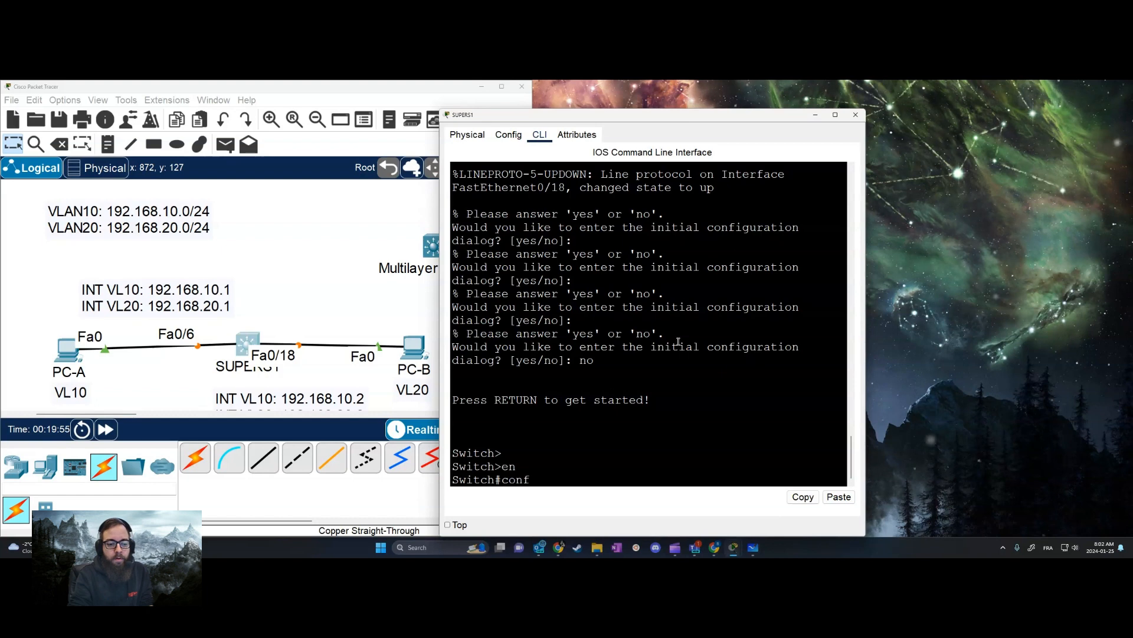
{"action": "key", "text": "Return"}
{"action": "type", "text": "ho"}
{"action": "key", "text": "Tab"}
{"action": "type", "text": "SUPER!"}
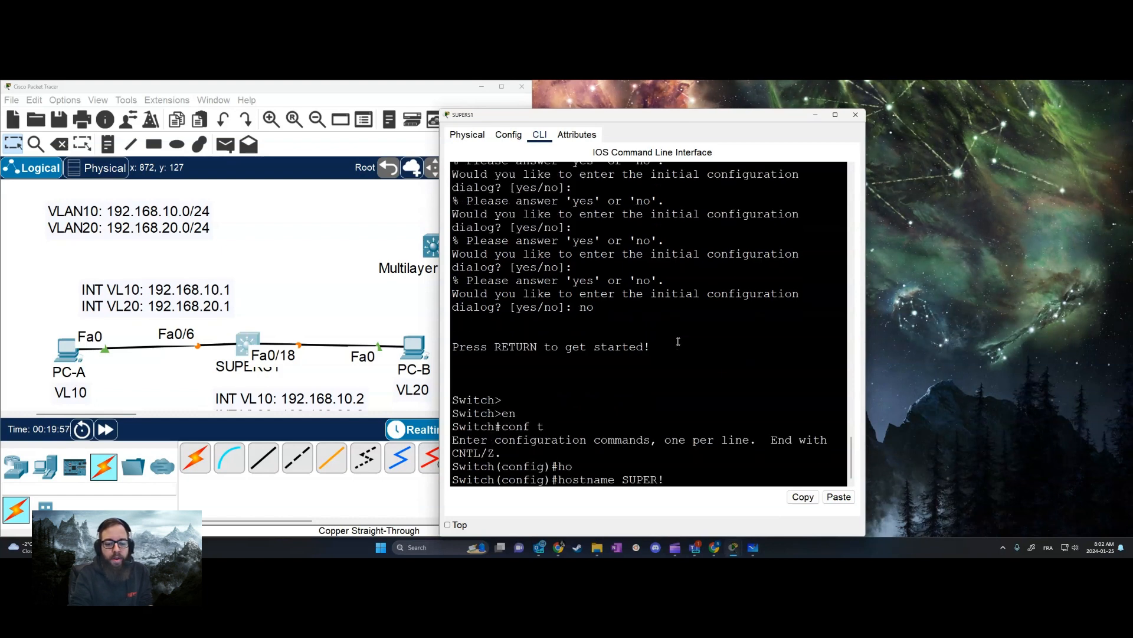
{"action": "type", "text": "1"}
{"action": "key", "text": "Return"}
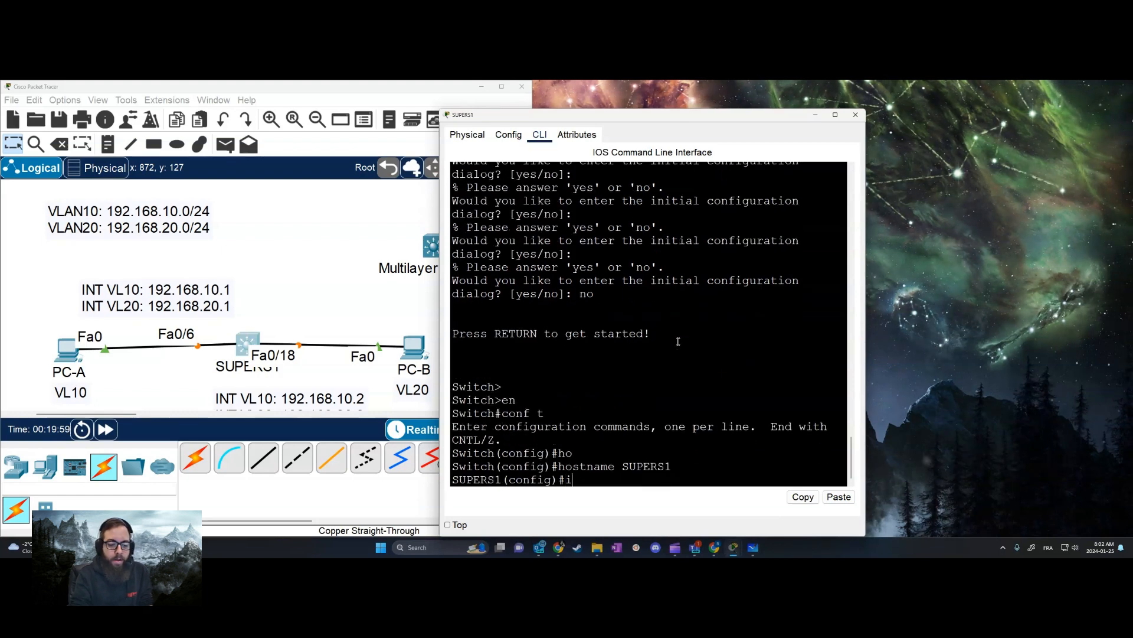
Enable IP routing on SUPERS1, display its routing table with do sh ip route, and widen the console window
{"action": "type", "text": "ip routing"}
{"action": "key", "text": "Return"}
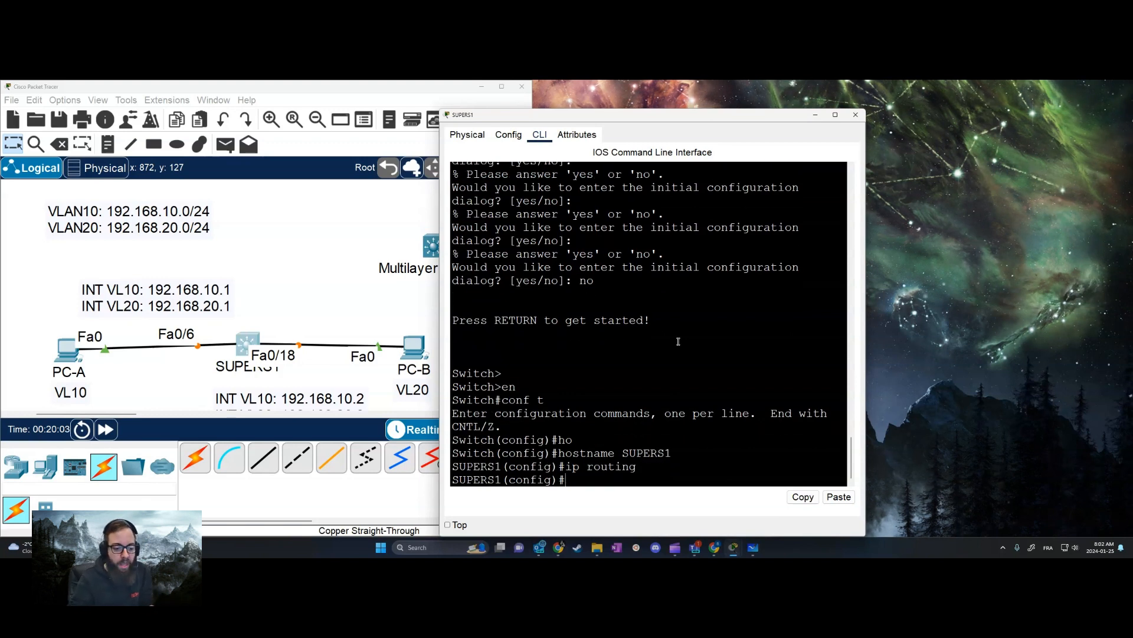
{"action": "type", "text": "do sh ip"}
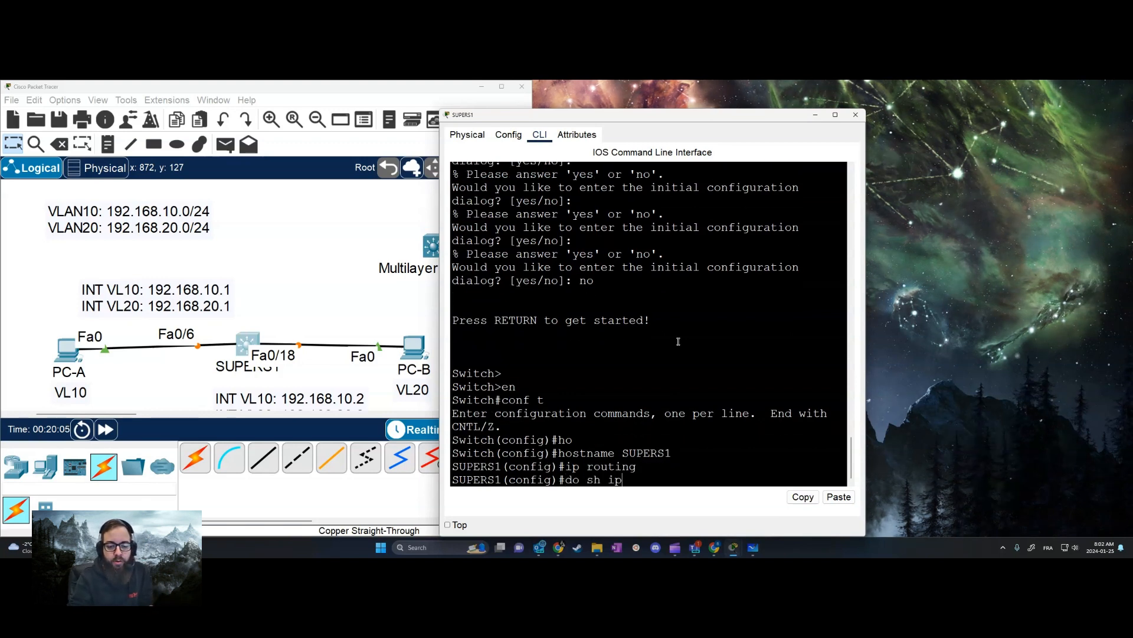
{"action": "type", "text": " route"}
{"action": "key", "text": "Return"}
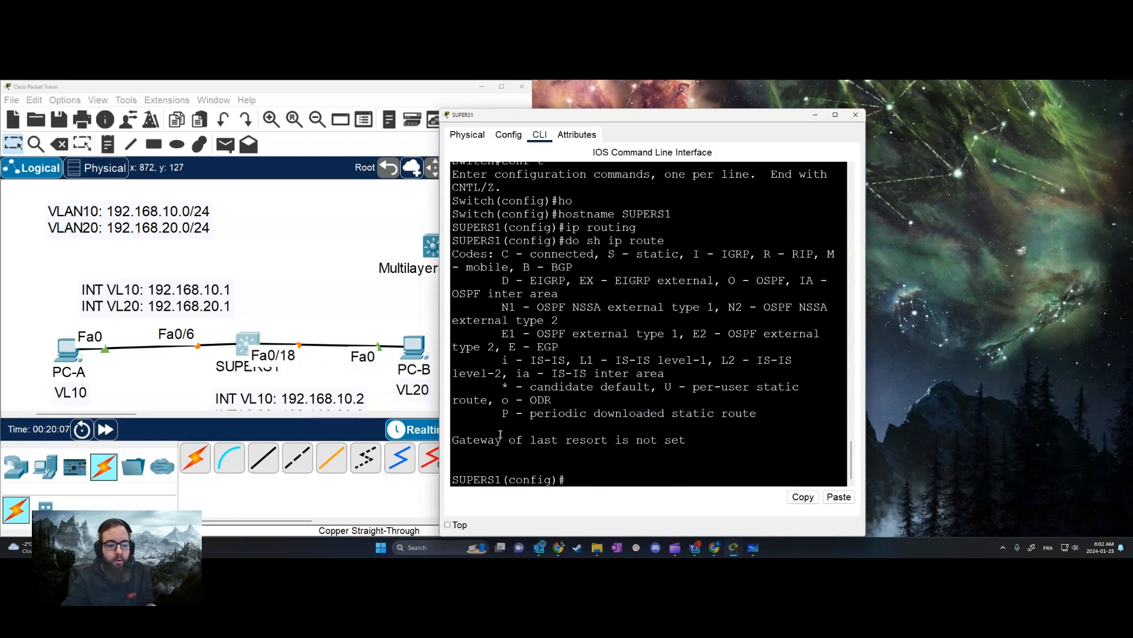
{"action": "left_click_drag", "start_coordinate": [866, 416], "coordinate": [1076, 423]}
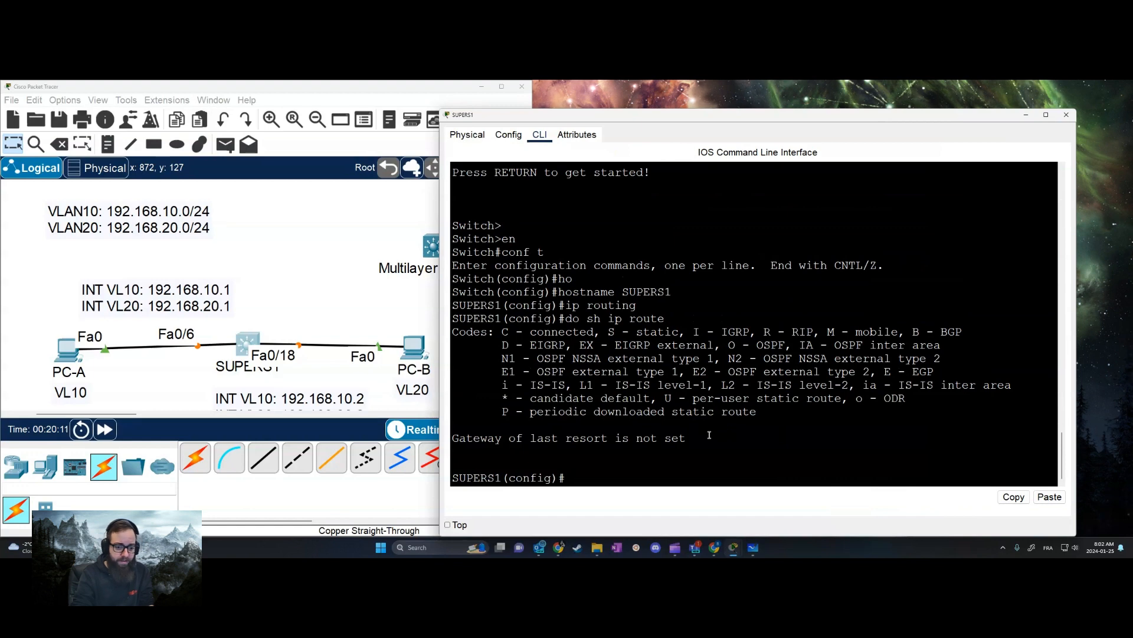
Create VLANs 10 and 20 on SUPERS1
{"action": "key", "text": "Tab"}
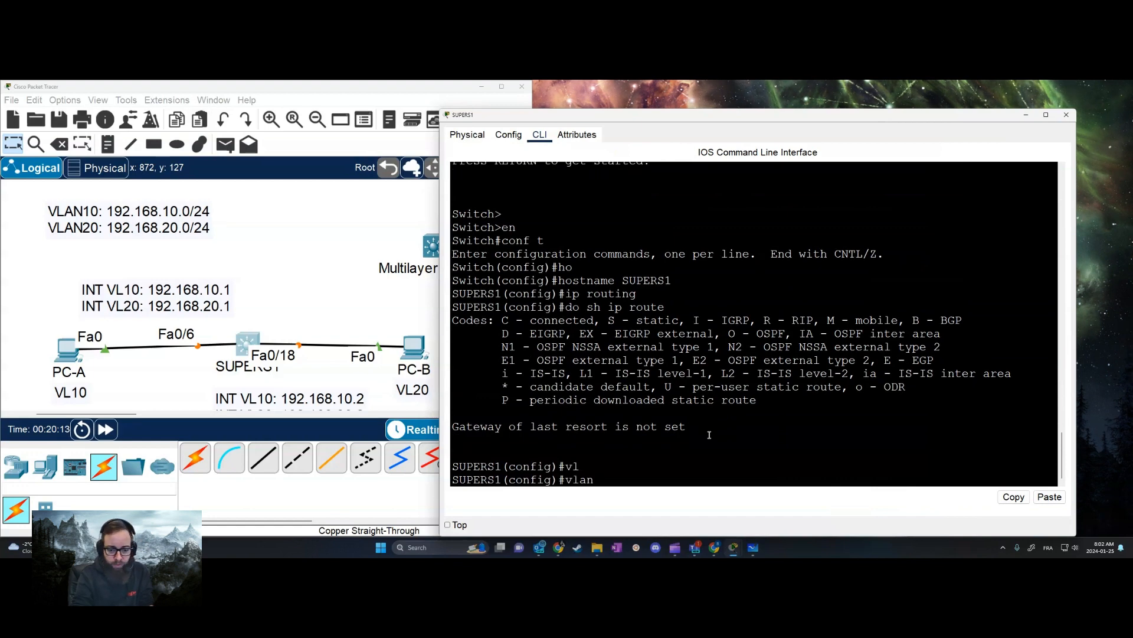
{"action": "key", "text": "Return"}
{"action": "type", "text": "exit"}
{"action": "key", "text": "Return"}
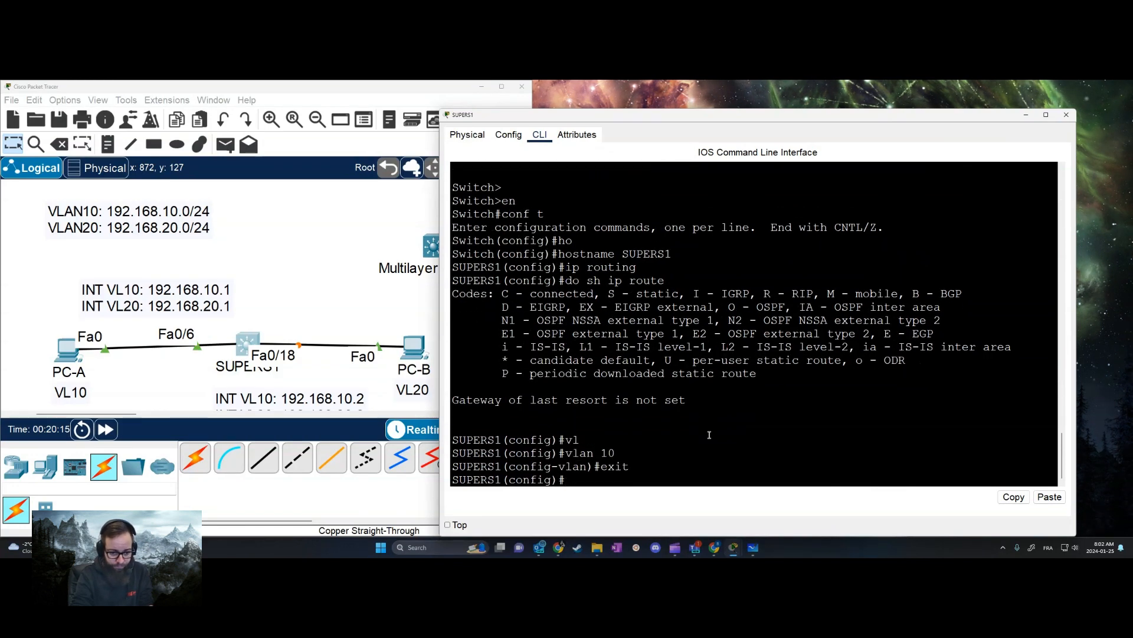
{"action": "key", "text": "Return"}
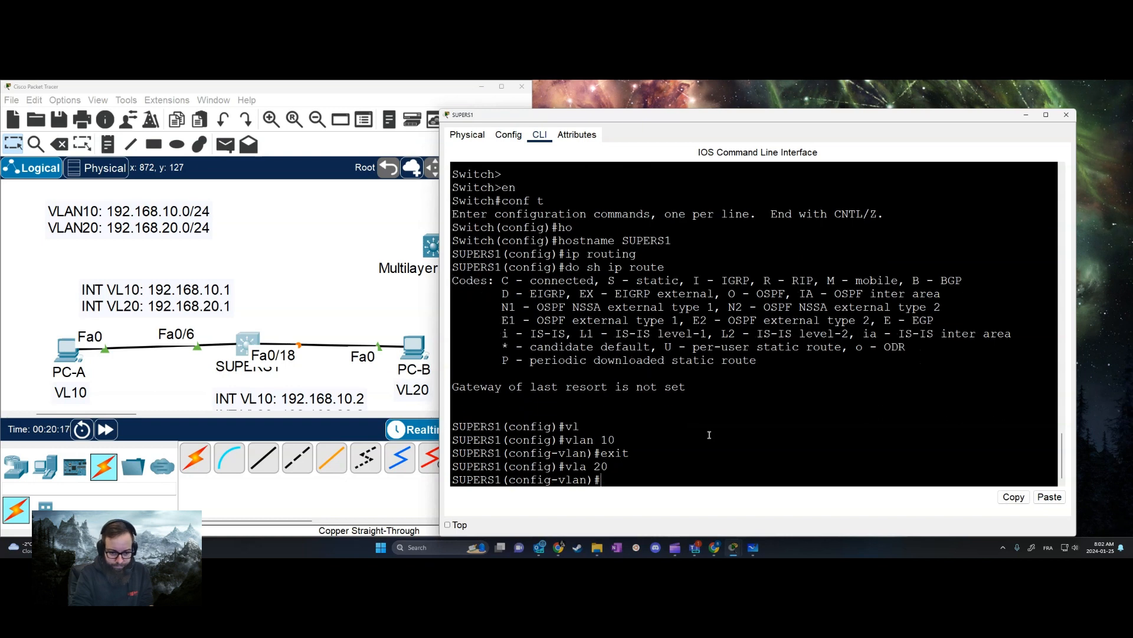
{"action": "type", "text": "exit"}
{"action": "key", "text": "Return"}
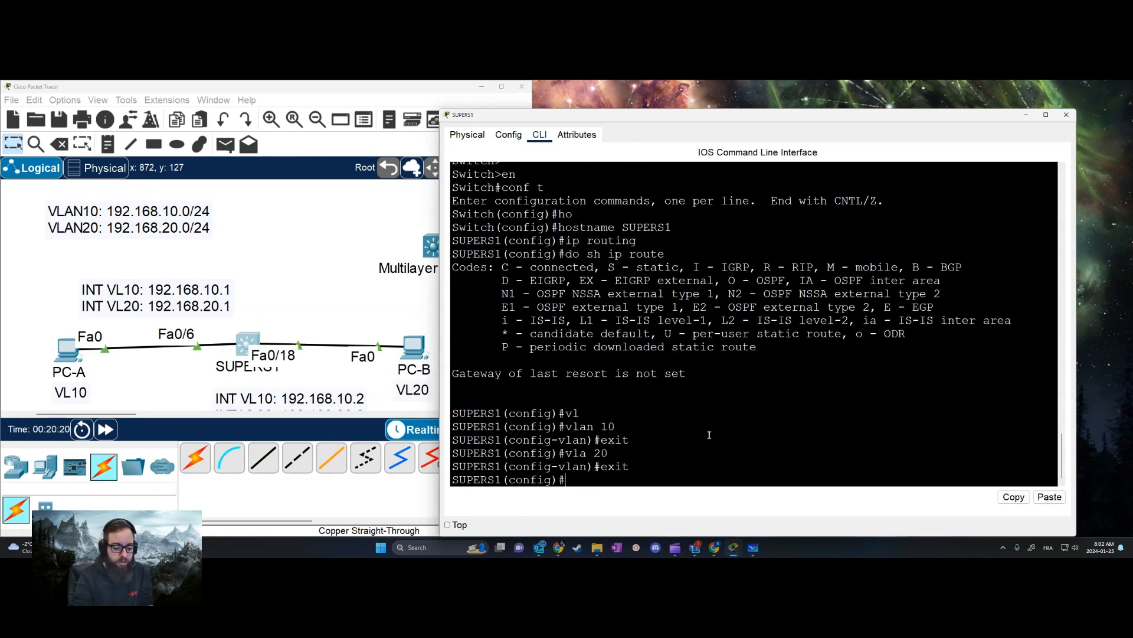
Configure interface f0/6 on SUPERS1 as an access port in VLAN 10
{"action": "type", "text": "int f0/6"}
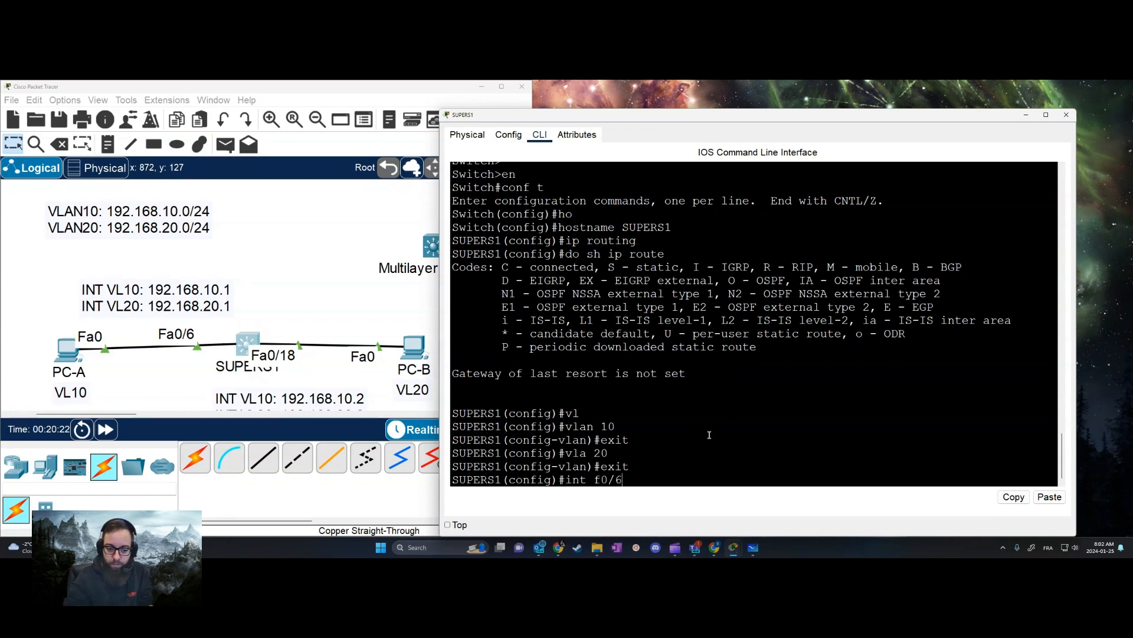
{"action": "key", "text": "Return"}
{"action": "type", "text": "sw mo acc"}
{"action": "key", "text": "Tab"}
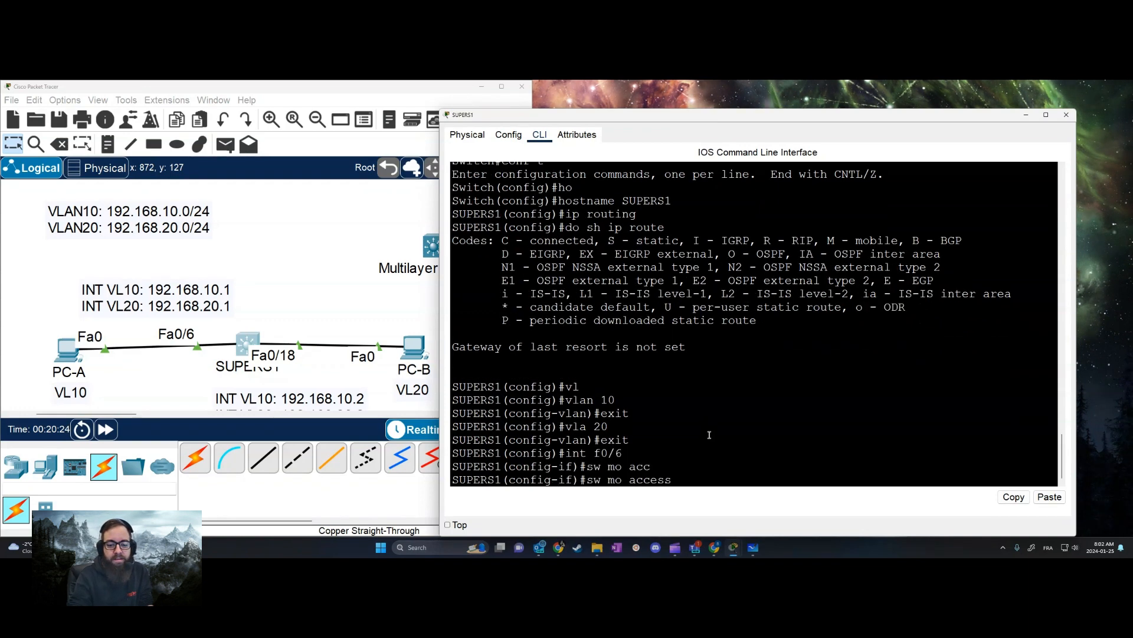
{"action": "key", "text": "Return"}
{"action": "type", "text": "sw"}
{"action": "key", "text": "Tab"}
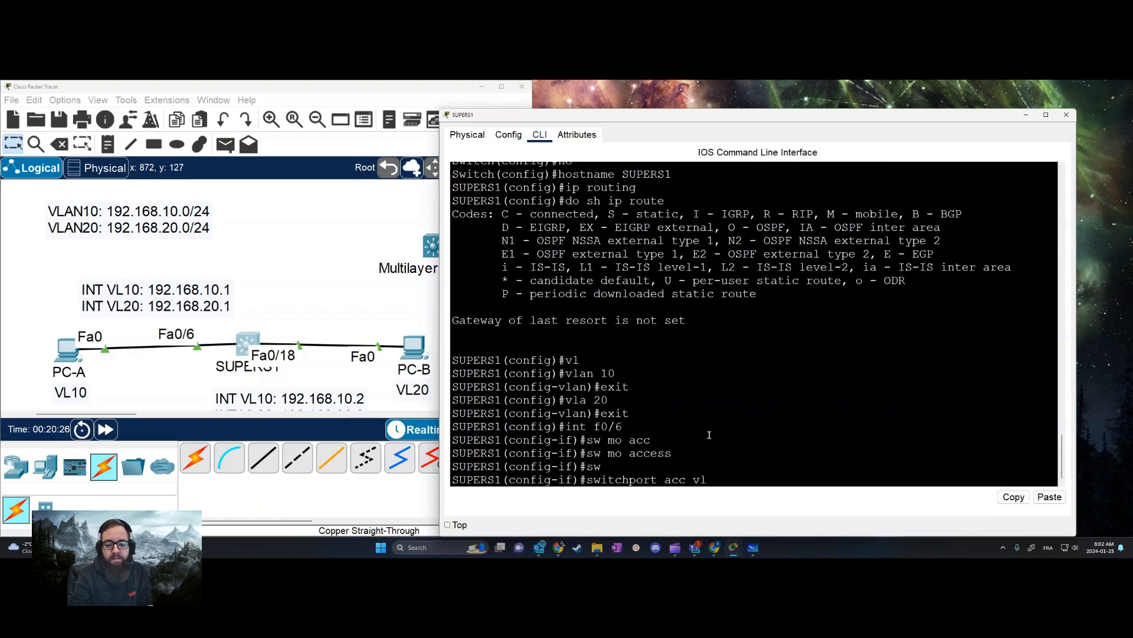
{"action": "type", "text": "acc vl 10"}
{"action": "key", "text": "Return"}
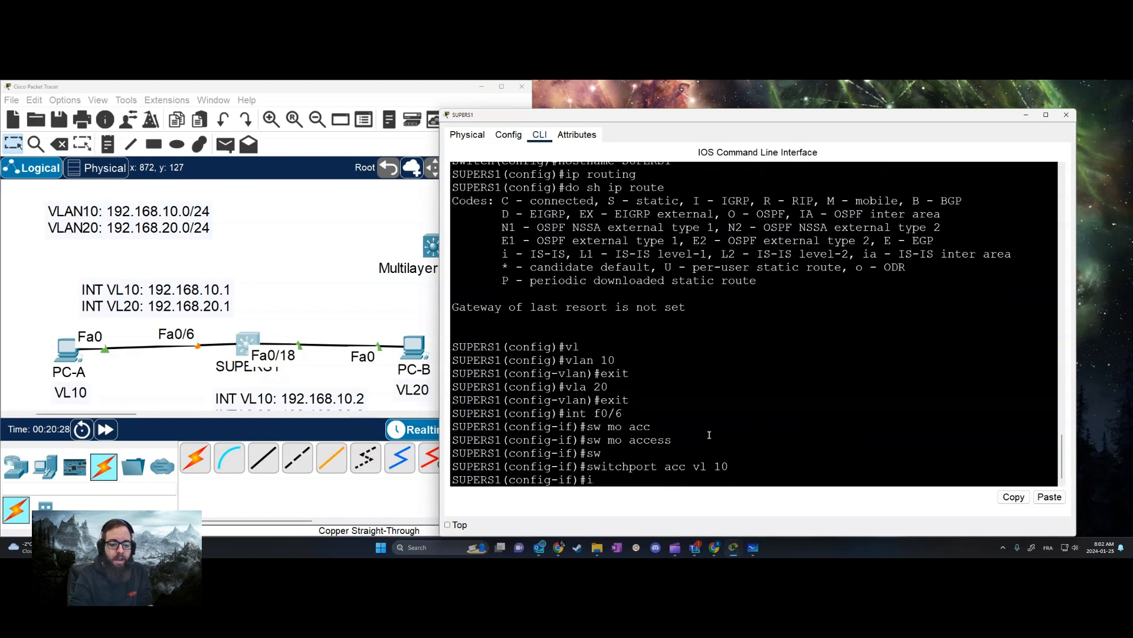
Configure interface f0/18 on SUPERS1 as an access port in VLAN 20 and return to global configuration mode
{"action": "type", "text": "int f0/1"}
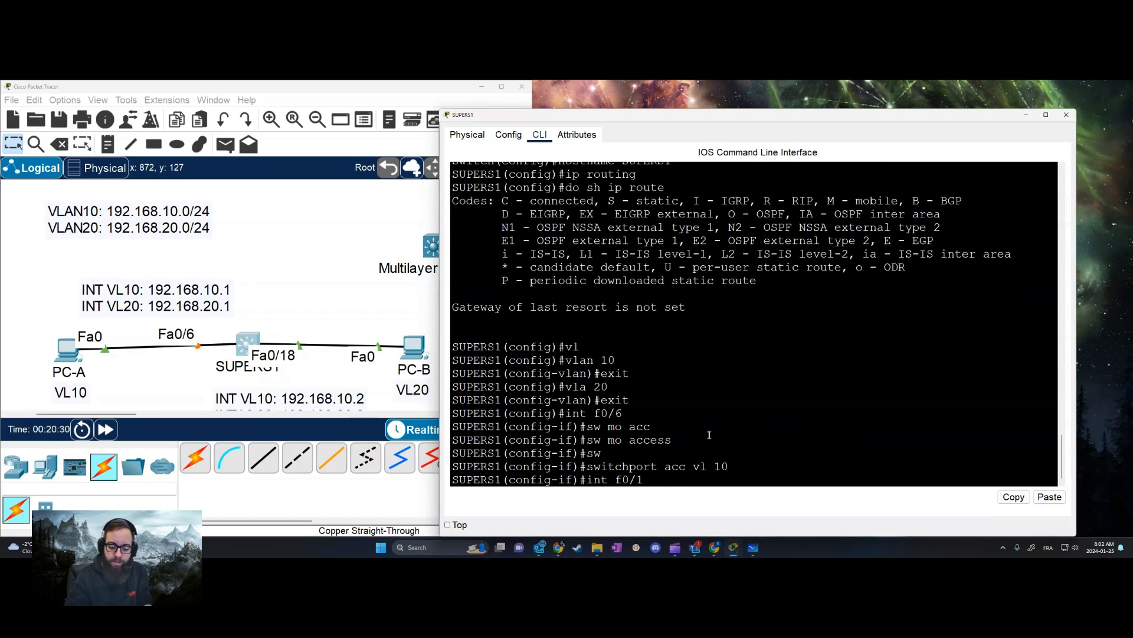
{"action": "type", "text": "8"}
{"action": "key", "text": "Return"}
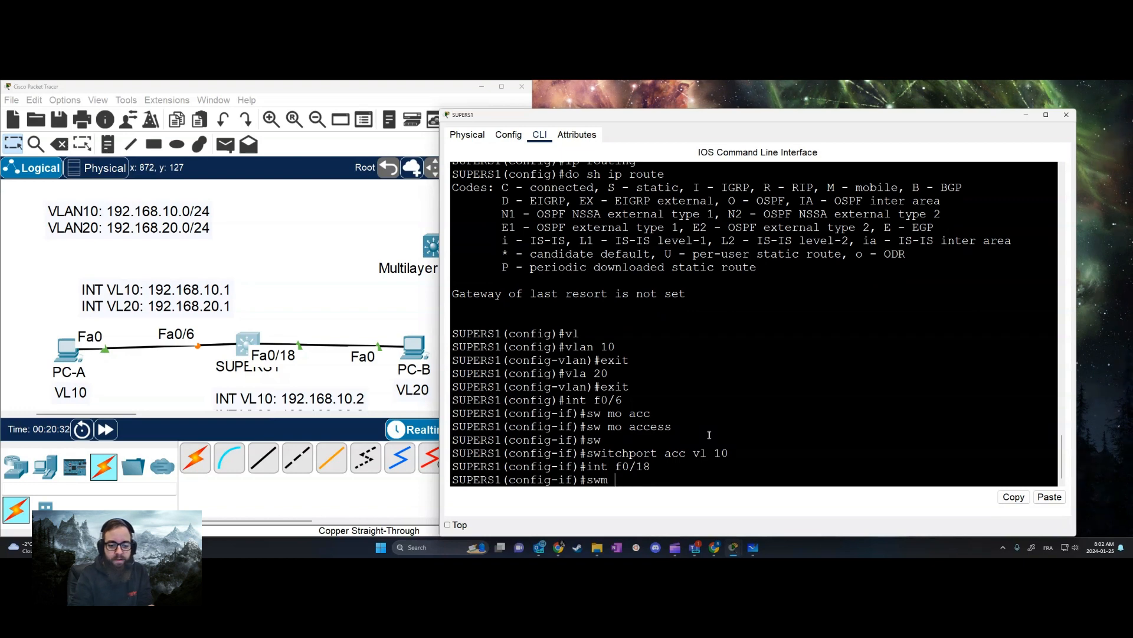
{"action": "type", "text": "sw mo acc"}
{"action": "key", "text": "Tab"}
{"action": "key", "text": "Return"}
{"action": "type", "text": "sw"}
{"action": "key", "text": "Tab"}
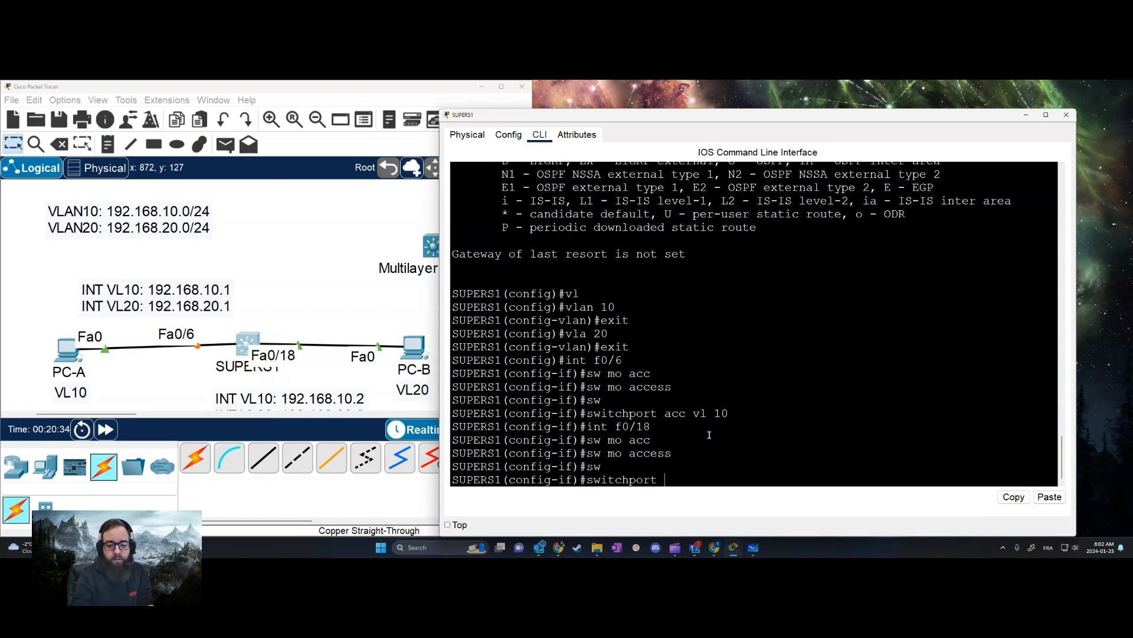
{"action": "type", "text": "acc"}
{"action": "key", "text": "Tab"}
{"action": "type", "text": "vl"}
{"action": "key", "text": "Tab"}
{"action": "type", "text": "20"}
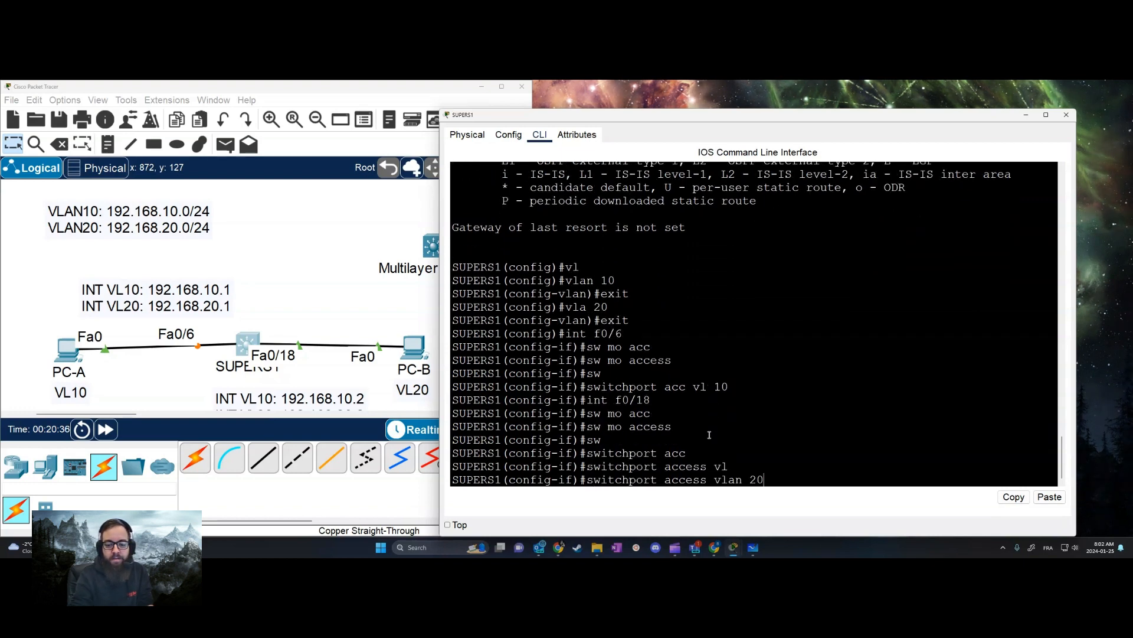
{"action": "key", "text": "Return"}
{"action": "type", "text": "exit"}
{"action": "key", "text": "Return"}
Create the VLAN 10 interface on SUPERS1 with IP address 192.168.10.1 and mask 255.255.255.0, and leave interface mode
{"action": "type", "text": "int"}
{"action": "key", "text": "Tab"}
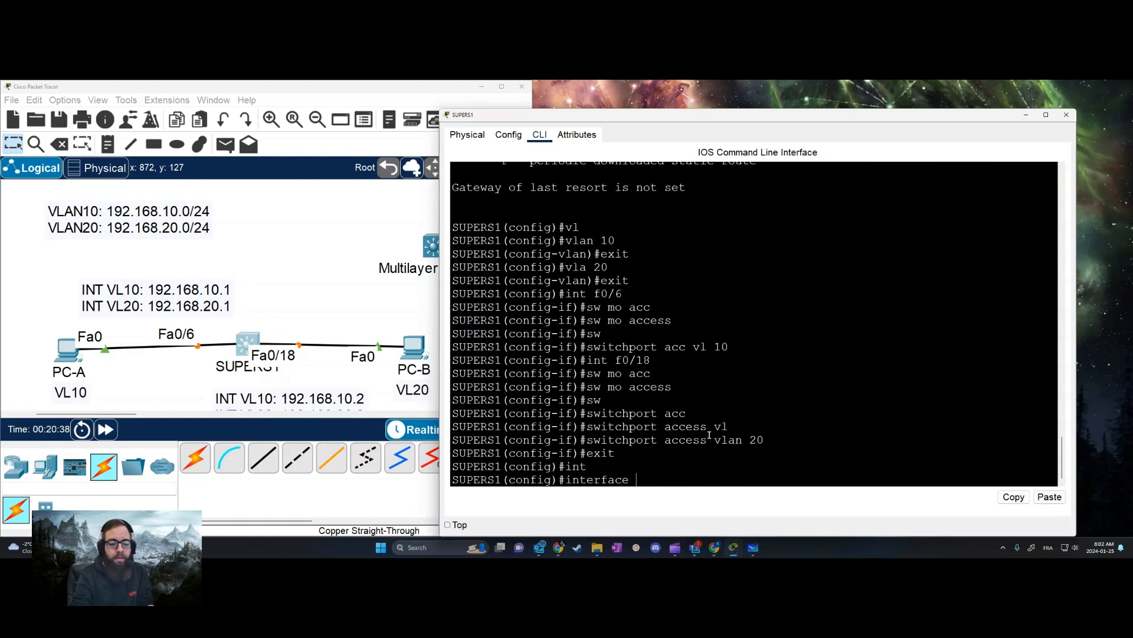
{"action": "type", "text": "vla 10"}
{"action": "key", "text": "Return"}
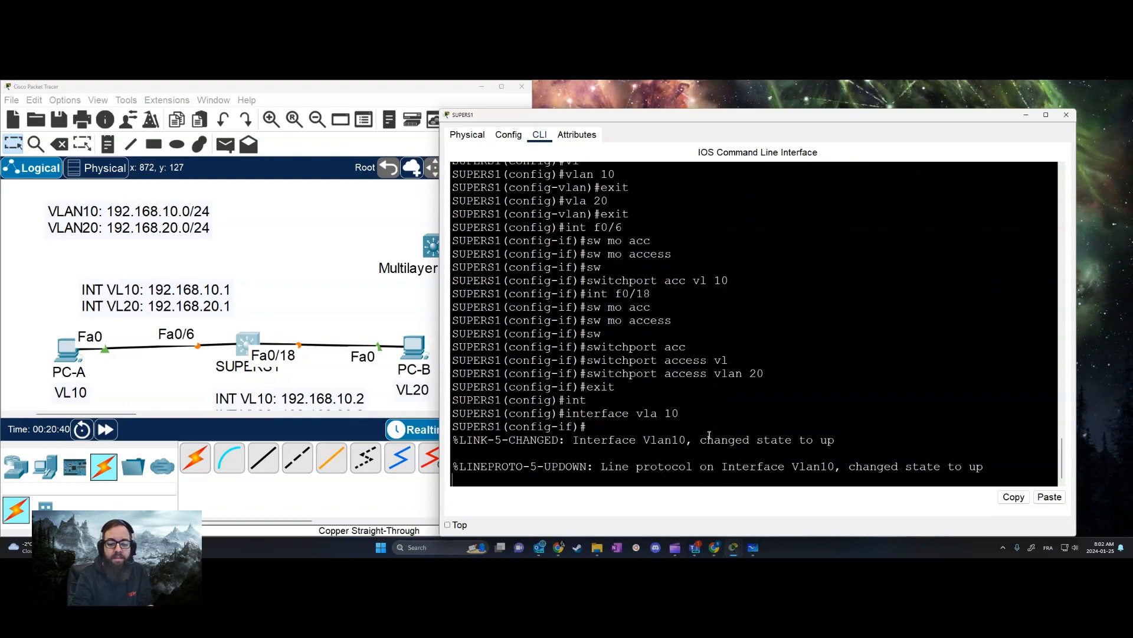
{"action": "key", "text": "Return"}
{"action": "key", "text": "Return"}
{"action": "key", "text": "Return"}
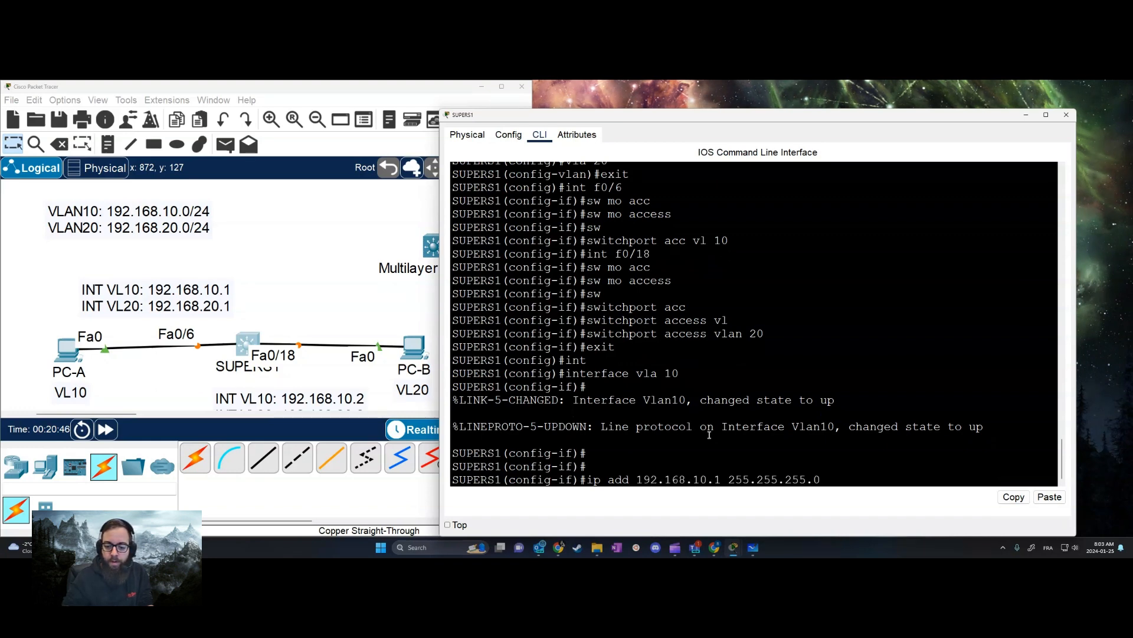
{"action": "key", "text": "Return"}
{"action": "type", "text": "exit"}
{"action": "key", "text": "Return"}
Create the VLAN 20 interface on SUPERS1 with IP address 192.168.20.1 and mask 255.255.255.0, and leave interface mode
{"action": "key", "text": "Up"}
{"action": "key", "text": "Up"}
{"action": "key", "text": "Up"}
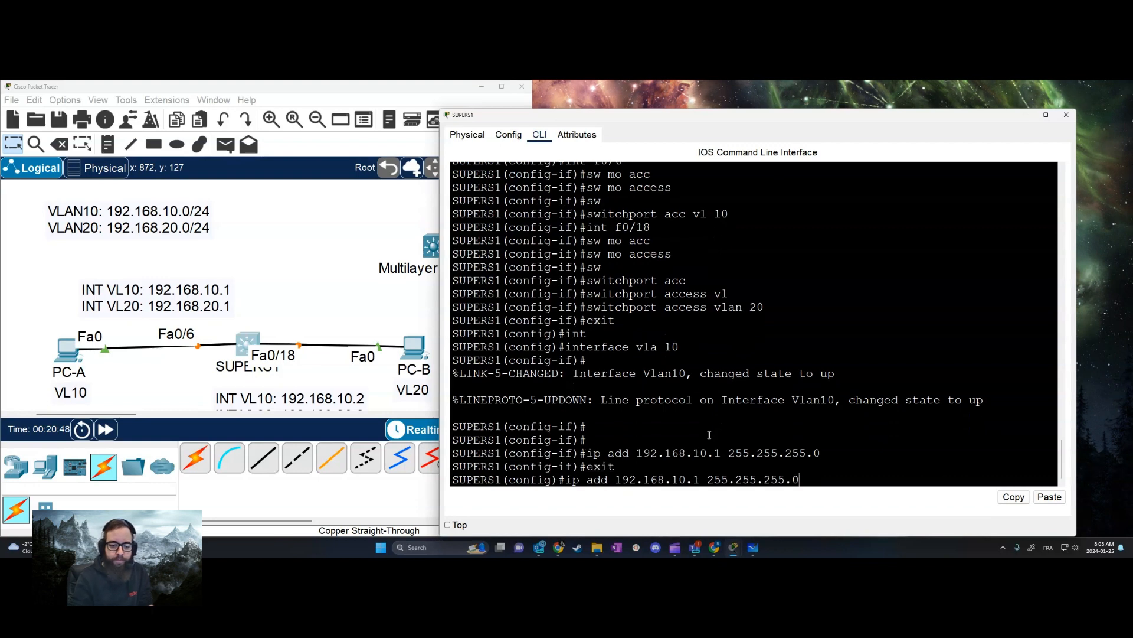
{"action": "type", "text": "0"}
{"action": "key", "text": "Return"}
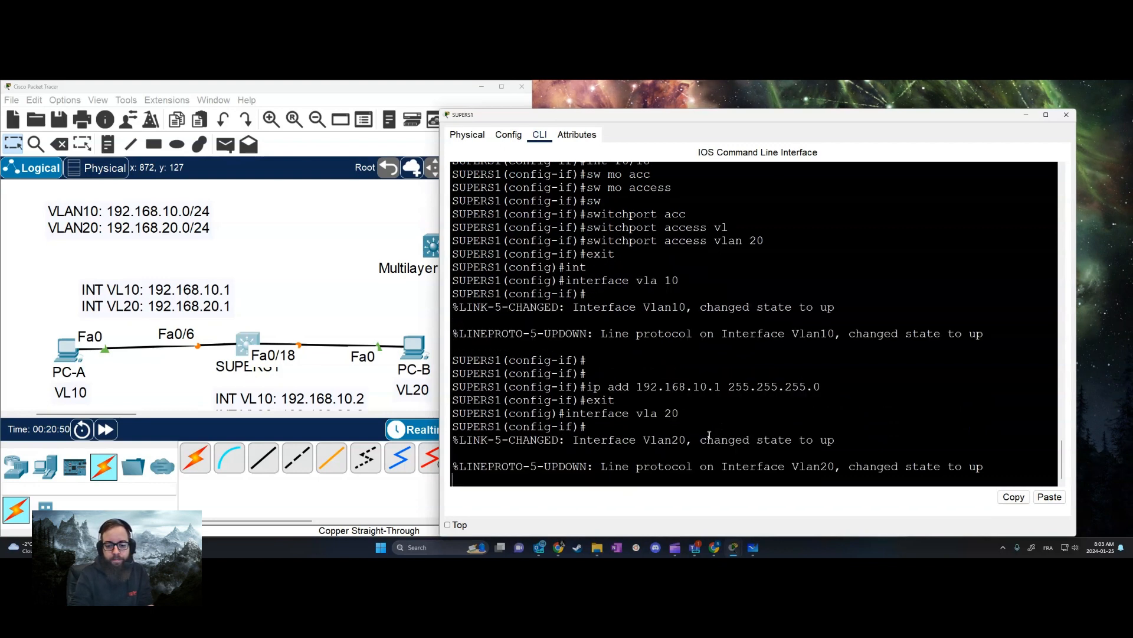
{"action": "key", "text": "Up"}
{"action": "key", "text": "Up"}
{"action": "key", "text": "Up"}
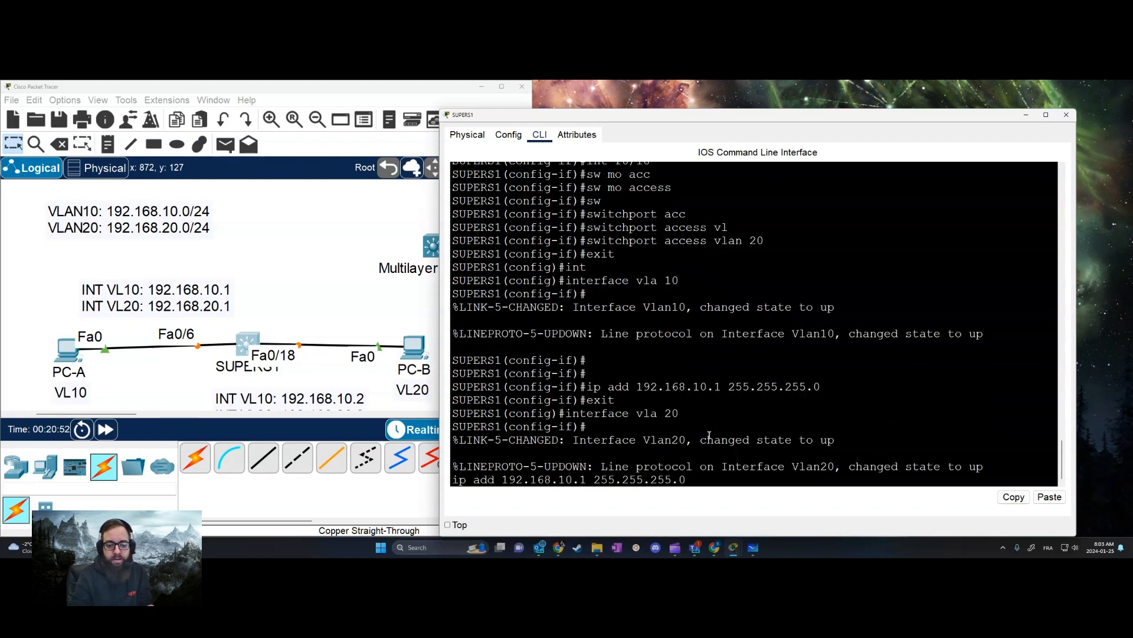
{"action": "key", "text": "BackSpace"}
{"action": "type", "text": "2"}
{"action": "key", "text": "Return"}
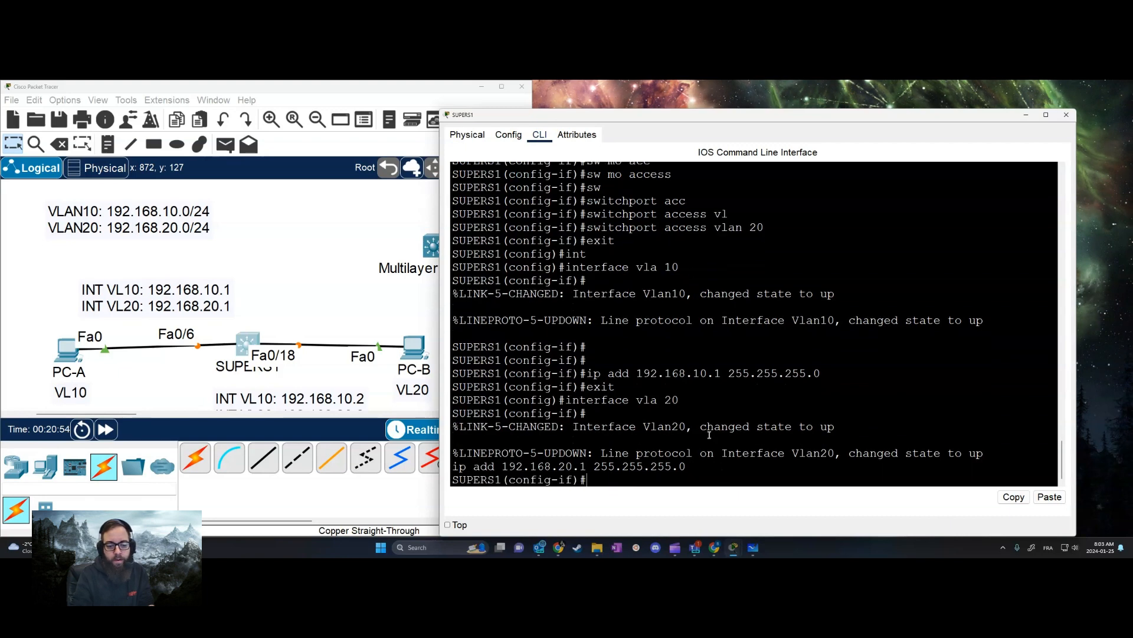
{"action": "key", "text": "Up"}
{"action": "key", "text": "Up"}
{"action": "key", "text": "Up"}
{"action": "key", "text": "Down"}
{"action": "key", "text": "Down"}
{"action": "key", "text": "Down"}
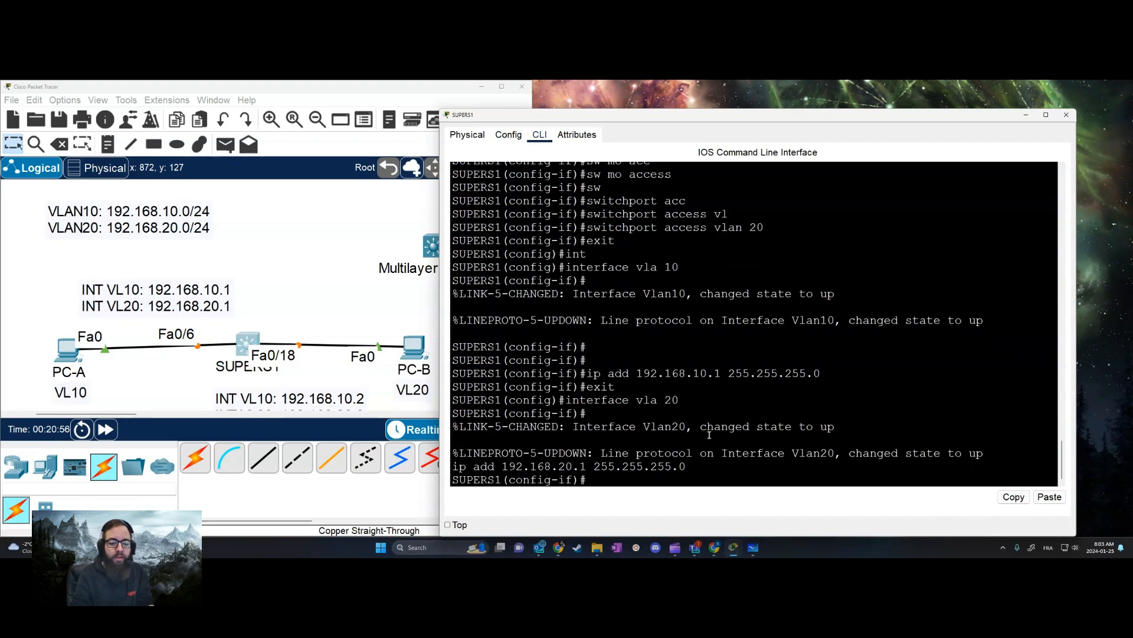
{"action": "type", "text": "exit"}
{"action": "key", "text": "Return"}
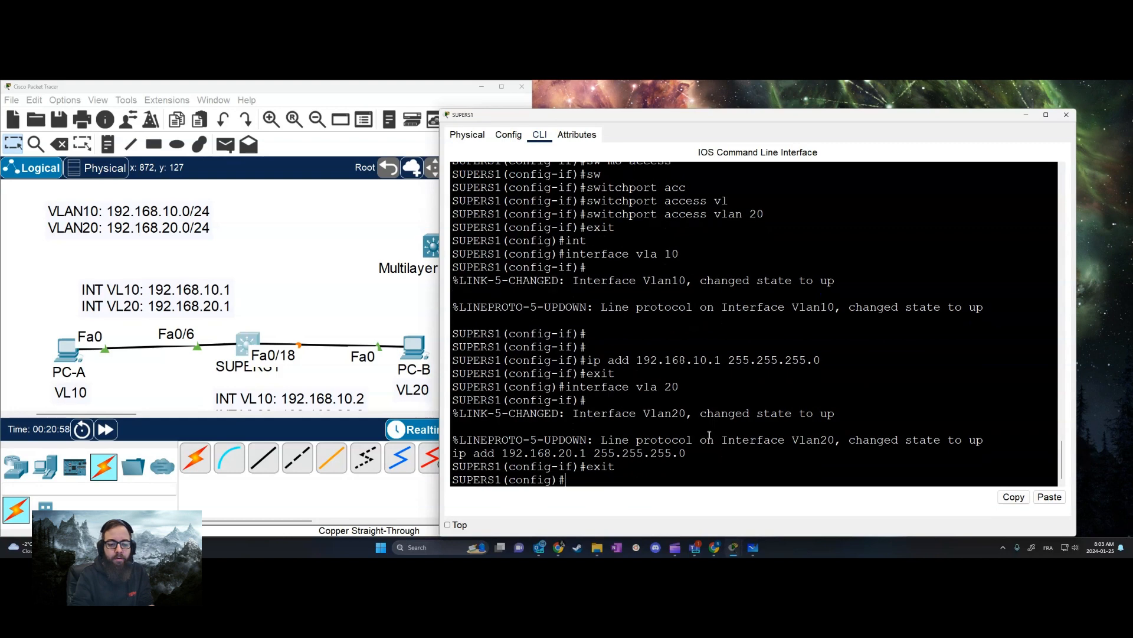
Leave configuration mode, display the routing table with show ip route, and examine its directly connected networks
{"action": "type", "text": "end"}
{"action": "key", "text": "Return"}
{"action": "key", "text": "Return"}
{"action": "key", "text": "Return"}
{"action": "type", "text": "sho"}
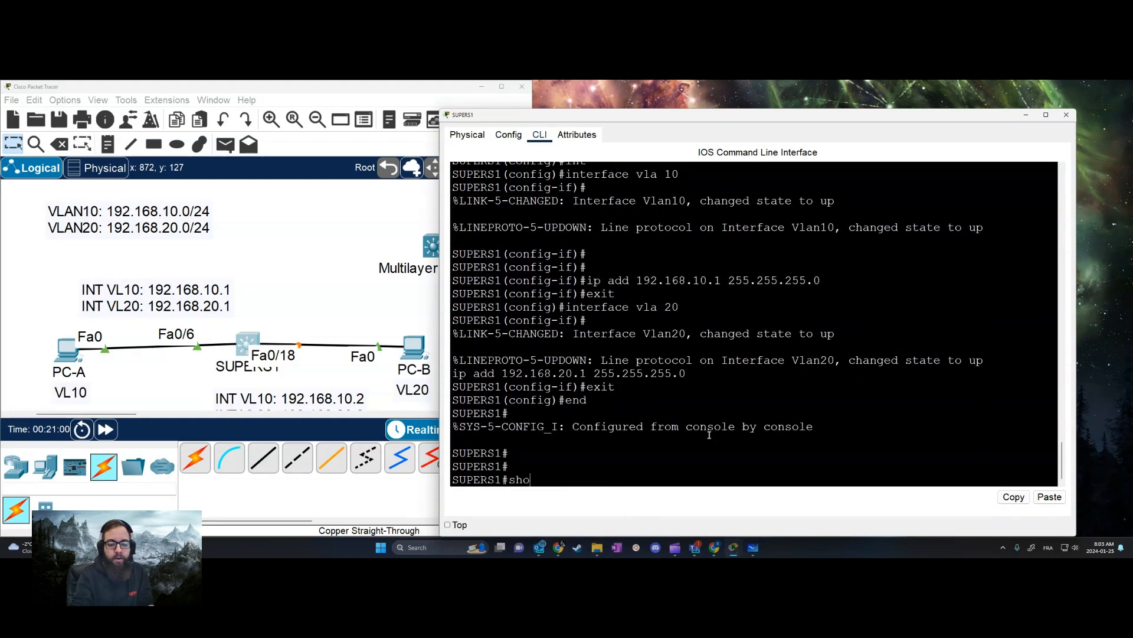
{"action": "type", "text": "w ip route"}
{"action": "key", "text": "Return"}
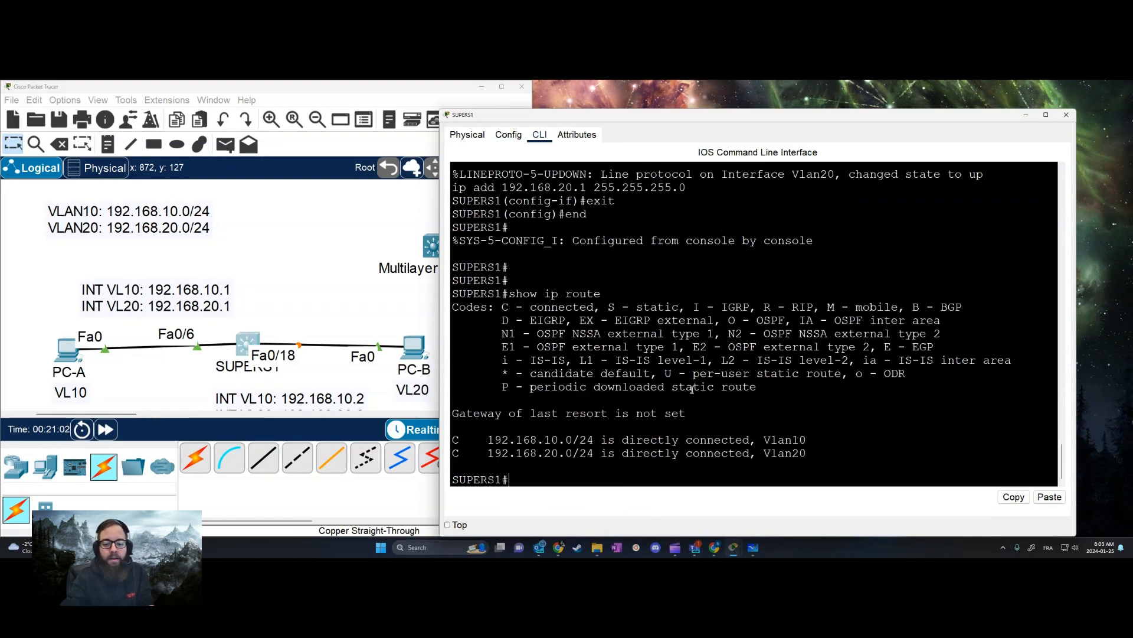
{"action": "left_click_drag", "start_coordinate": [453, 439], "coordinate": [917, 460]}
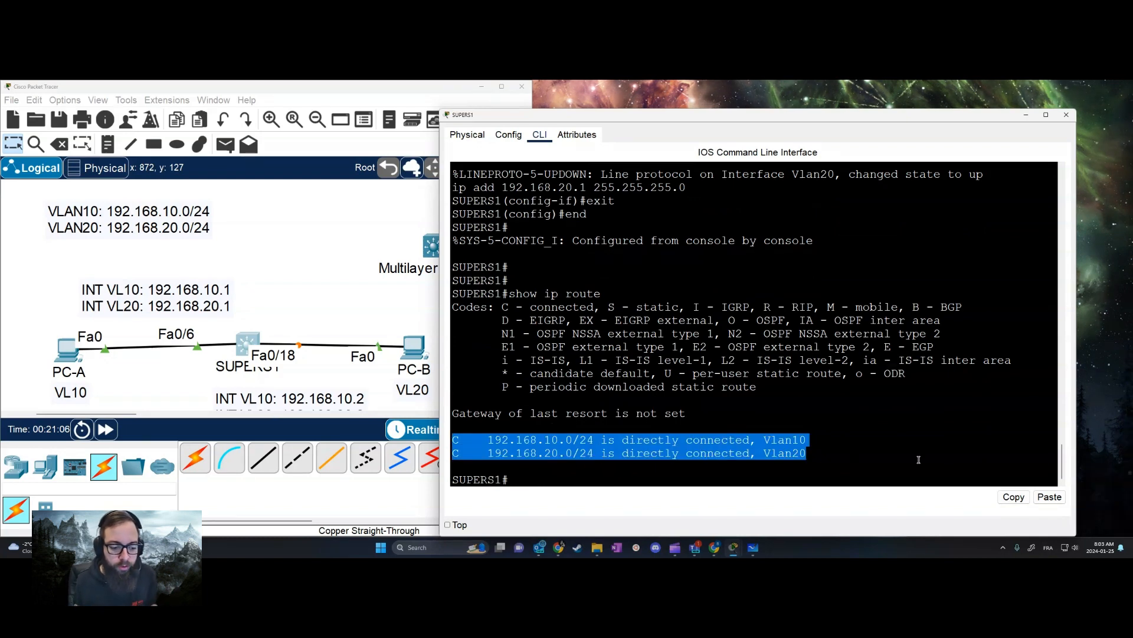
{"action": "left_click", "coordinate": [918, 459]}
Enter global configuration mode on SUPERS1 and disable IP routing with no ip routing
{"action": "type", "text": "conf t"}
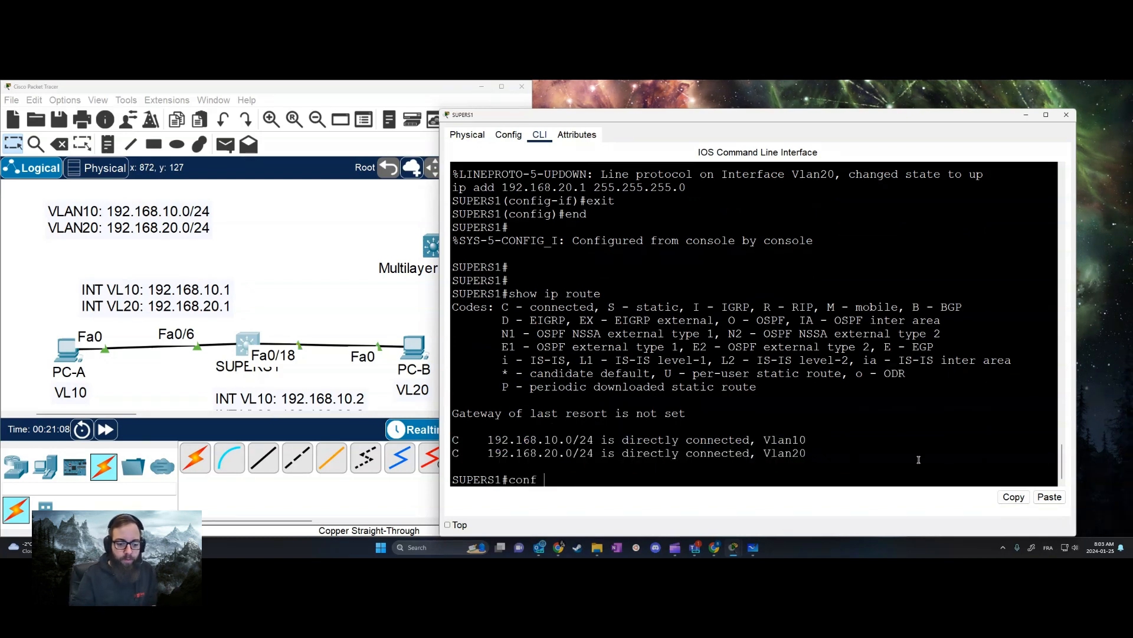
{"action": "key", "text": "Return"}
{"action": "type", "text": "n"}
{"action": "key", "text": "BackSpace"}
{"action": "key", "text": "BackSpace"}
{"action": "key", "text": "BackSpace"}
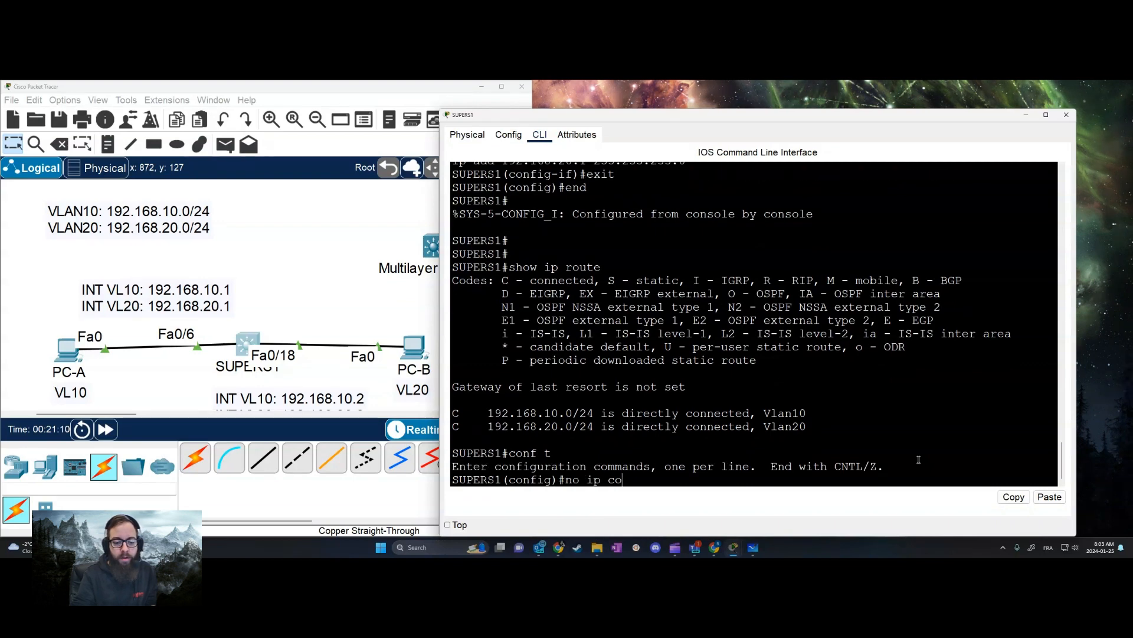
{"action": "type", "text": "ip conf"}
{"action": "key", "text": "BackSpace"}
{"action": "key", "text": "BackSpace"}
{"action": "key", "text": "BackSpace"}
{"action": "key", "text": "BackSpace"}
{"action": "type", "text": "route"}
{"action": "key", "text": "Tab"}
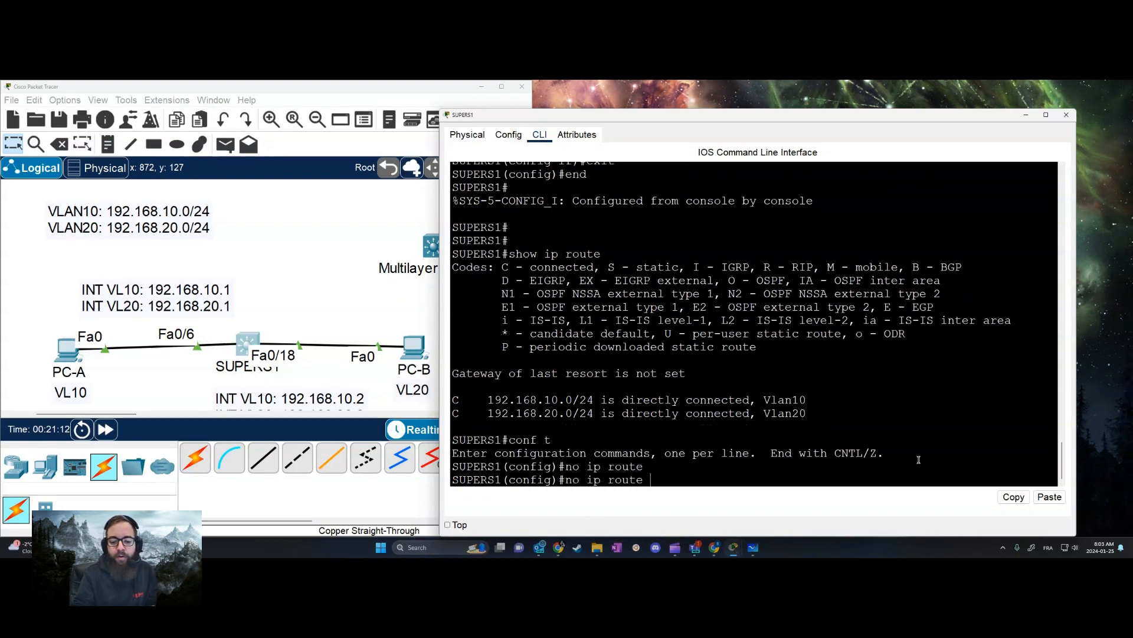
{"action": "key", "text": "Tab"}
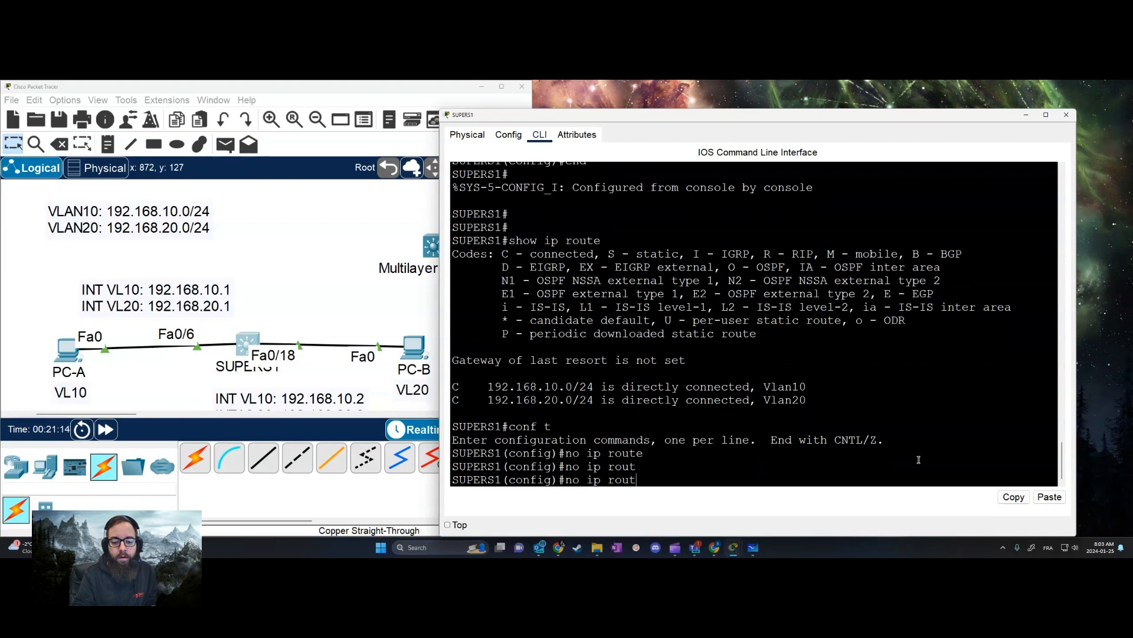
{"action": "type", "text": "i"}
{"action": "key", "text": "Tab"}
{"action": "key", "text": "Return"}
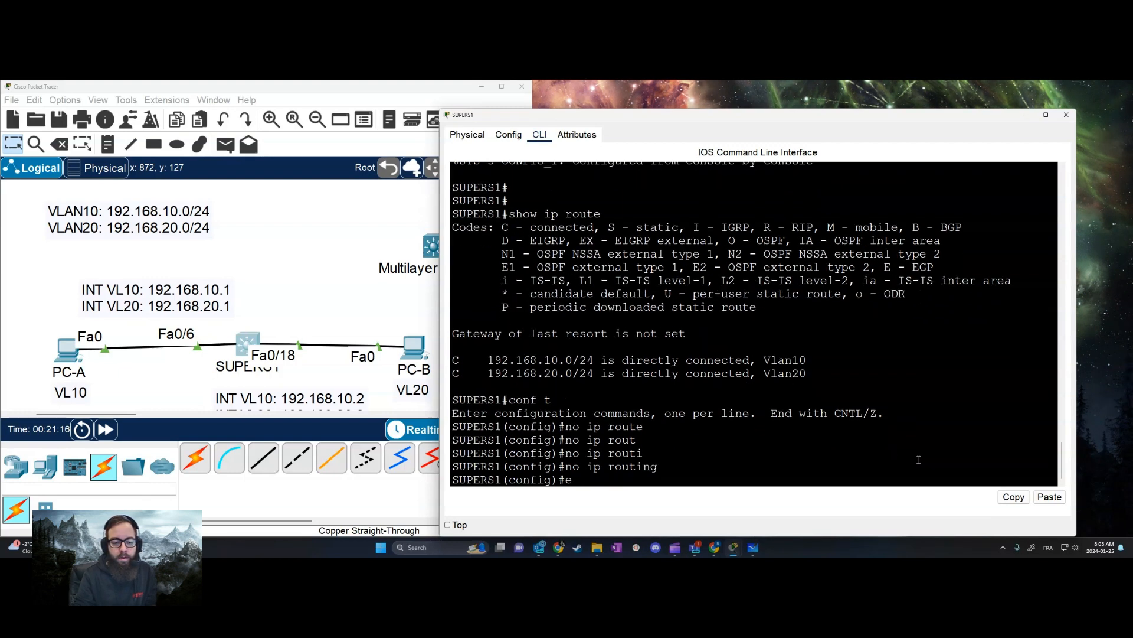
Return to privileged mode on SUPERS1 and examine the show ip route output with routing disabled
{"action": "type", "text": "exit"}
{"action": "key", "text": "Return"}
{"action": "type", "text": "show ip route"}
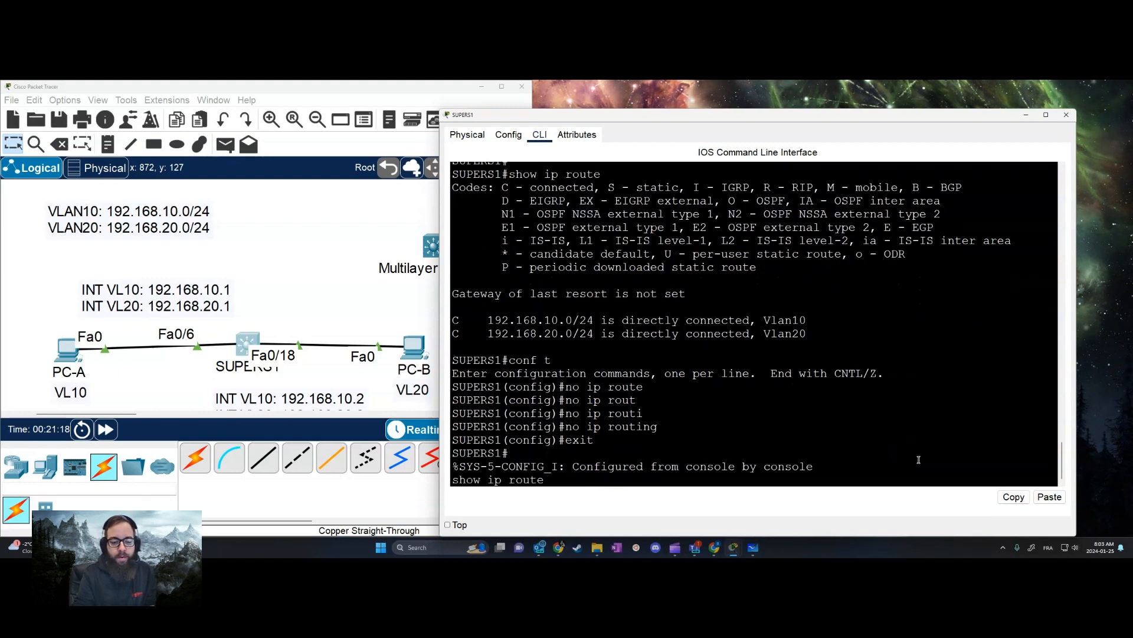
{"action": "key", "text": "Return"}
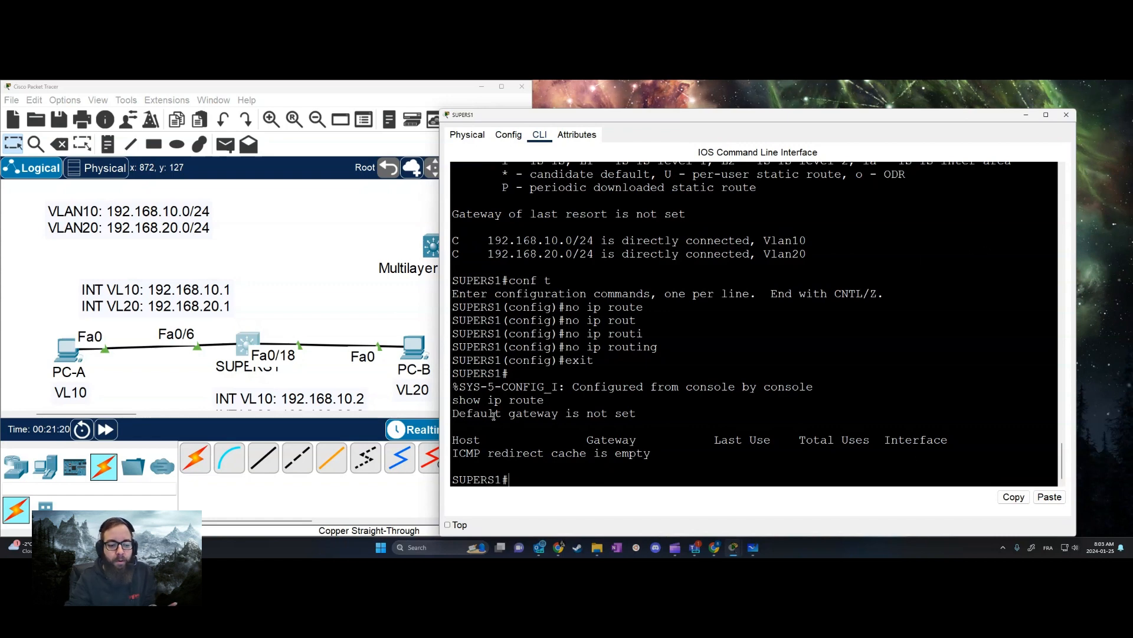
{"action": "left_click_drag", "start_coordinate": [495, 415], "coordinate": [952, 467]}
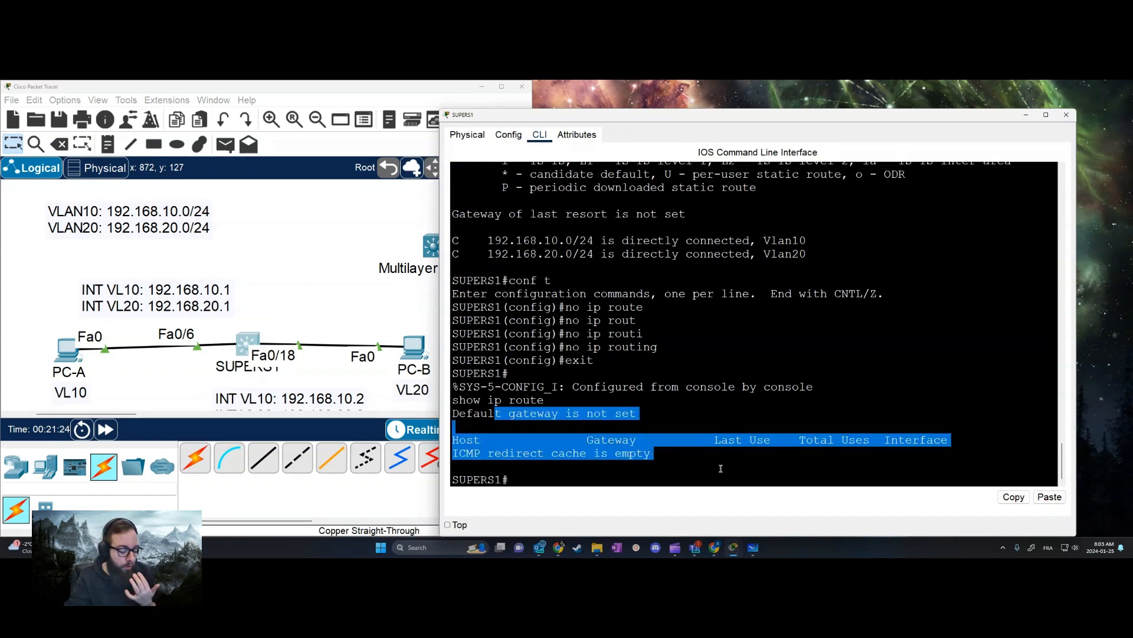
{"action": "left_click", "coordinate": [679, 466]}
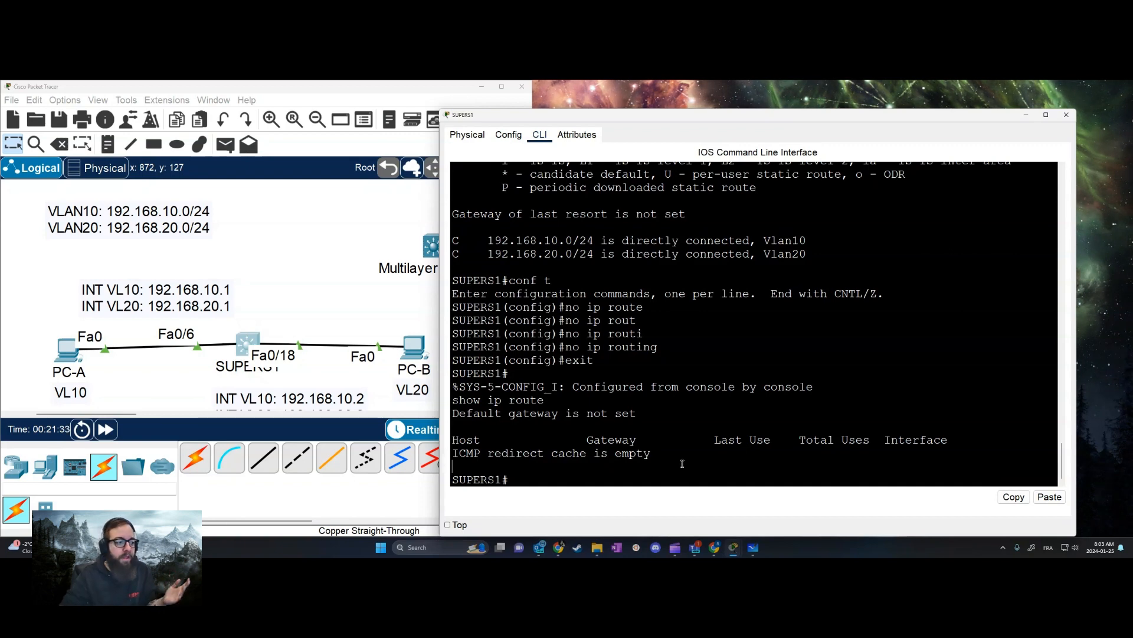
Ping PC-B at 192.168.20.10 from PC-A's command prompt while IP routing is disabled on SUPERS1
{"action": "left_click", "coordinate": [66, 351]}
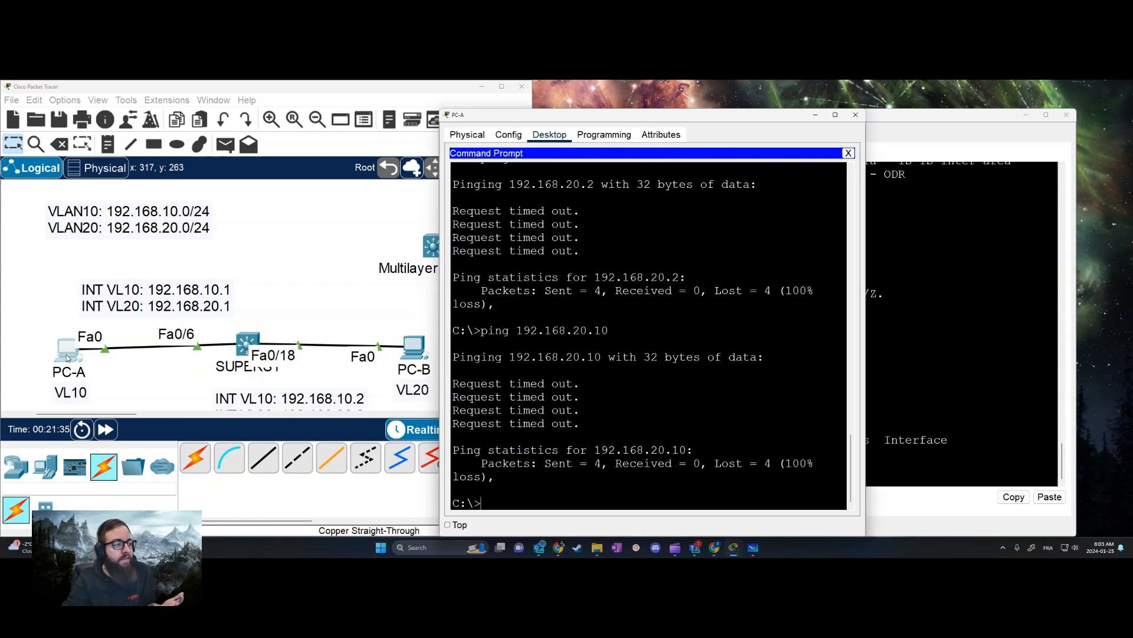
{"action": "key", "text": "Up"}
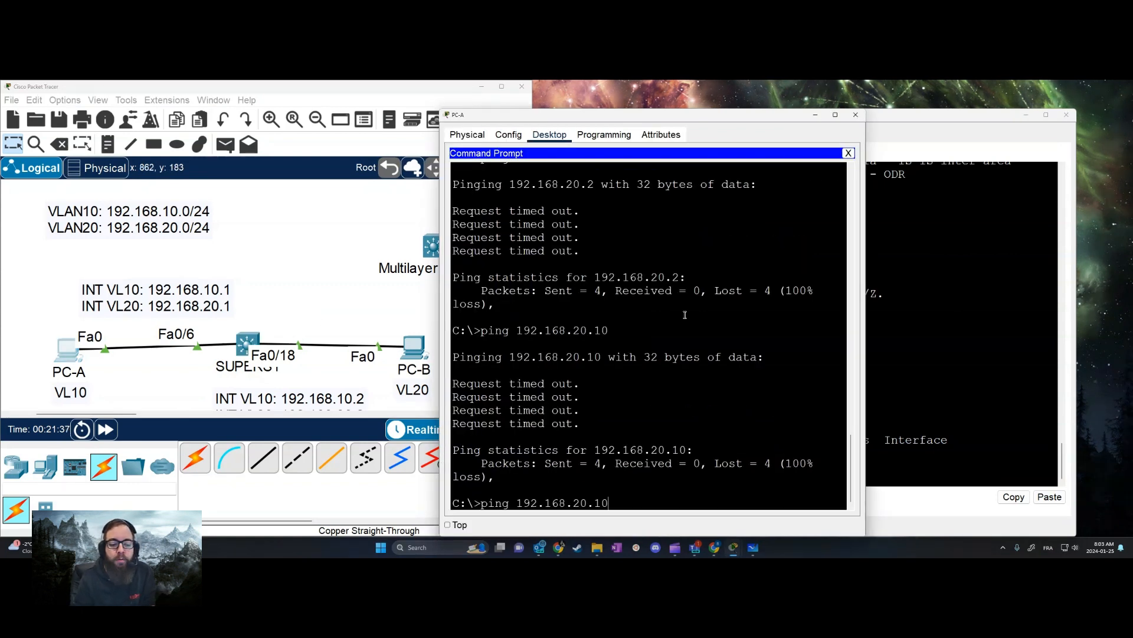
{"action": "key", "text": "Down"}
{"action": "key", "text": "Up"}
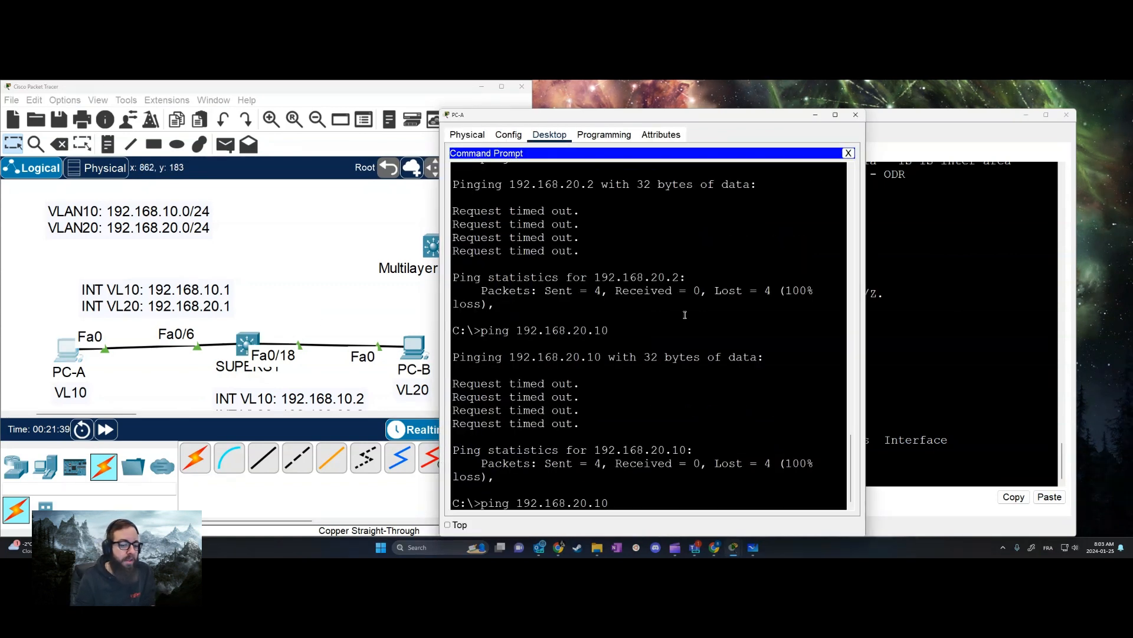
{"action": "key", "text": "Return"}
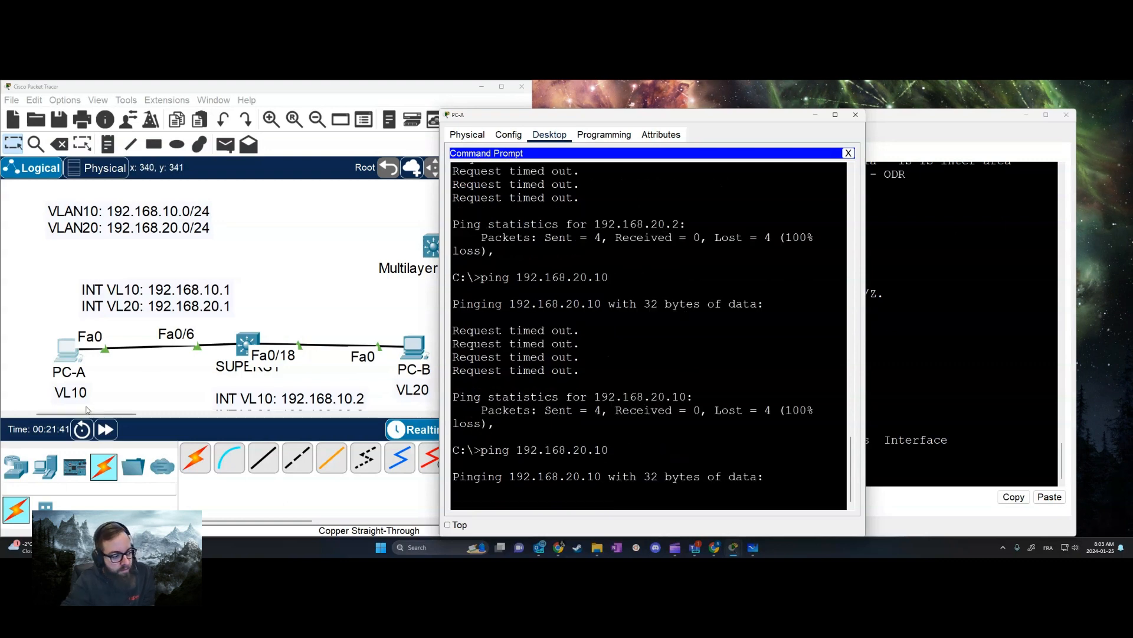
Ping the VLAN 20 interface at 192.168.20.1 from PC-A and interrupt the ping before it completes
{"action": "left_click", "coordinate": [781, 406]}
{"action": "key", "text": "Up"}
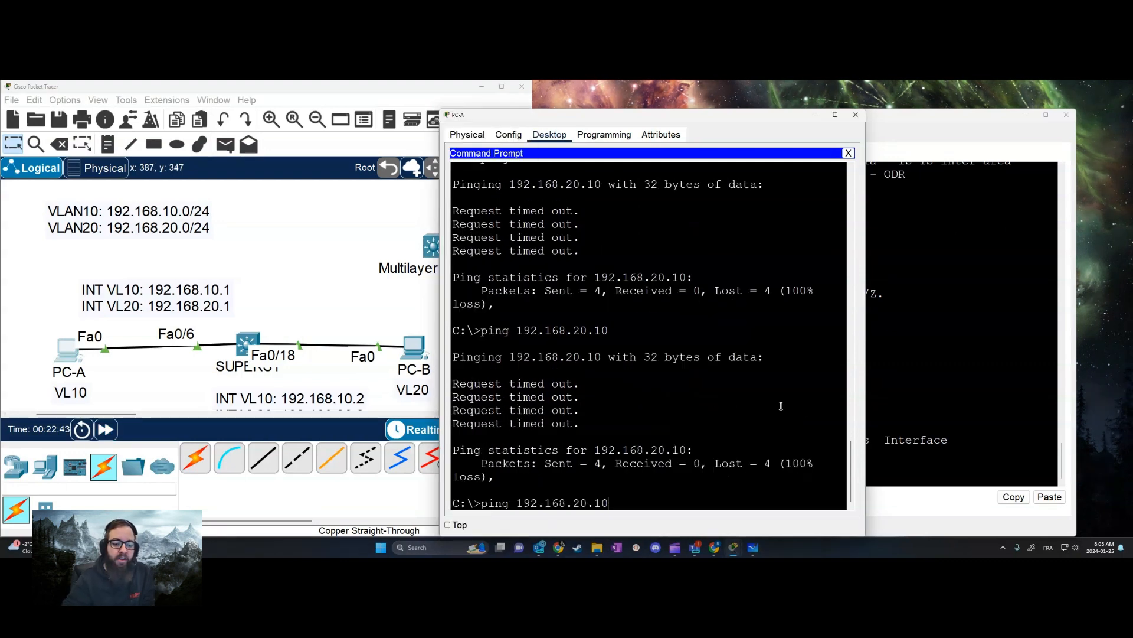
{"action": "key", "text": "Return"}
{"action": "key", "text": "ctrl+c"}
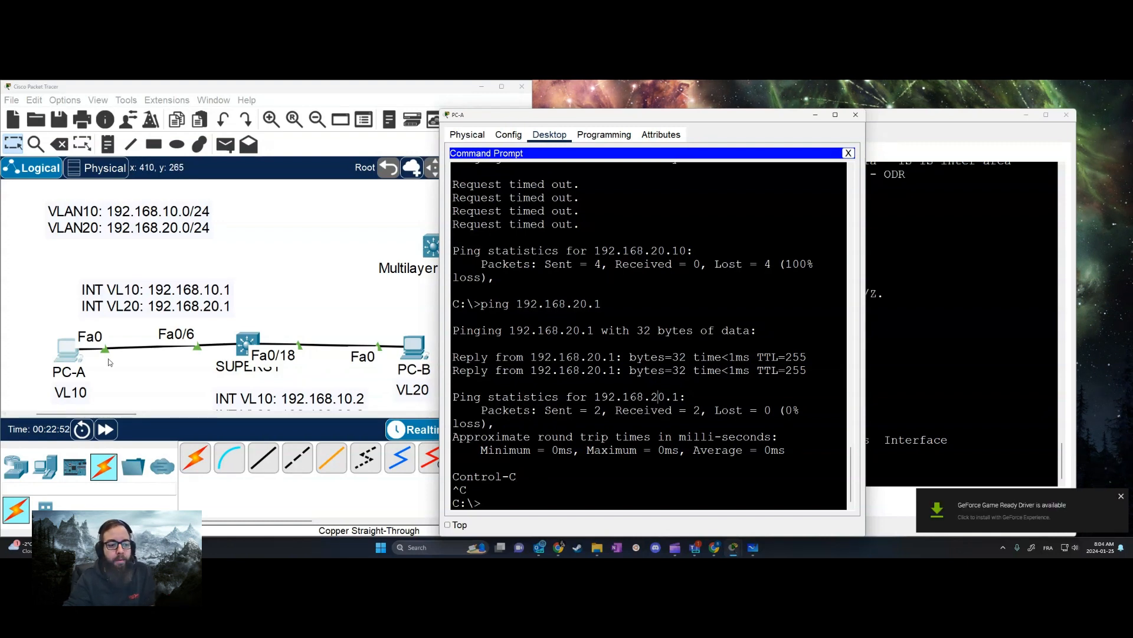
Enter global configuration mode on SUPERS1 and enable IP routing with ip routing
{"action": "left_click", "coordinate": [246, 342]}
{"action": "type", "text": "conf t"}
{"action": "key", "text": "Return"}
{"action": "type", "text": "ip routin"}
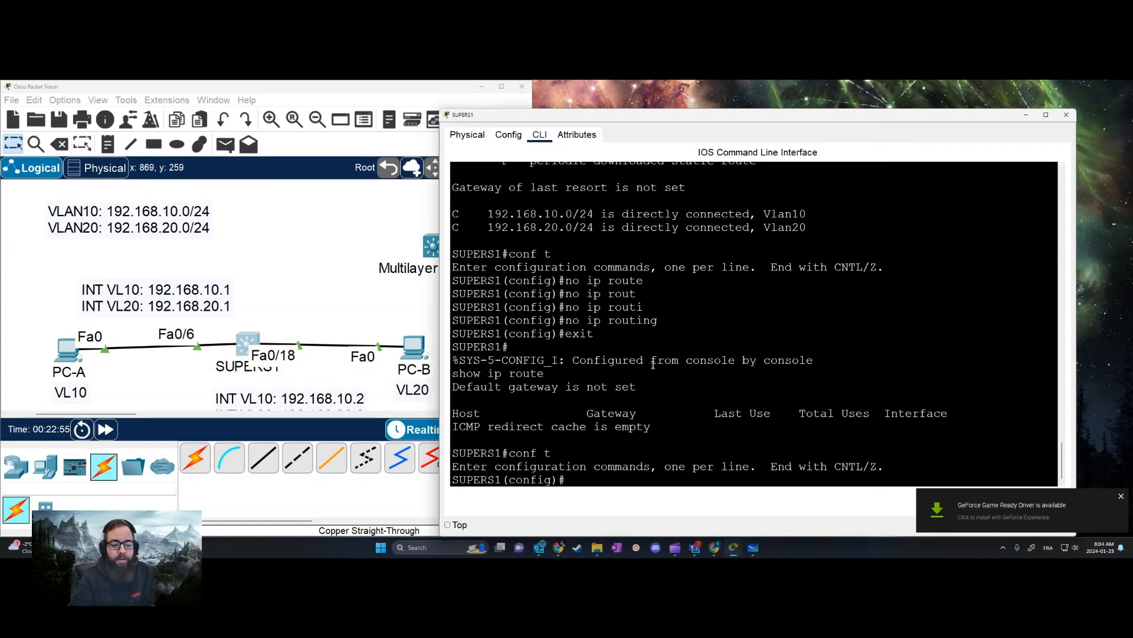
{"action": "type", "text": "g"}
{"action": "key", "text": "Return"}
Return to privileged mode on SUPERS1 and display the routing table with show ip route
{"action": "type", "text": "e"}
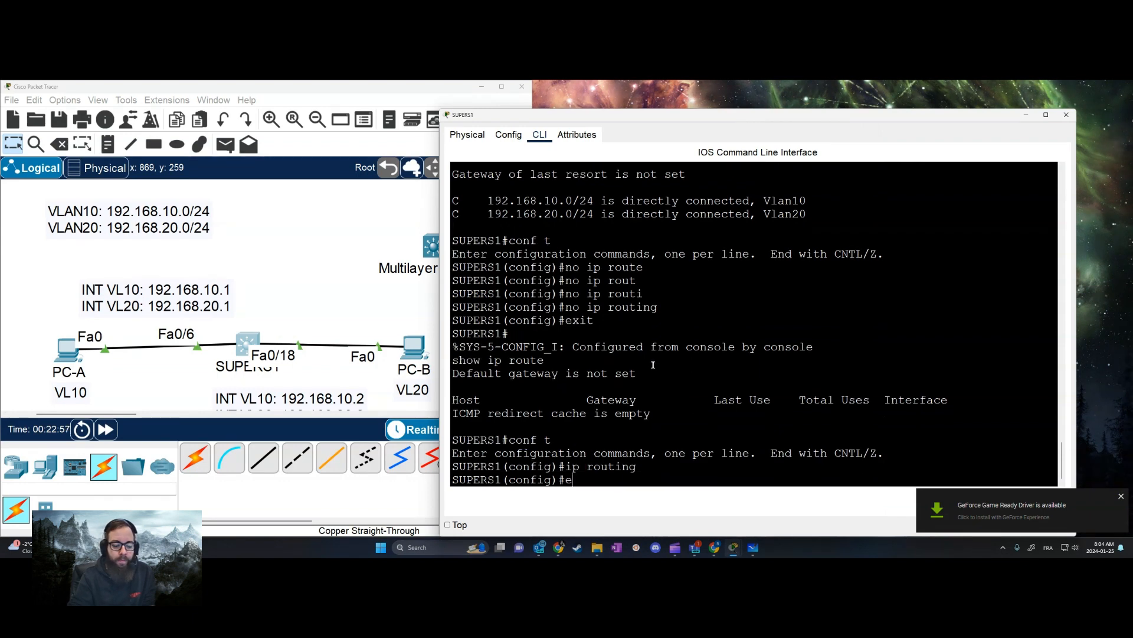
{"action": "type", "text": "xit"}
{"action": "key", "text": "Return"}
{"action": "type", "text": "show ip route"}
{"action": "key", "text": "Return"}
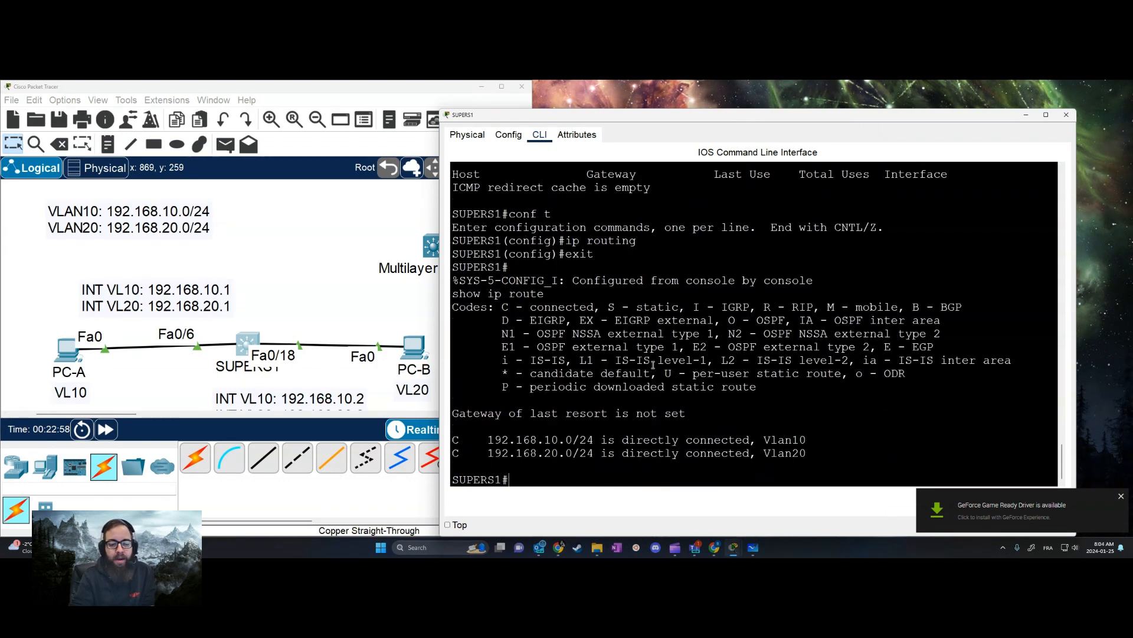
Ping 192.168.20.10 from PC-A with routing enabled, fast-forwarding the simulation time to complete the ping
{"action": "left_click", "coordinate": [68, 350]}
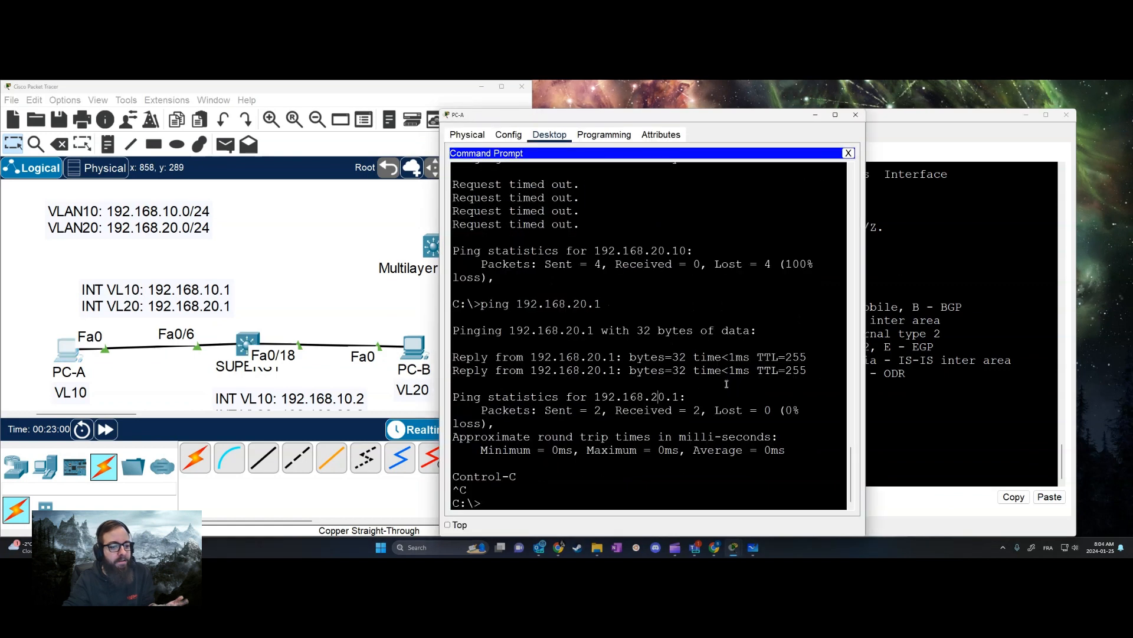
{"action": "key", "text": "Up"}
{"action": "type", "text": "0"}
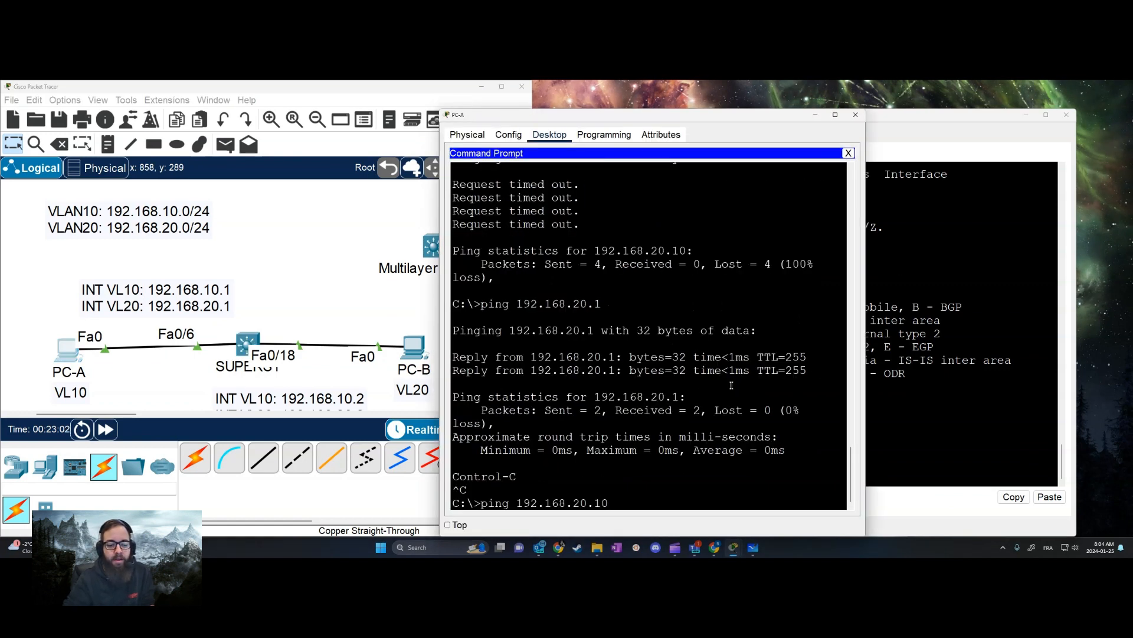
{"action": "key", "text": "Return"}
{"action": "left_click", "coordinate": [113, 428]}
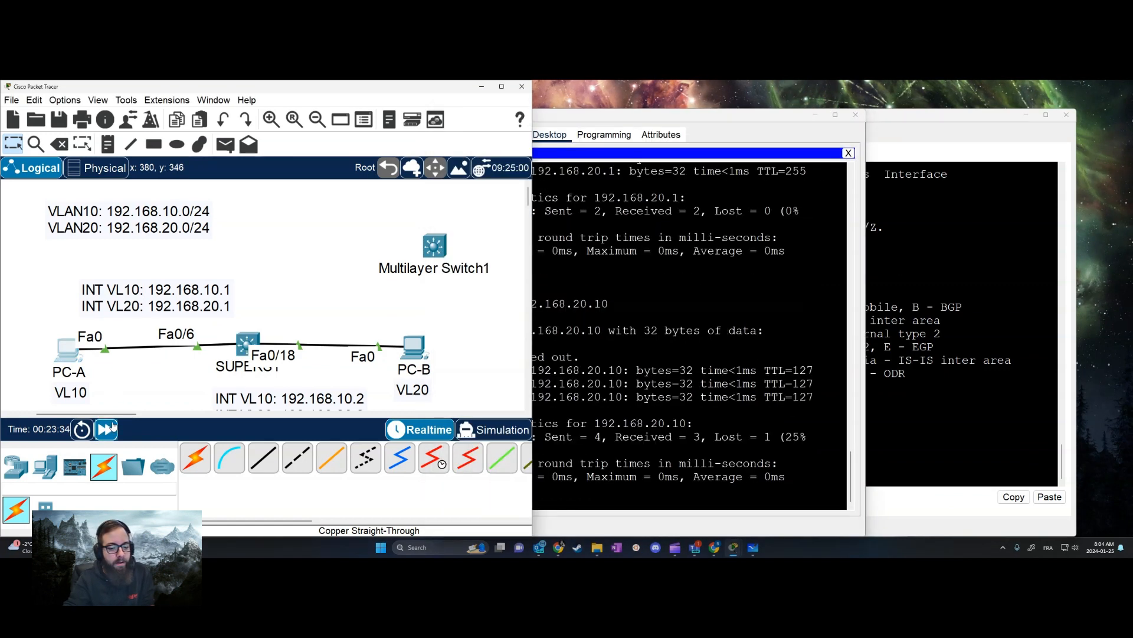
Repeat the ping from PC-A to 192.168.20.10
{"action": "left_click", "coordinate": [591, 424]}
{"action": "key", "text": "Up"}
{"action": "key", "text": "Return"}
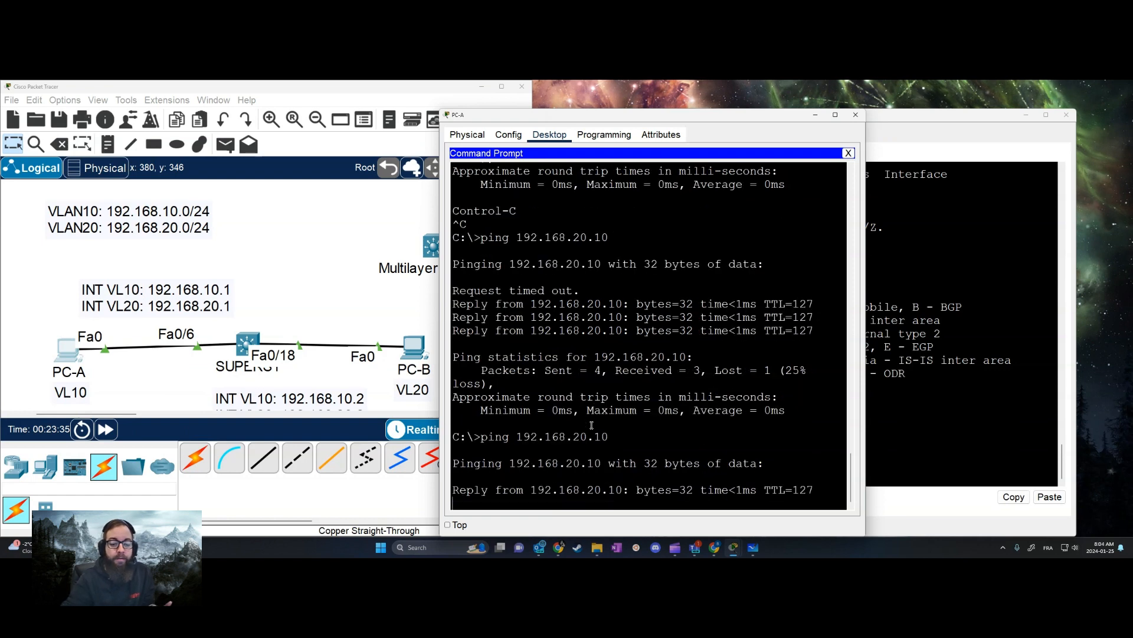
Display the SUPERS1 routing table again with show ip route, and minimize the SUPERS1 and PC-A windows
{"action": "left_click", "coordinate": [248, 344]}
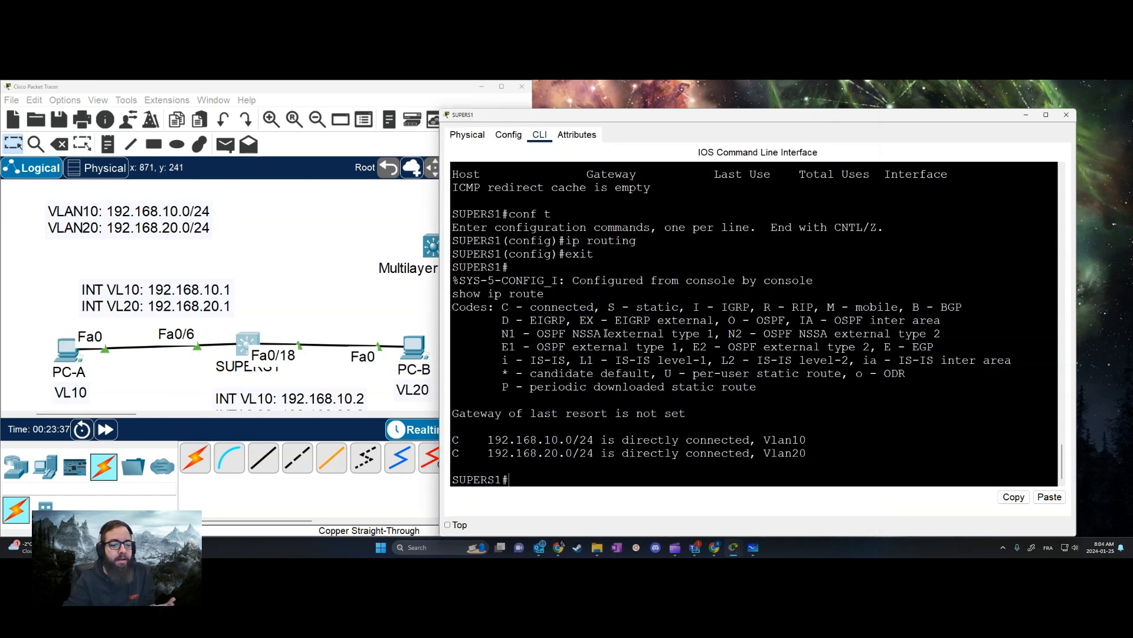
{"action": "key", "text": "Up"}
{"action": "key", "text": "Return"}
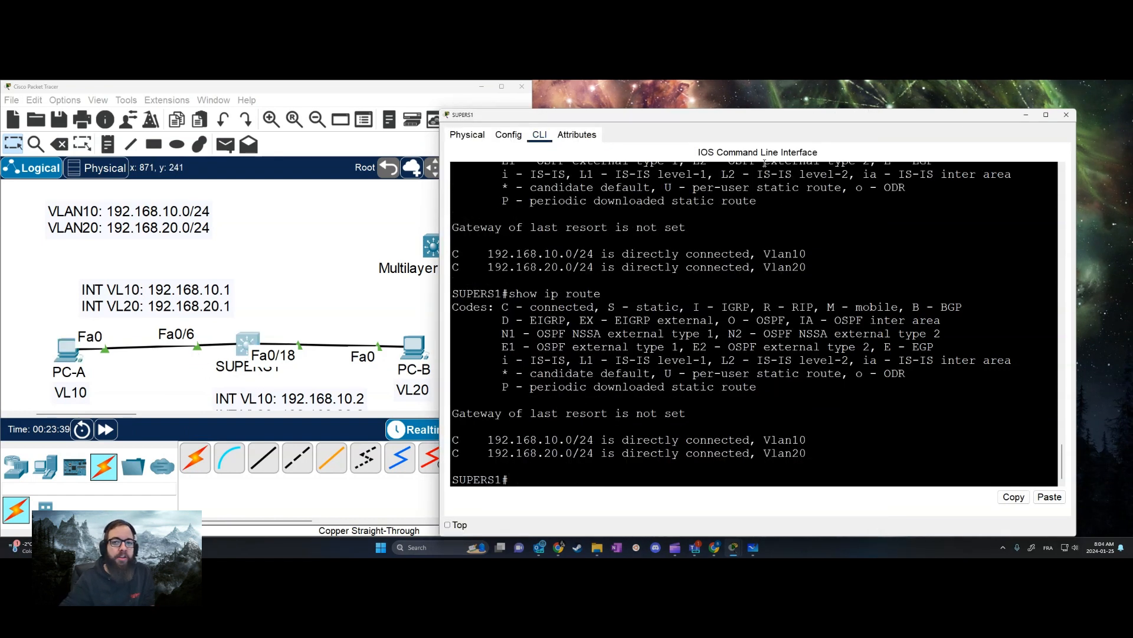
{"action": "left_click", "coordinate": [1025, 115]}
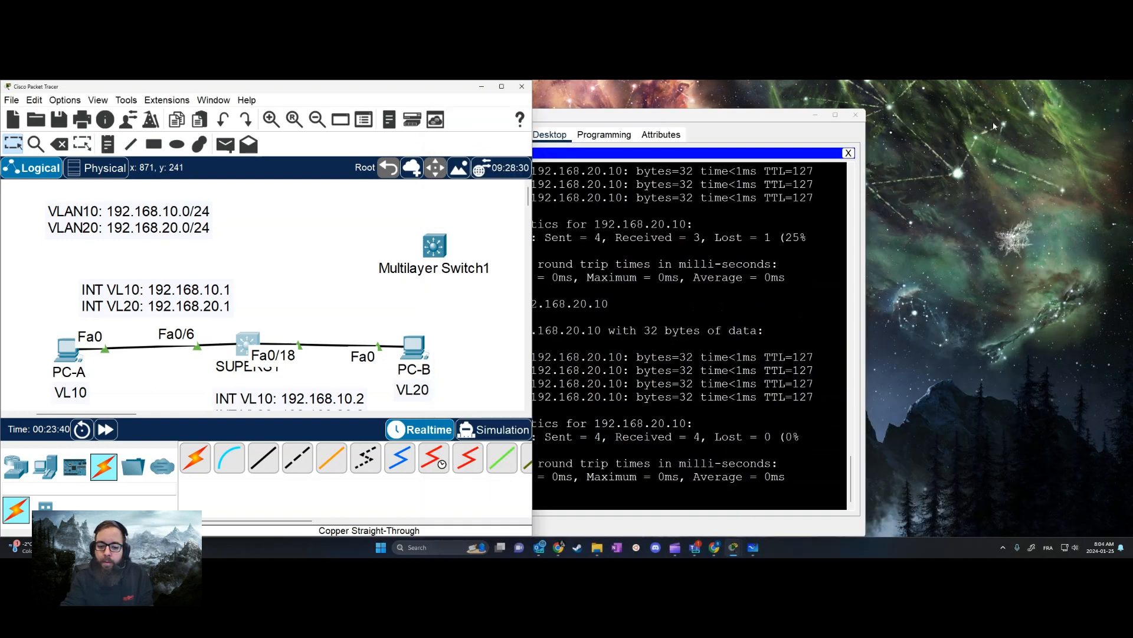
{"action": "left_click", "coordinate": [818, 115]}
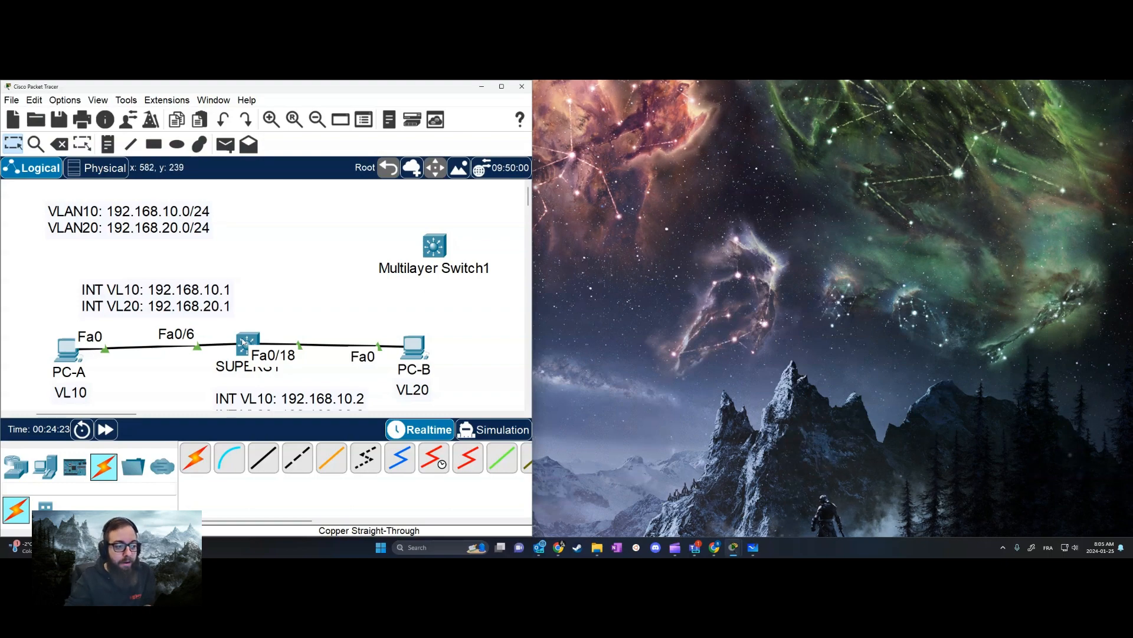
Reopen the SUPERS1 command line, run show vlan, and widen the window so the table rows fit on single lines
{"action": "left_click", "coordinate": [243, 342]}
{"action": "left_click", "coordinate": [667, 344]}
{"action": "type", "text": "show"}
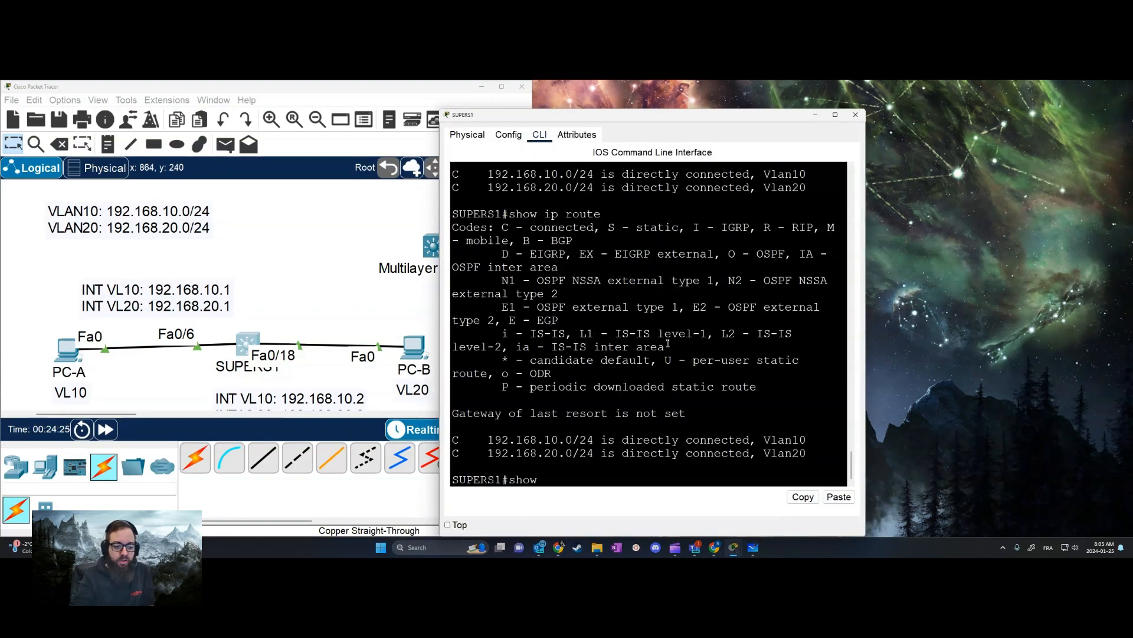
{"action": "type", "text": " vlan"}
{"action": "key", "text": "Return"}
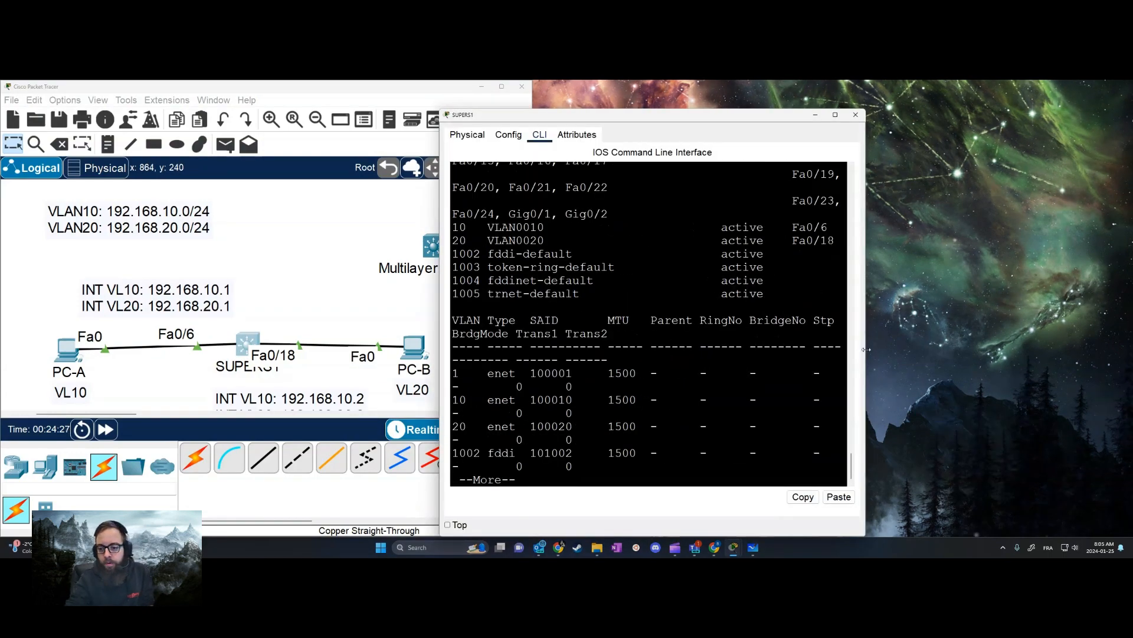
{"action": "left_click_drag", "start_coordinate": [866, 349], "coordinate": [1127, 349]}
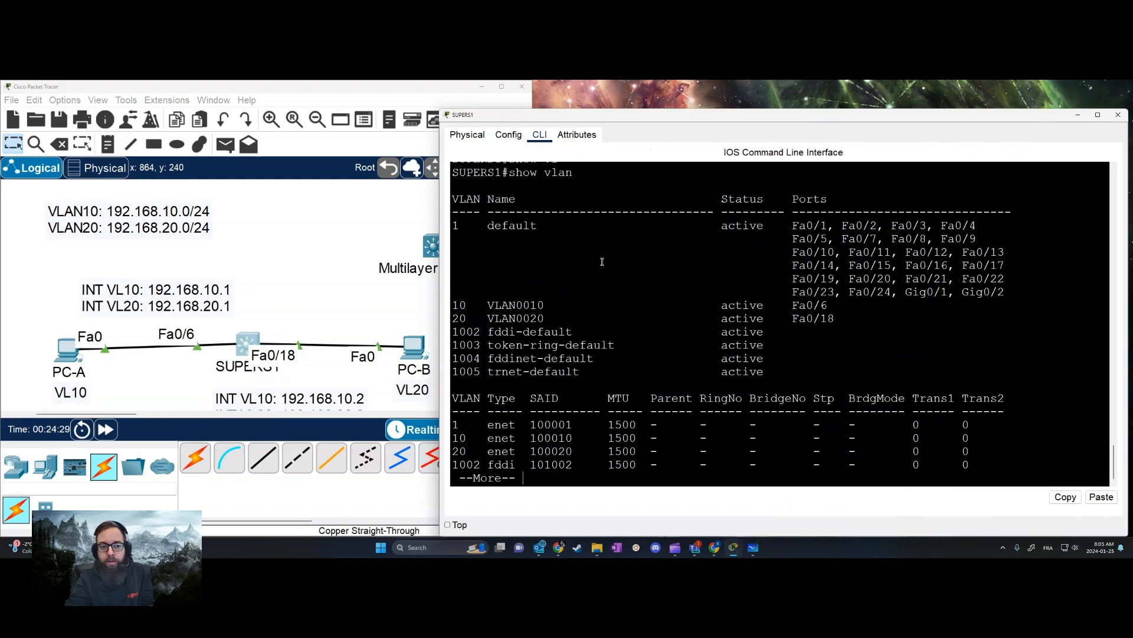
Show the rest of the show vlan output and examine the ports assigned to VLAN 10 and VLAN 20
{"action": "key", "text": "space"}
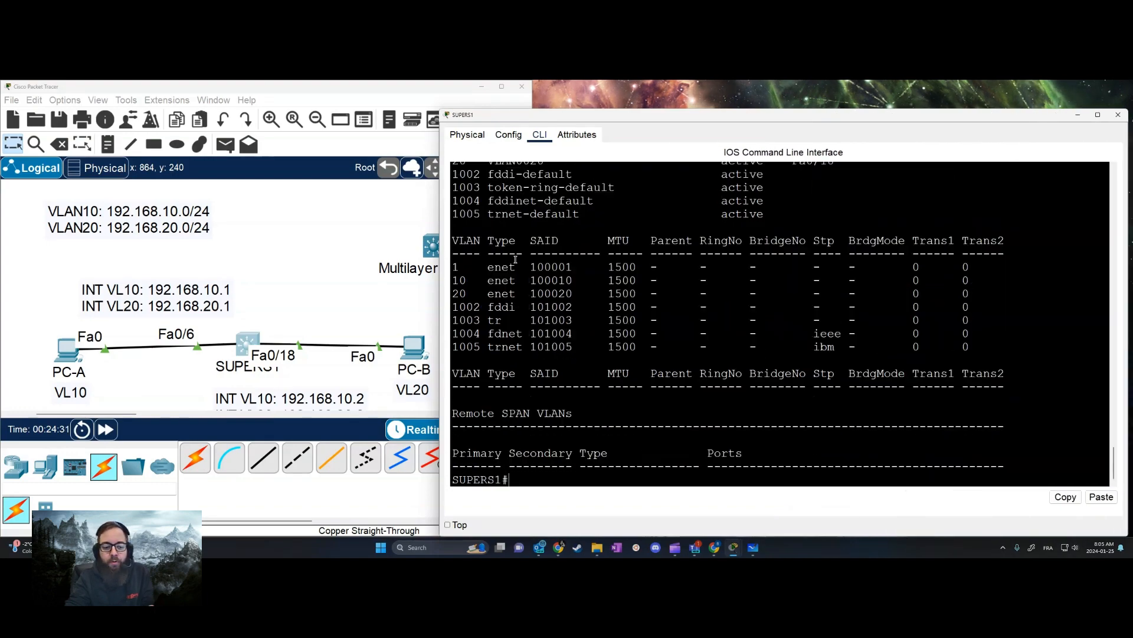
{"action": "scroll", "coordinate": [500, 304], "scroll_direction": "up", "scroll_amount": 6}
{"action": "scroll", "coordinate": [495, 369], "scroll_direction": "down", "scroll_amount": 1}
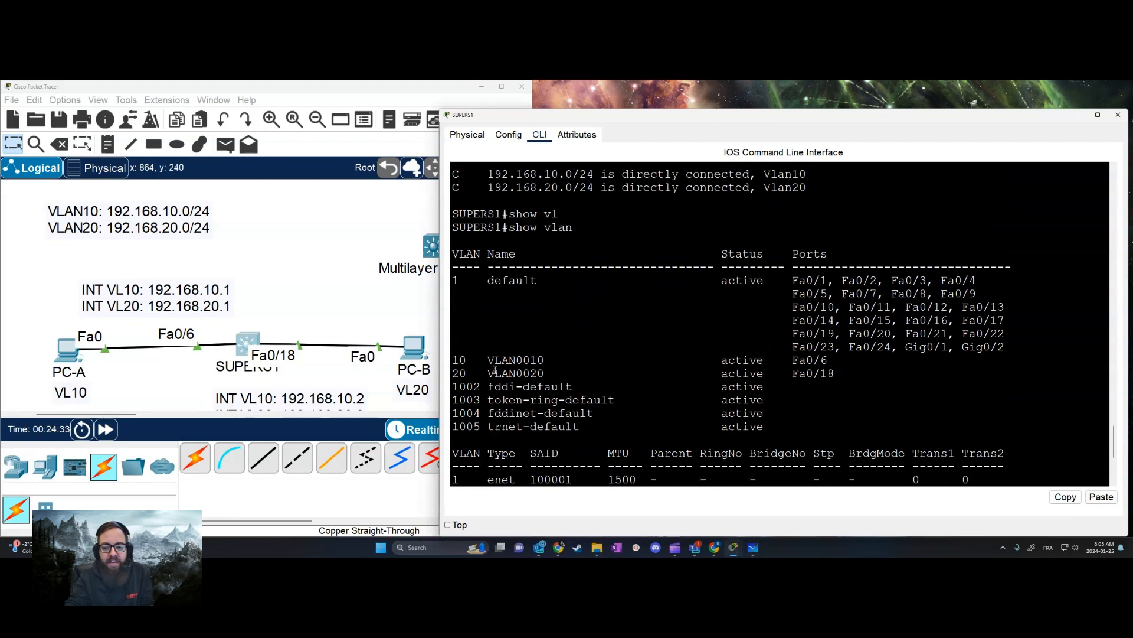
{"action": "left_click_drag", "start_coordinate": [454, 359], "coordinate": [916, 371]}
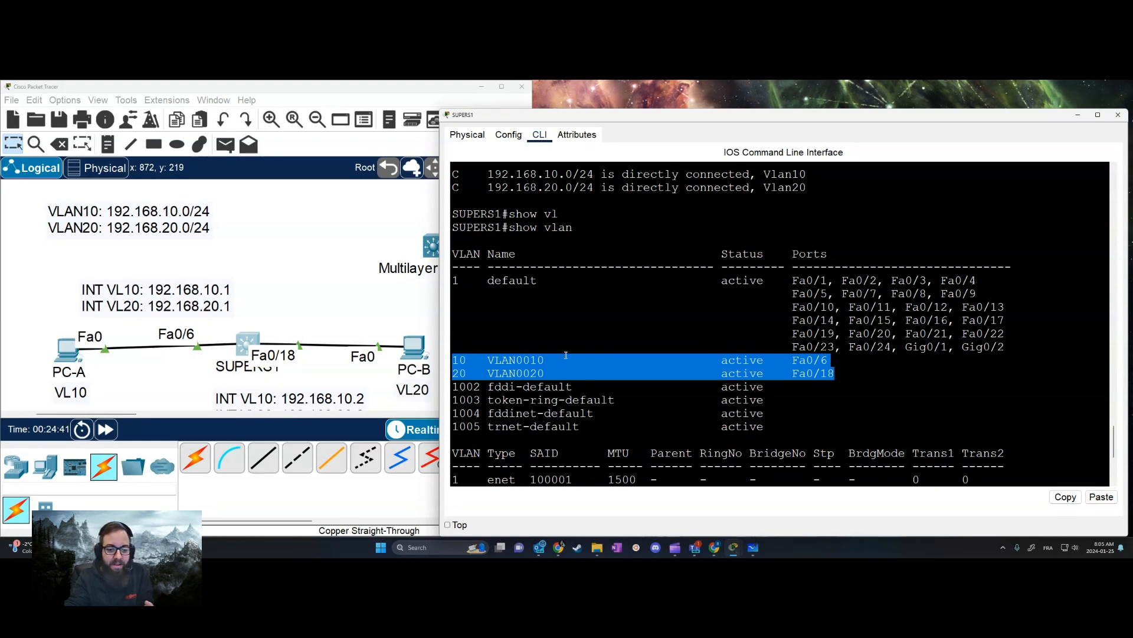
{"action": "left_click", "coordinate": [794, 362]}
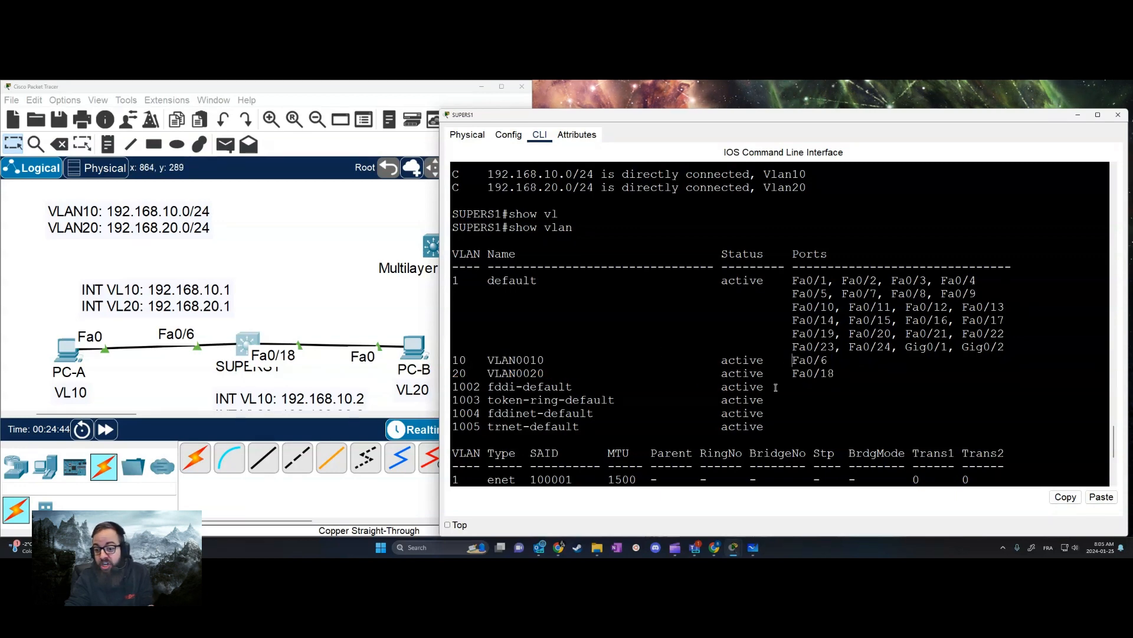